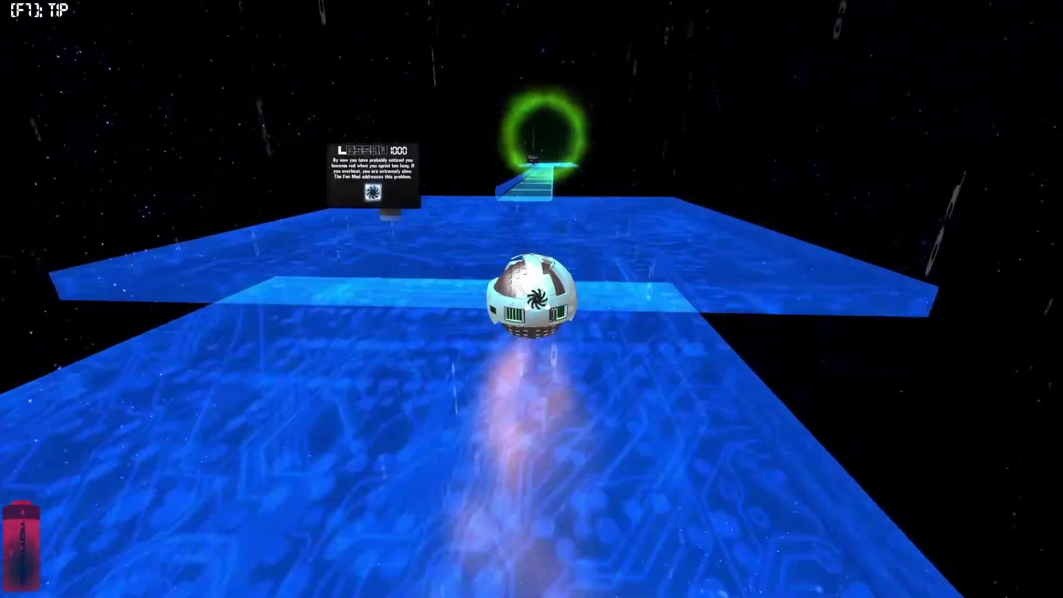
- Roll the ball along the platforms and ramps, through the green rings, into the swirling portal
key(Up)
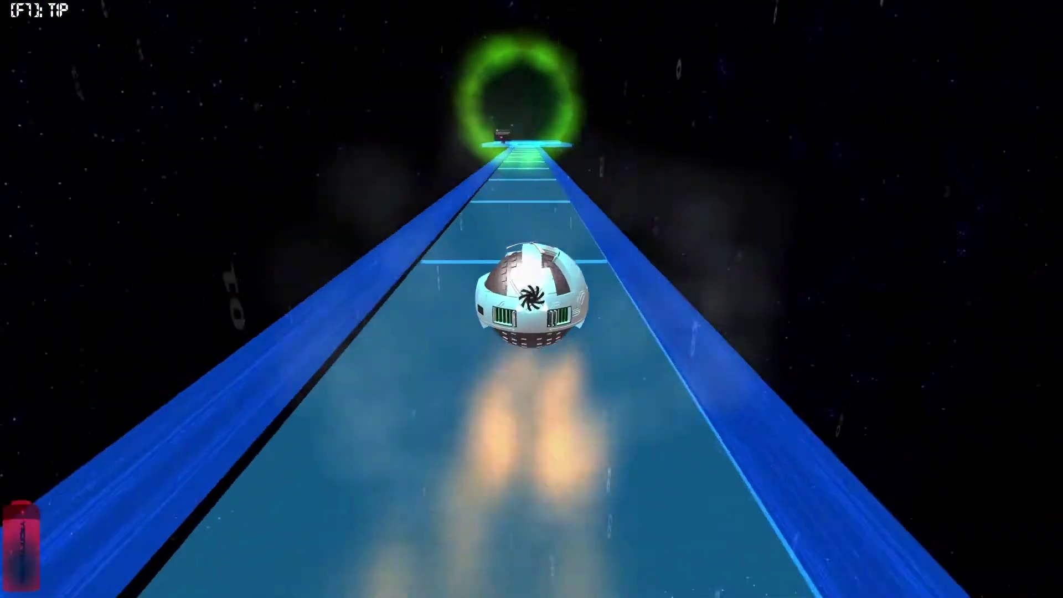
key(Up)
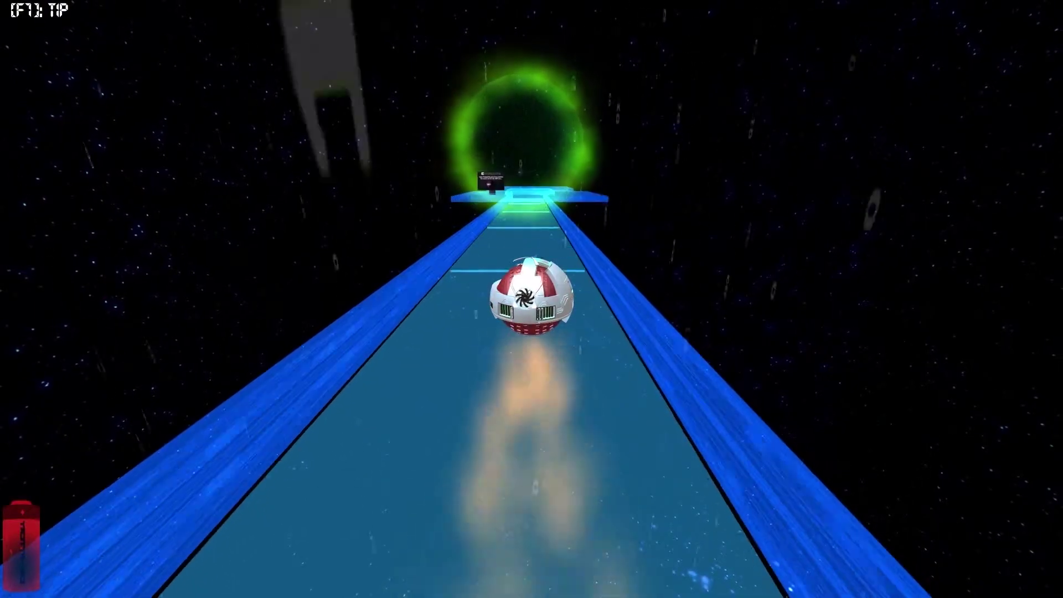
key(Up)
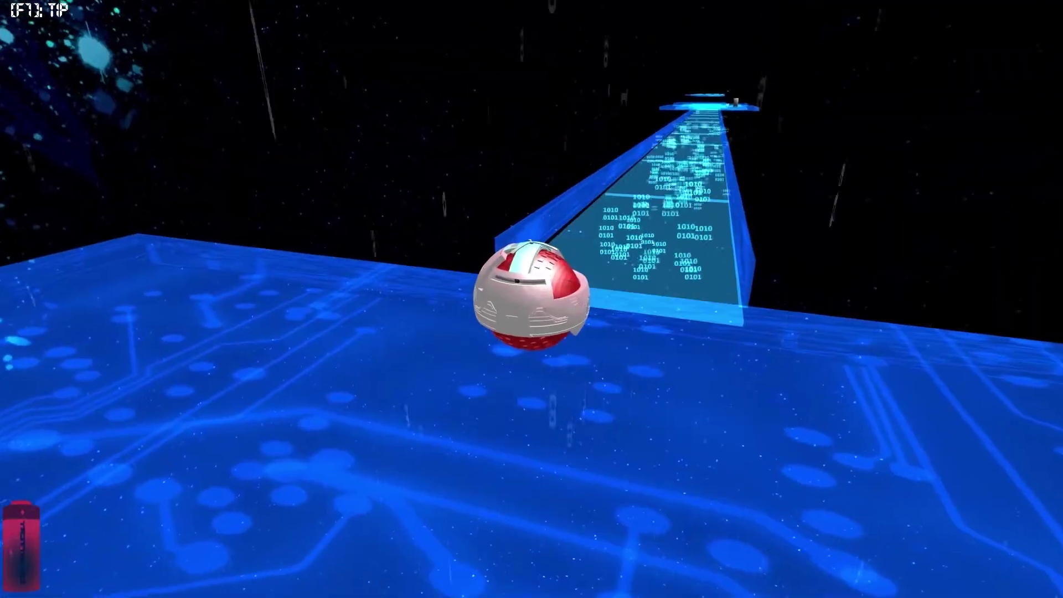
key(Right)
key(Up)
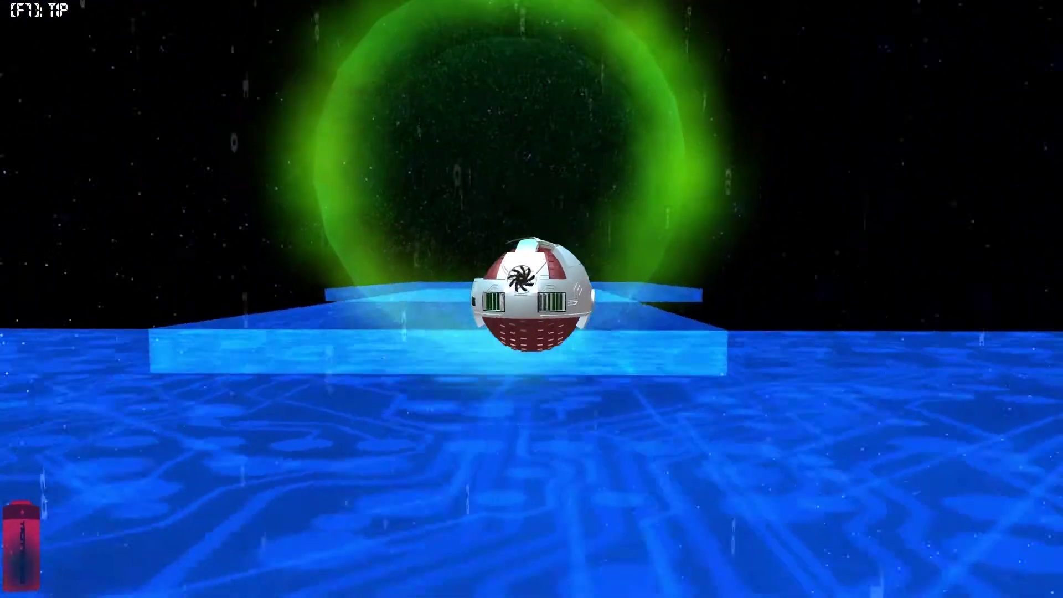
key(Up)
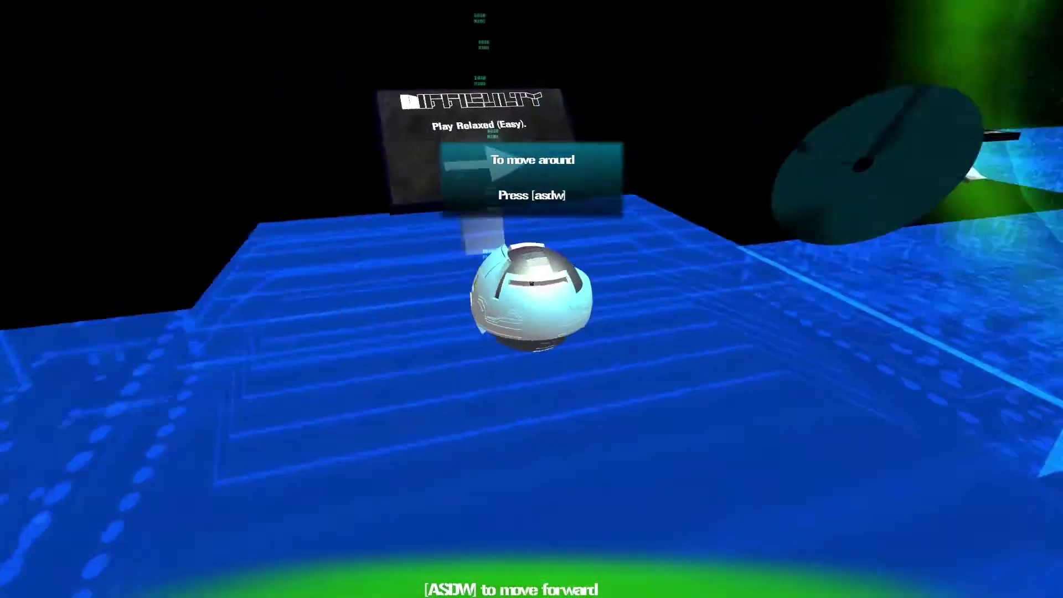
key(w)
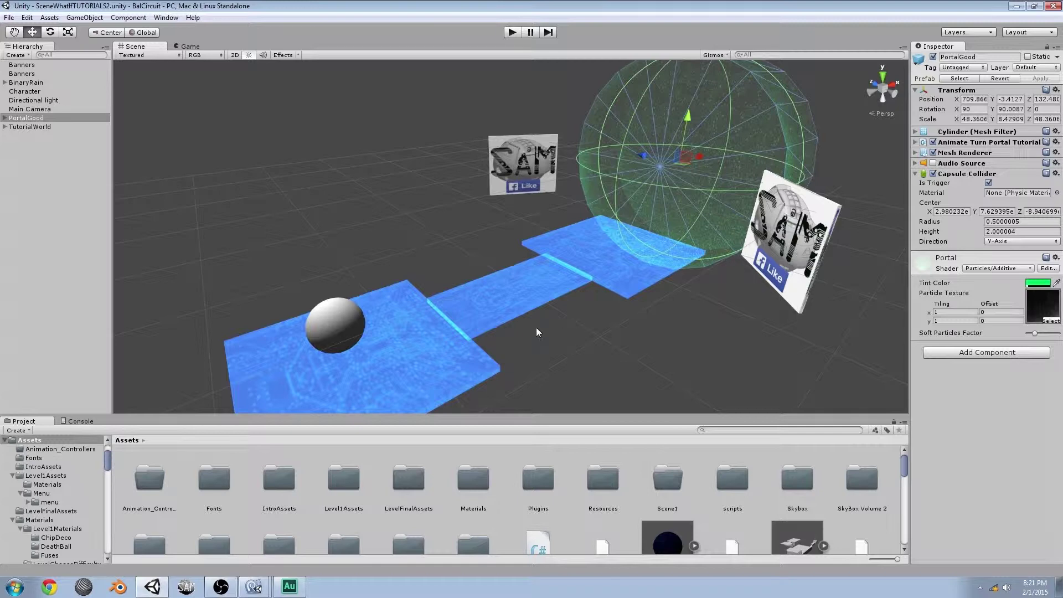
- Orbit the Scene view and select the Character and PortalGood spheres
mouse_move(528, 341)
alt+mouse_down()
mouse_move(501, 363)
mouse_move(184, 311)
alt+mouse_up()
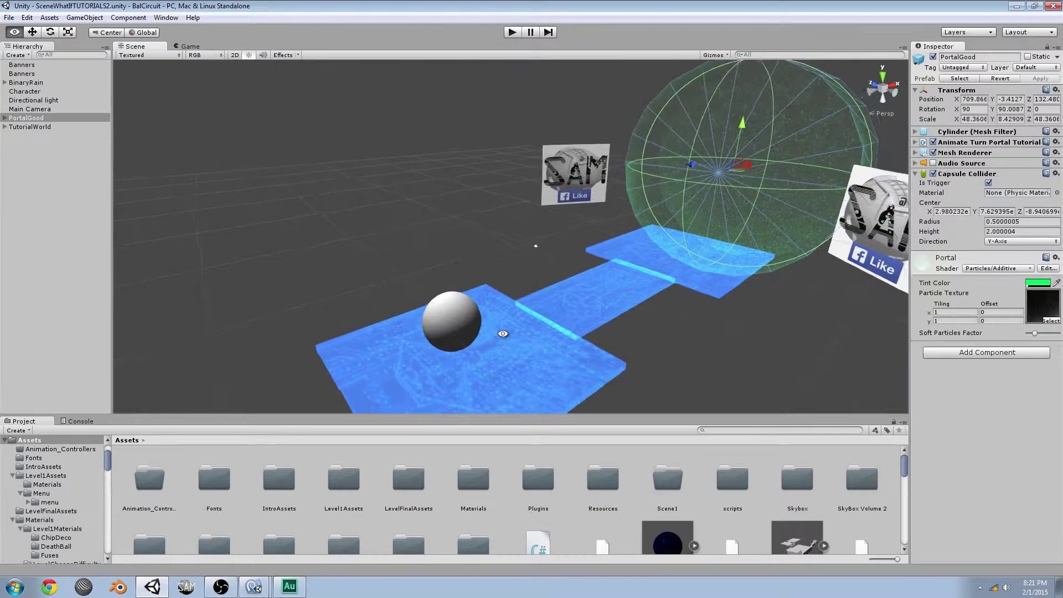
alt+drag(183, 310, 506, 343)
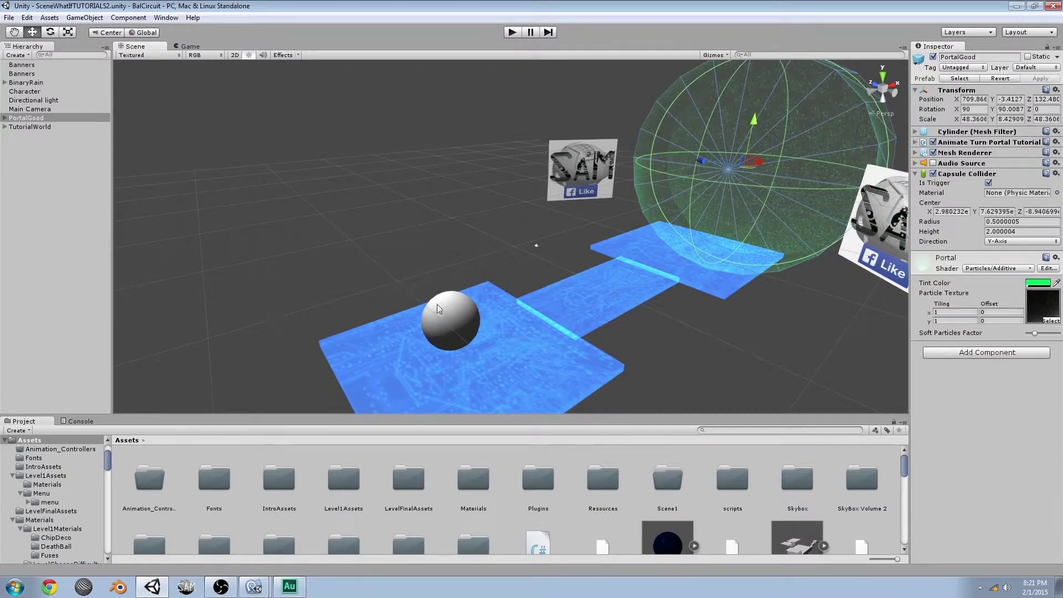
click(456, 316)
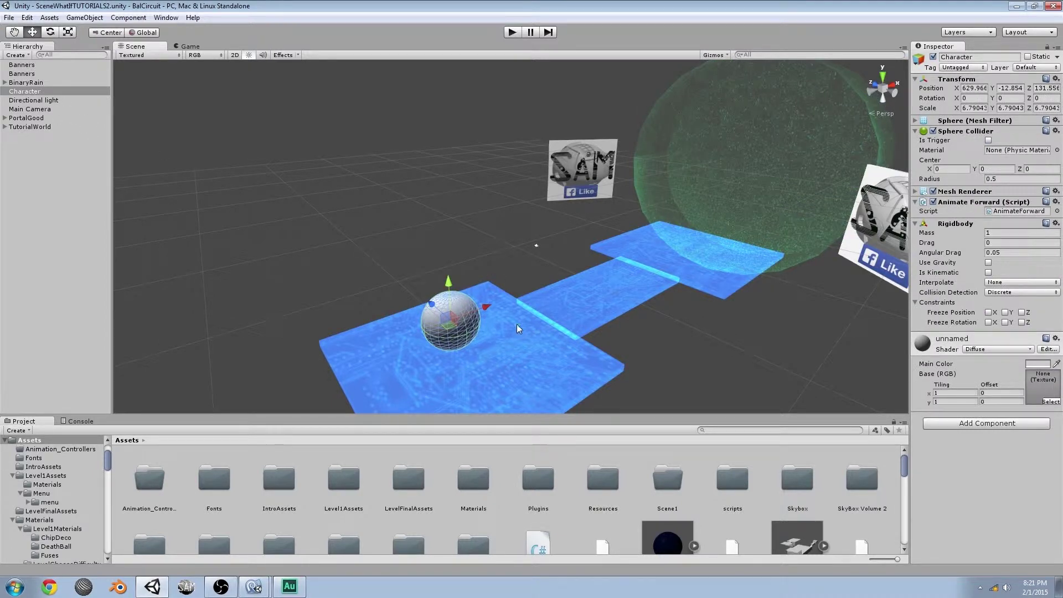
click(724, 155)
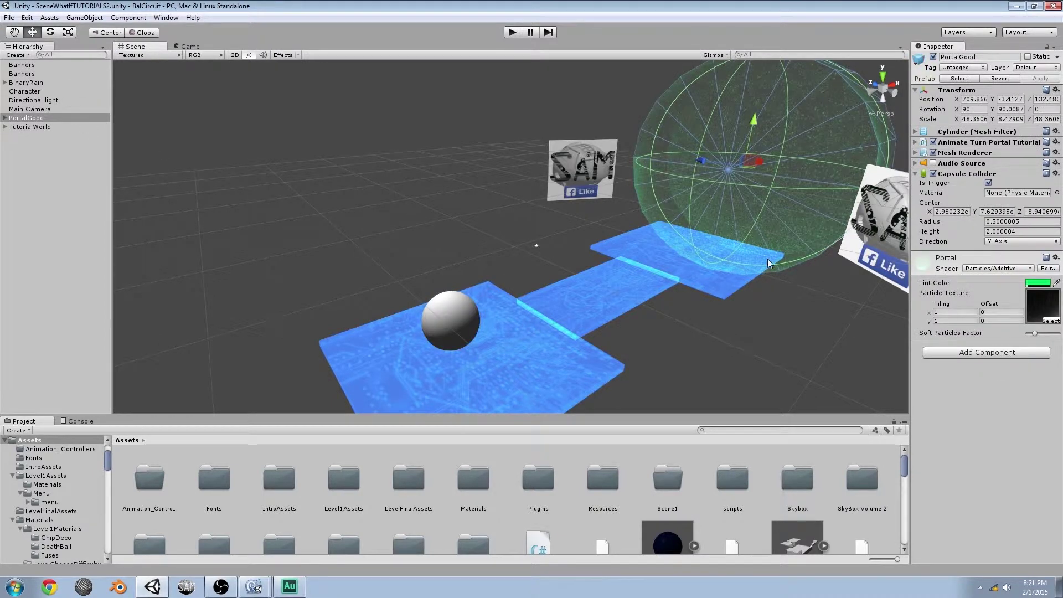
alt+drag(690, 316, 694, 360)
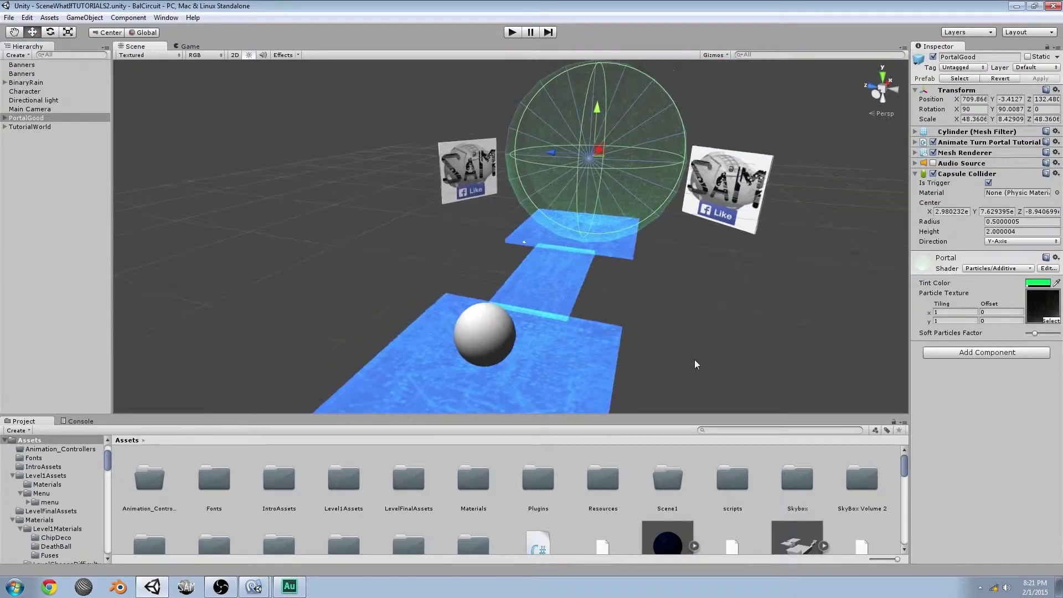
- Test-play the scene, then inspect Main Camera's field of view of 60 and PortalGood
click(513, 32)
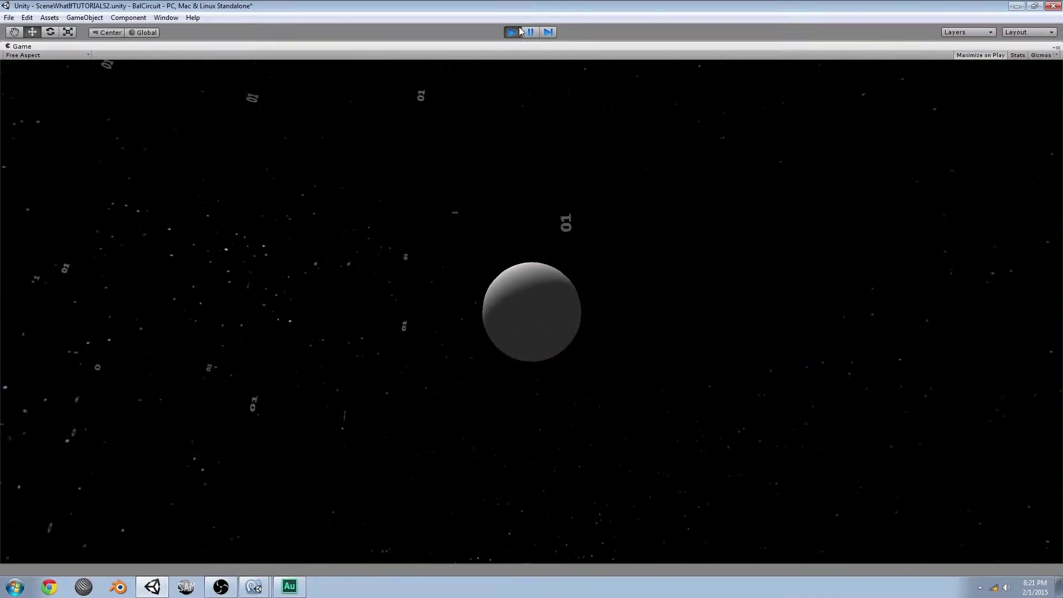
click(513, 32)
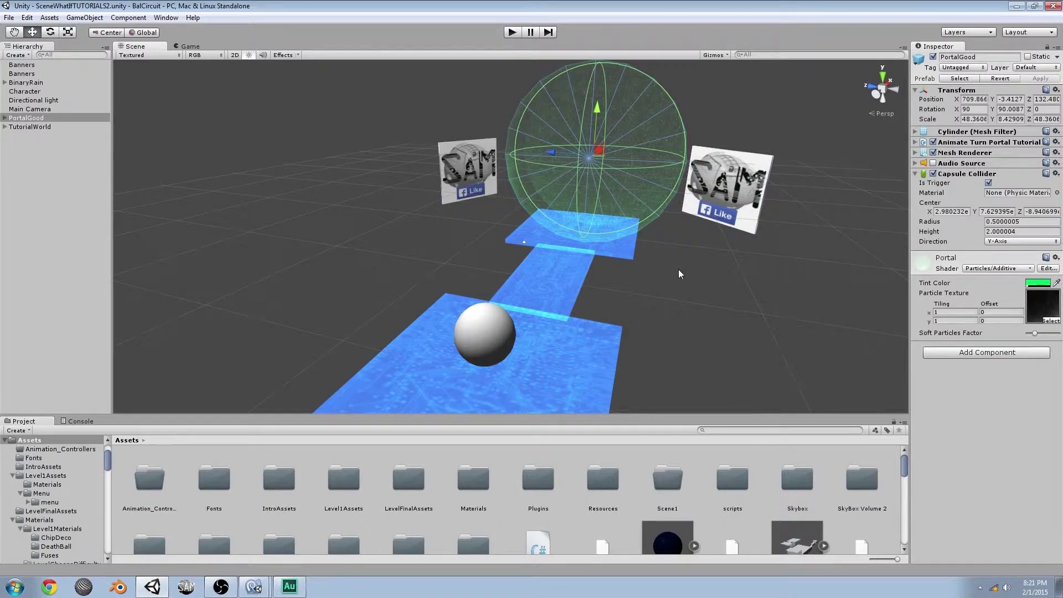
alt+drag(679, 271, 481, 274)
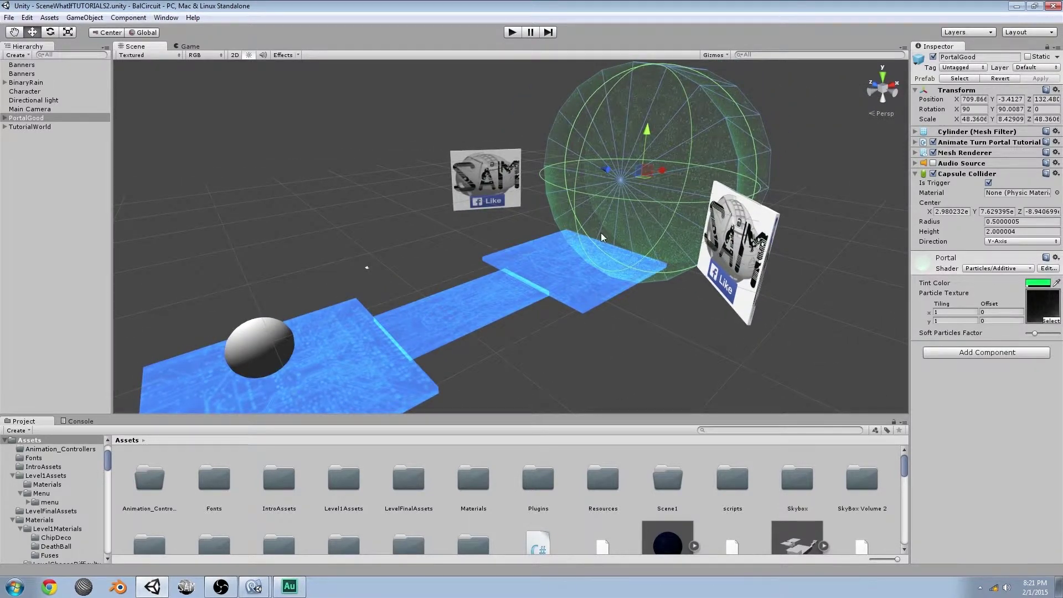
click(29, 109)
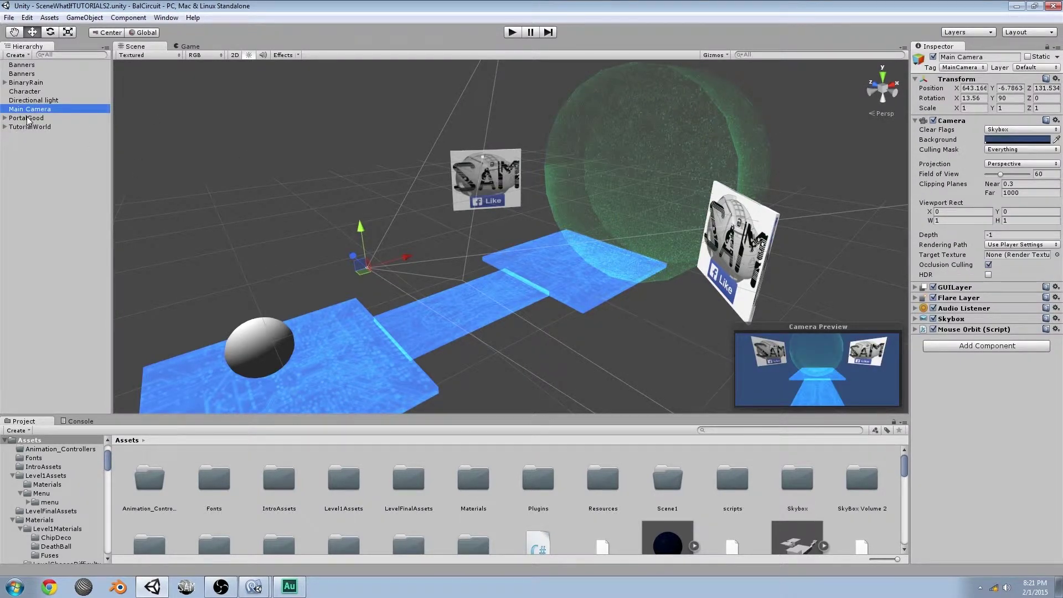
click(30, 121)
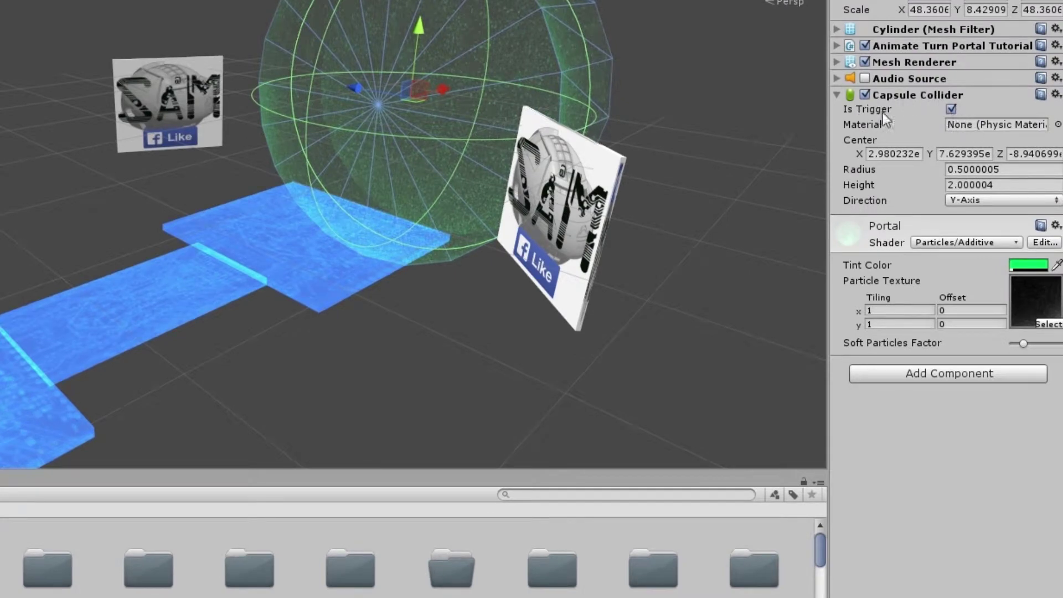
- Enable Is Trigger on PortalGood's Capsule Collider and browse Add Component without adding anything
click(951, 112)
middle_drag(468, 351, 459, 312)
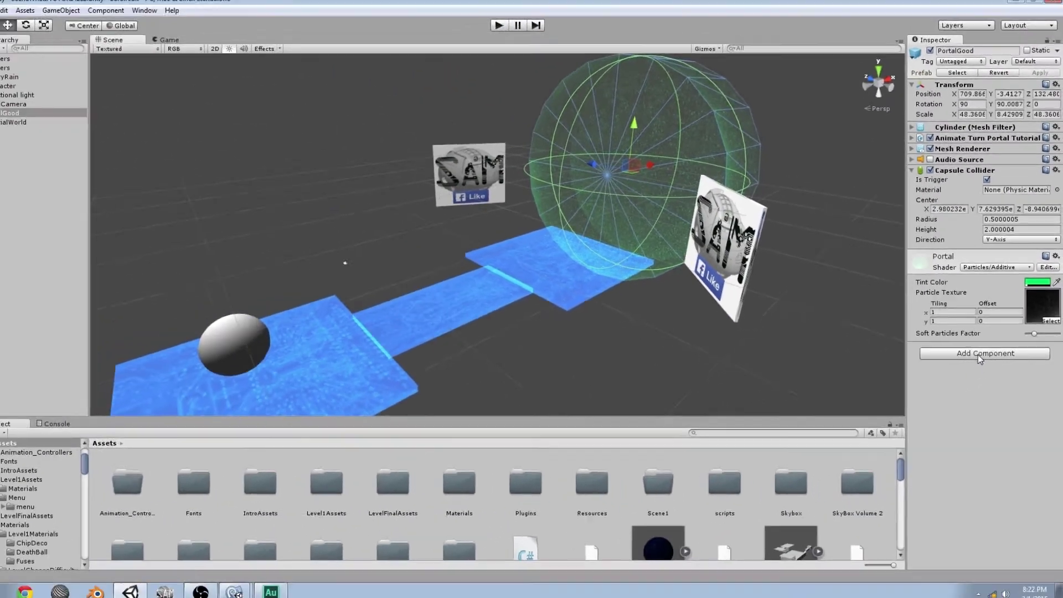
click(978, 352)
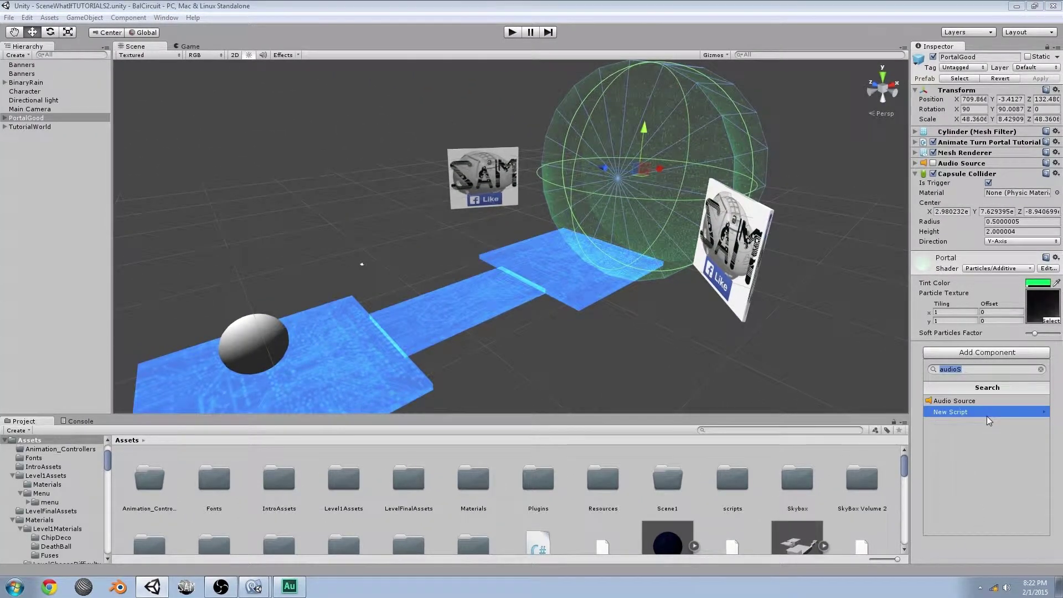
click(986, 352)
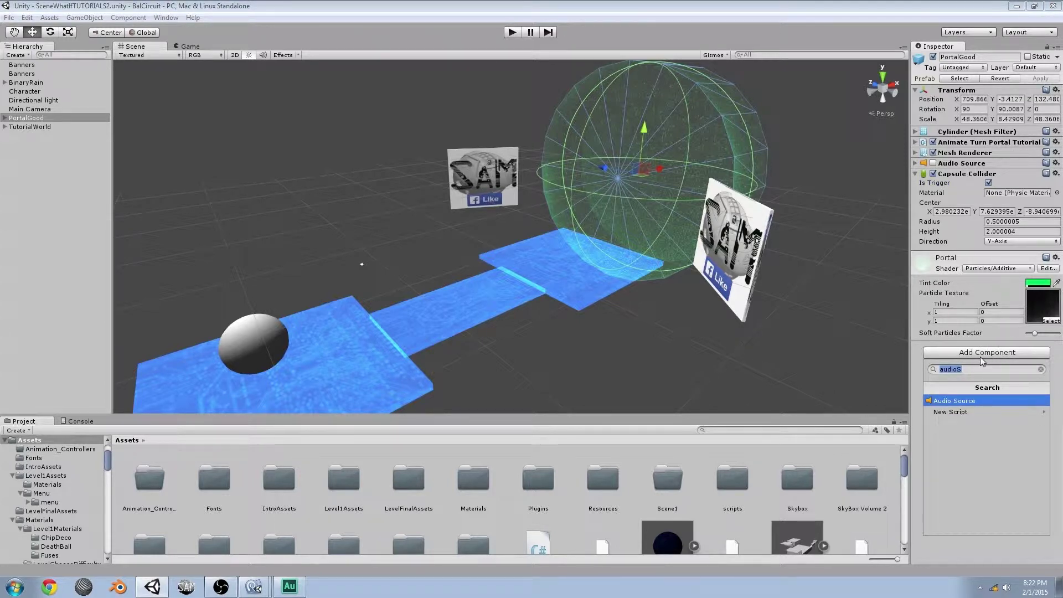
text(rigid)
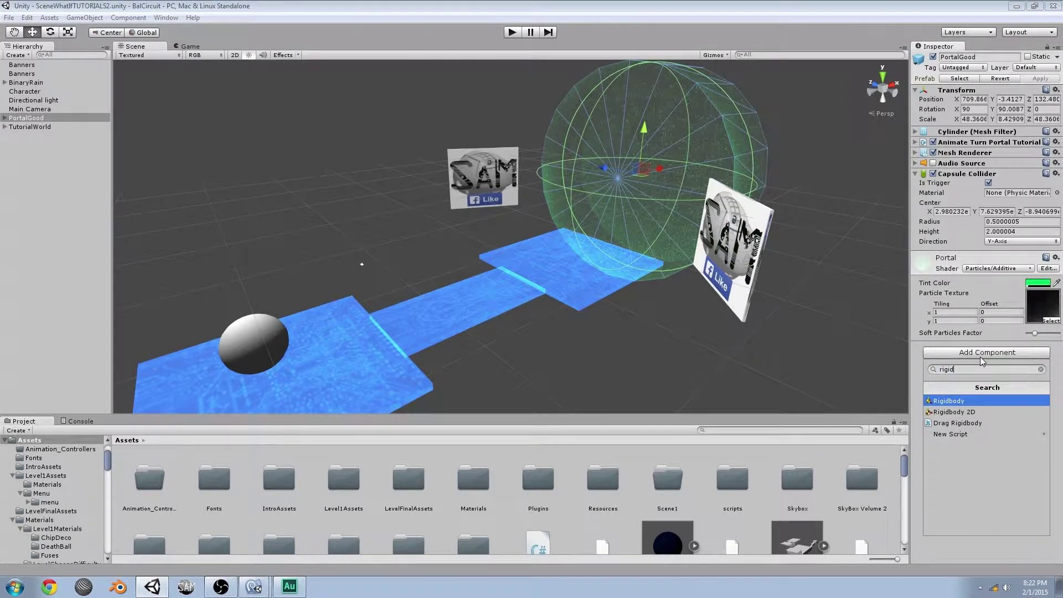
key(BackSpace)
key(BackSpace)
key(BackSpace)
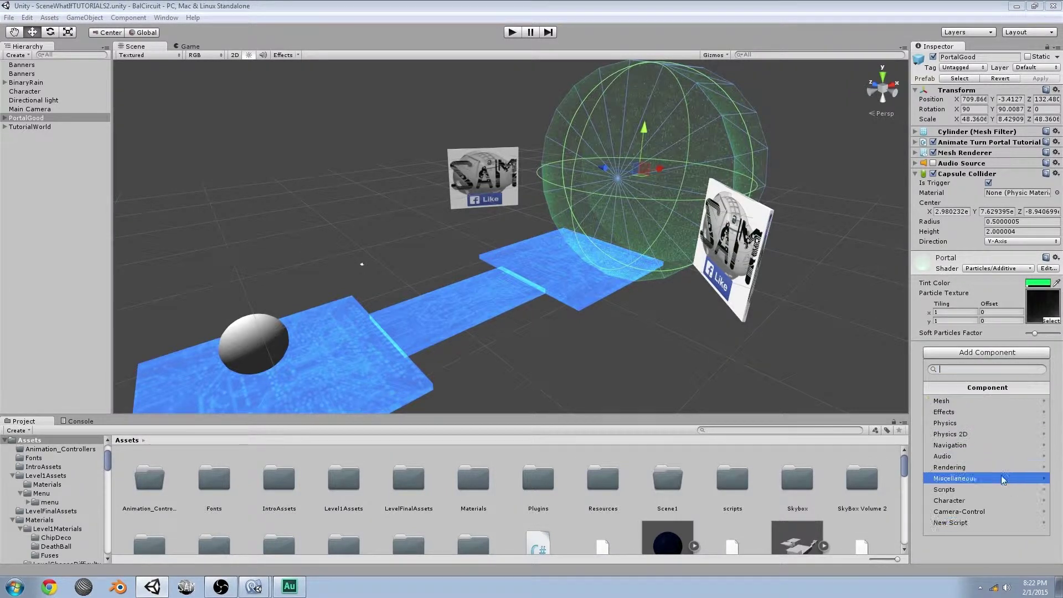
click(969, 555)
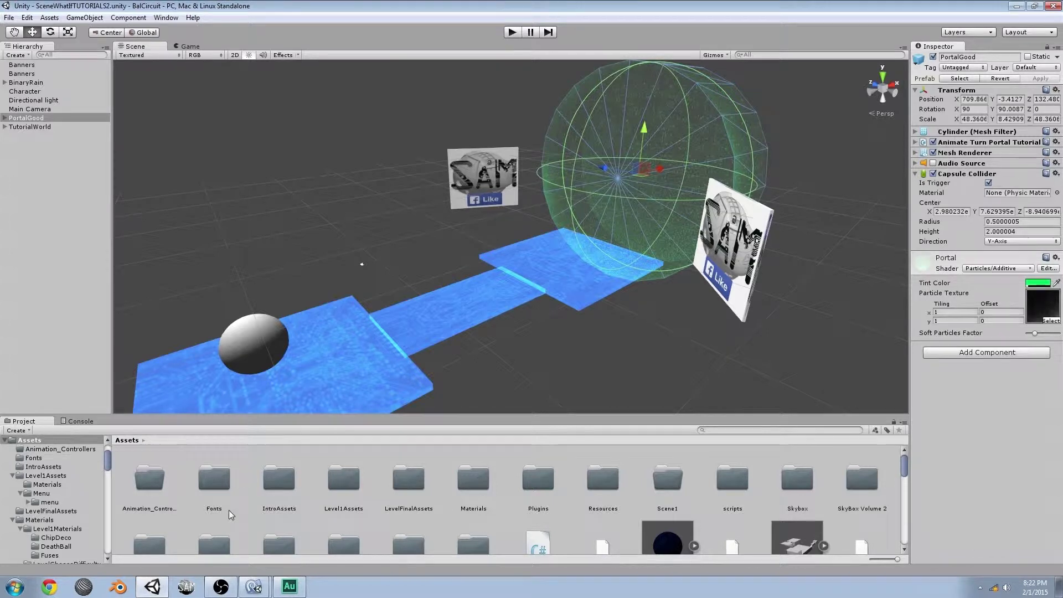
- Navigate from IntroAssets into the scripts folder in the Project panel
click(267, 484)
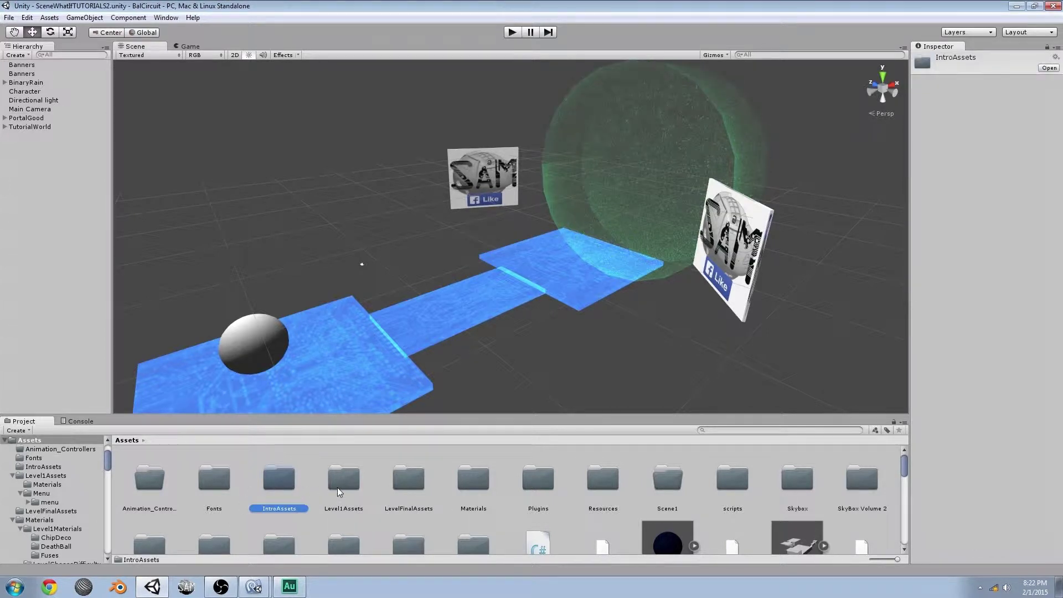
scroll(458, 502, down, 2)
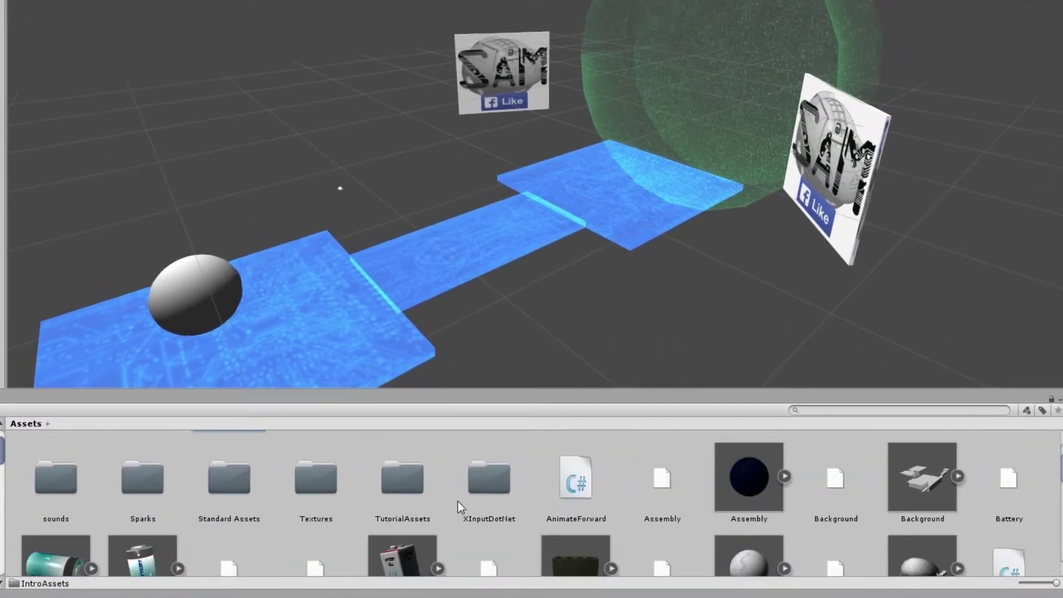
scroll(506, 486, down, 2)
scroll(662, 522, down, 2)
scroll(709, 526, down, 2)
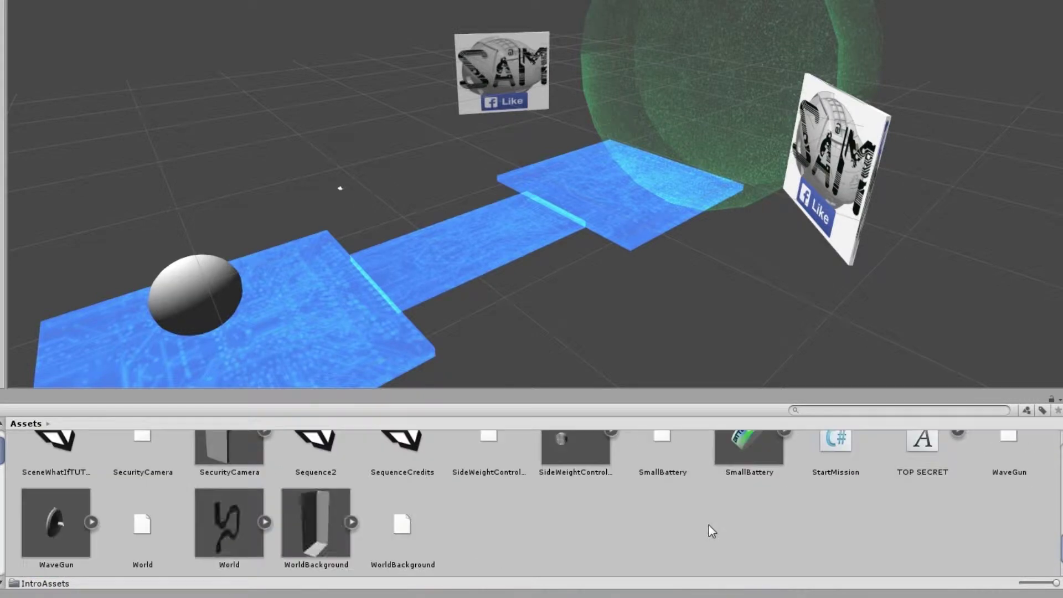
scroll(713, 522, down, 2)
scroll(714, 522, up, 5)
scroll(725, 499, up, 5)
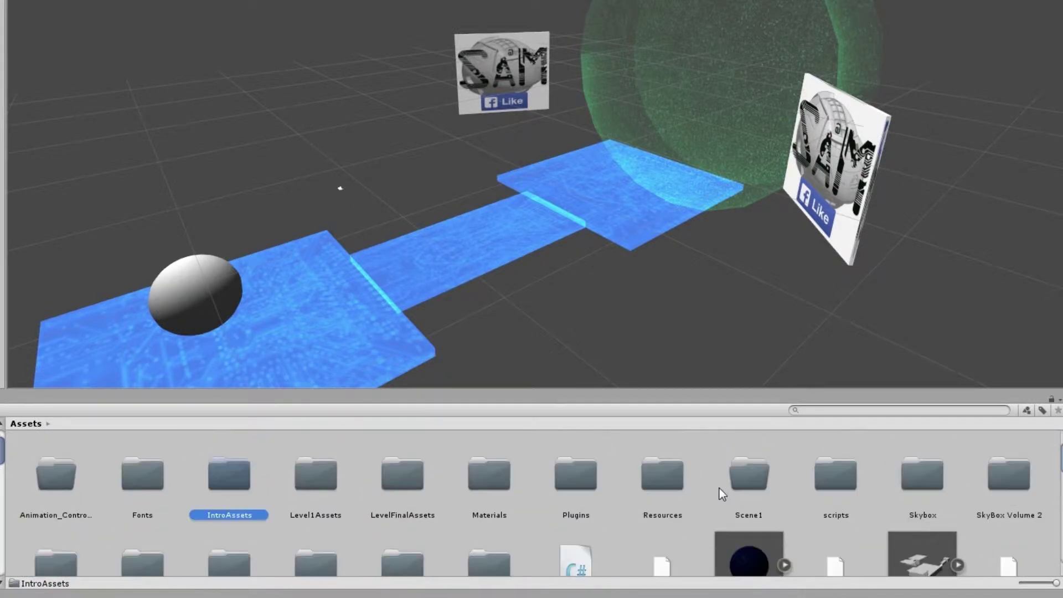
scroll(690, 485, down, 2)
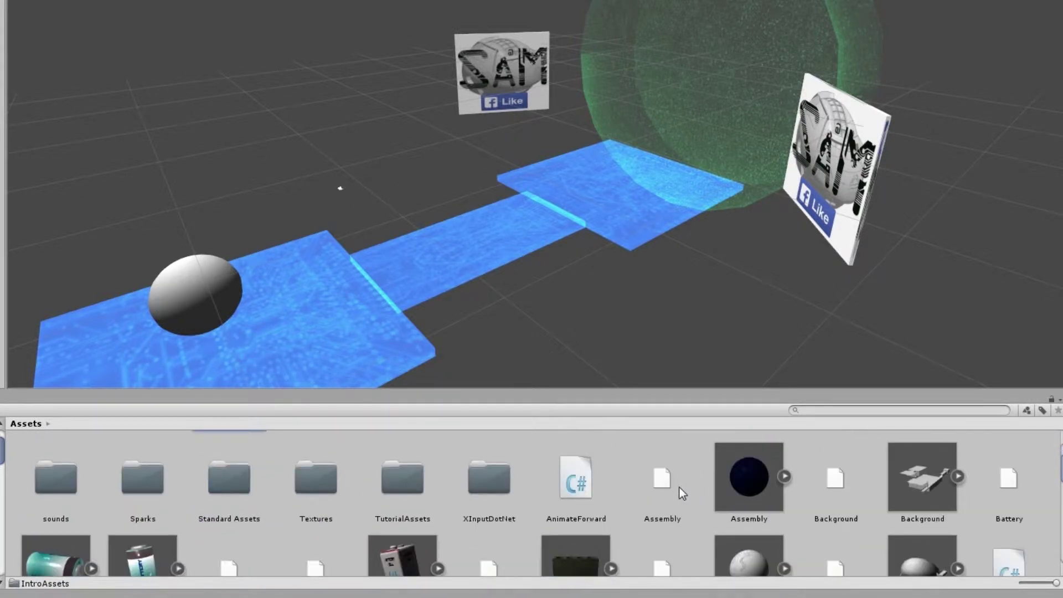
scroll(532, 519, up, 2)
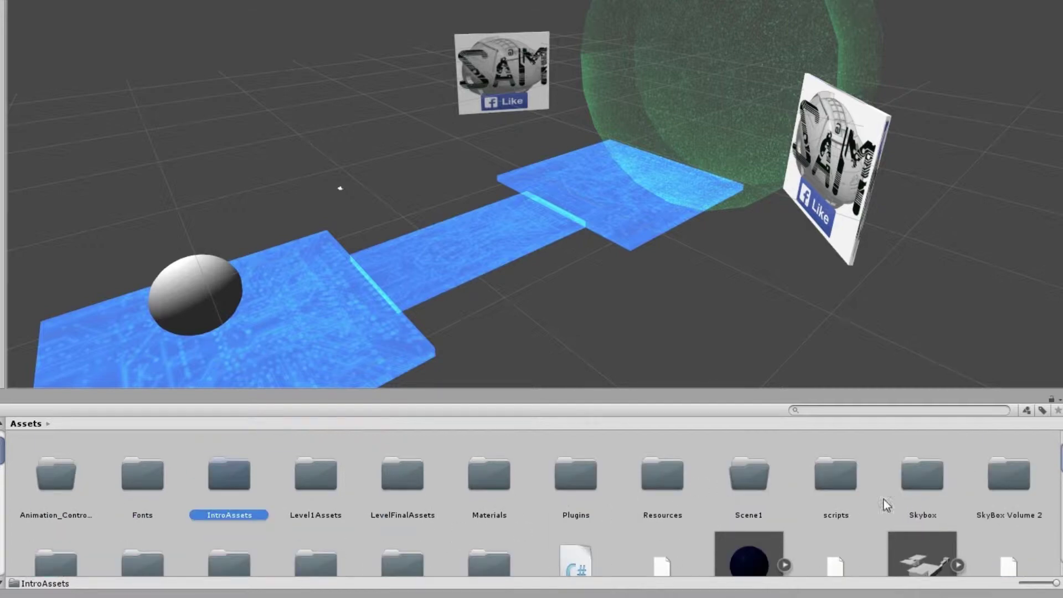
double_click(842, 477)
scroll(652, 509, down, 3)
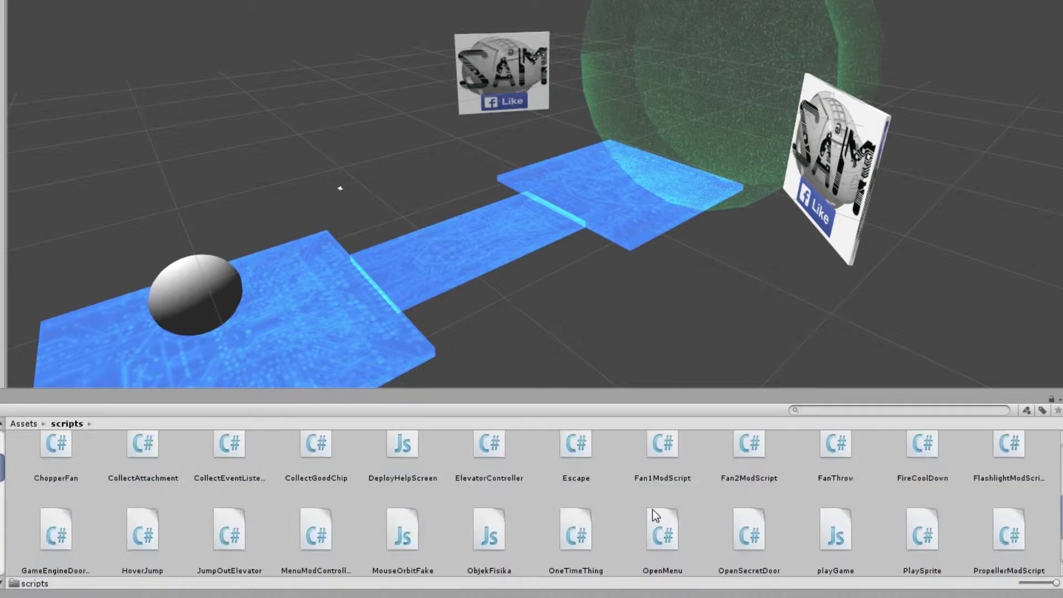
scroll(655, 505, down, 2)
scroll(460, 538, up, 3)
scroll(468, 537, up, 3)
scroll(471, 535, up, 1)
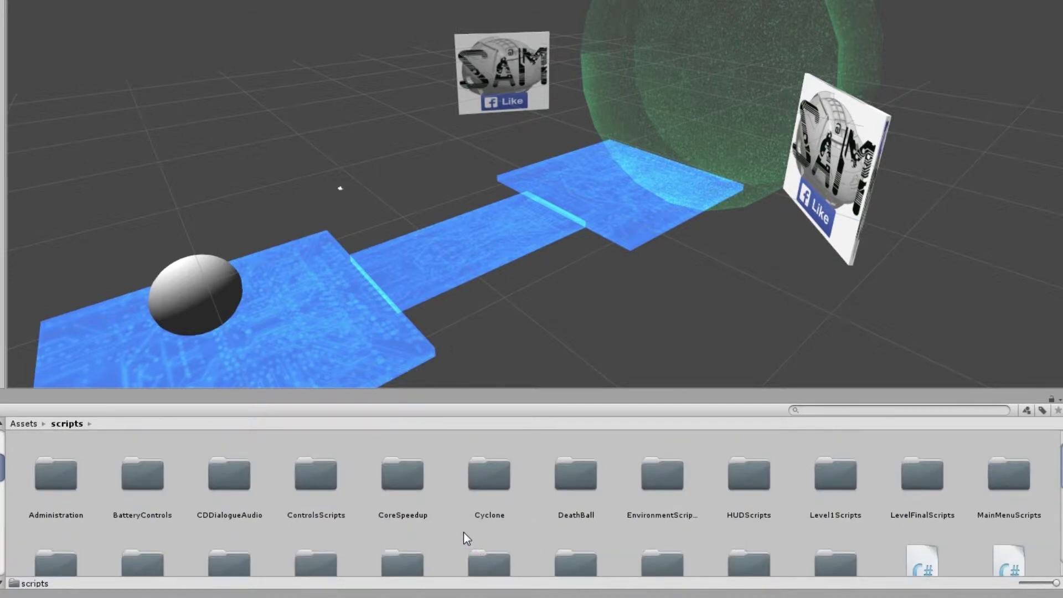
scroll(464, 538, down, 2)
scroll(475, 531, down, 4)
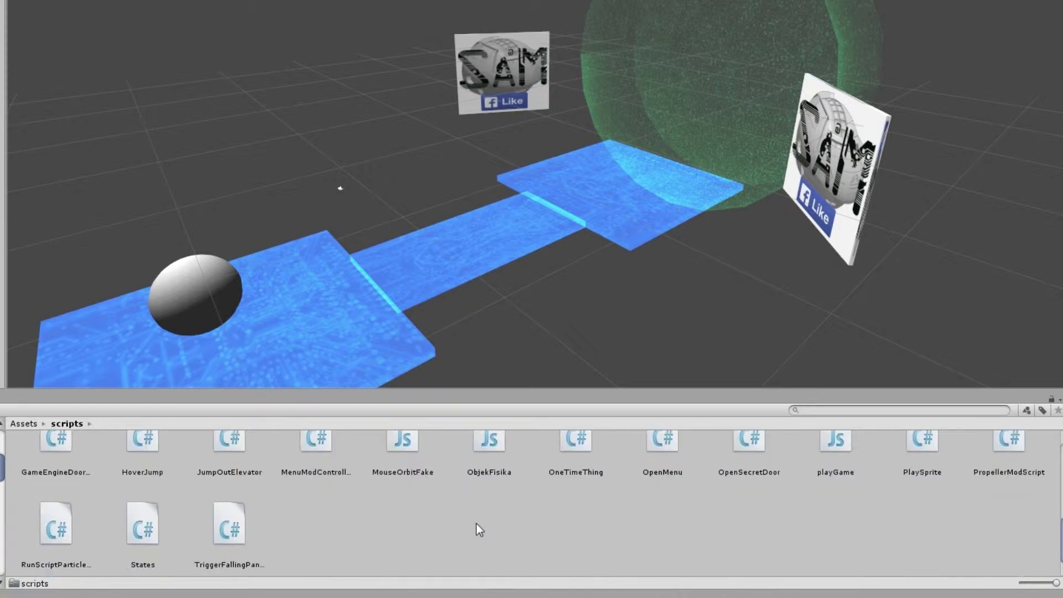
right_click(435, 543)
mouse_move(415, 311)
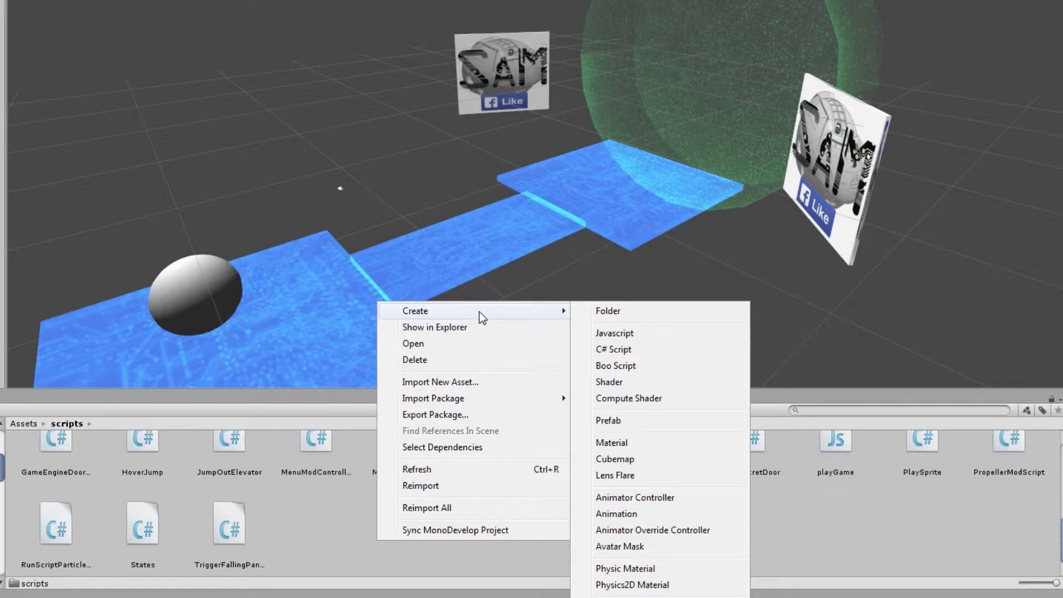
- Create a folder named PortalAnimation inside scripts
click(644, 314)
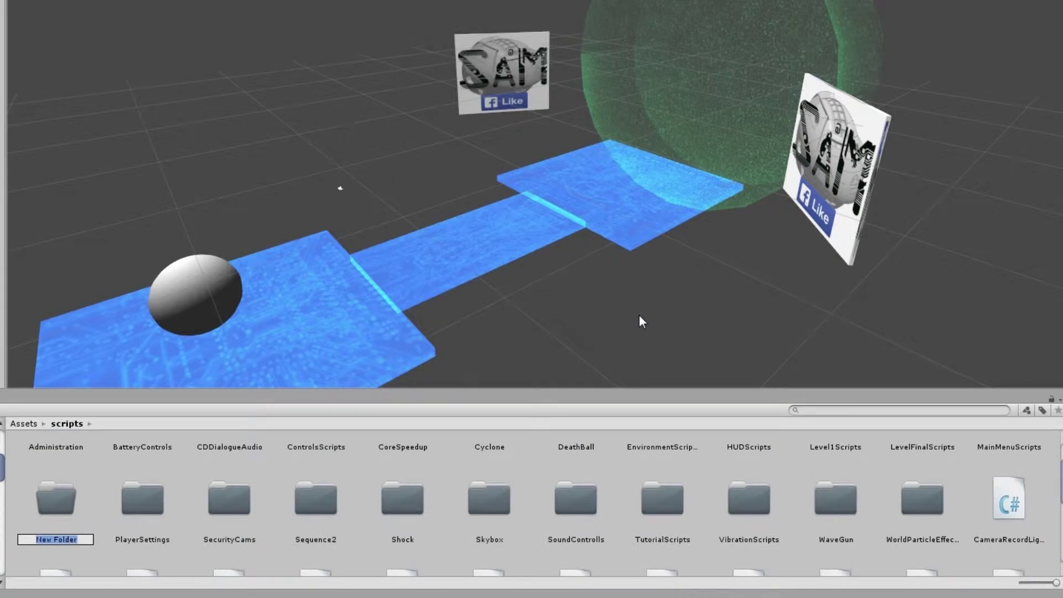
text(P)
text(ortalA)
text(nimation)
key(Return)
key(Return)
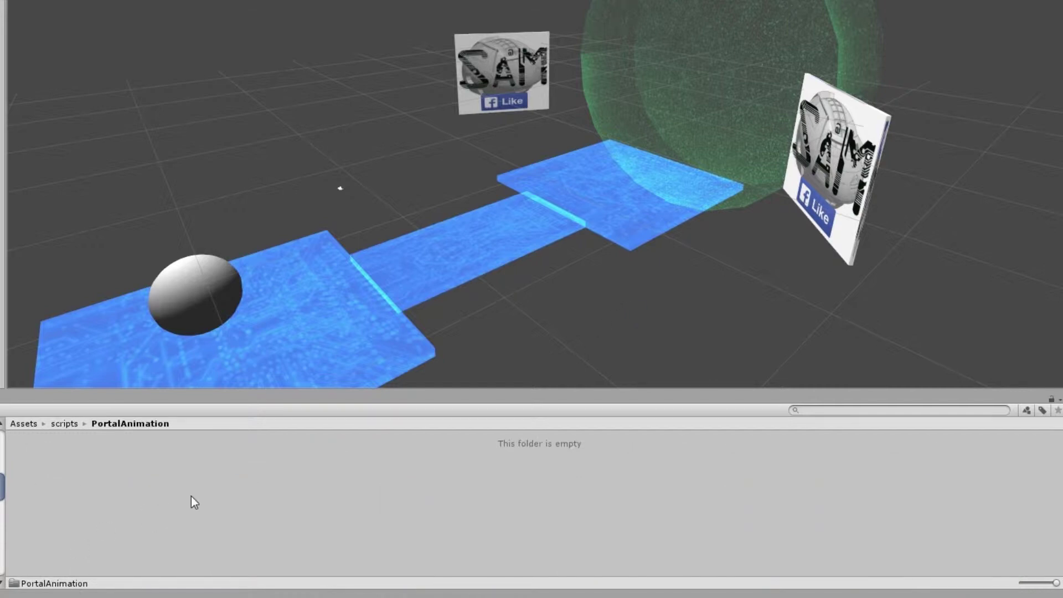
right_click(191, 496)
mouse_move(249, 266)
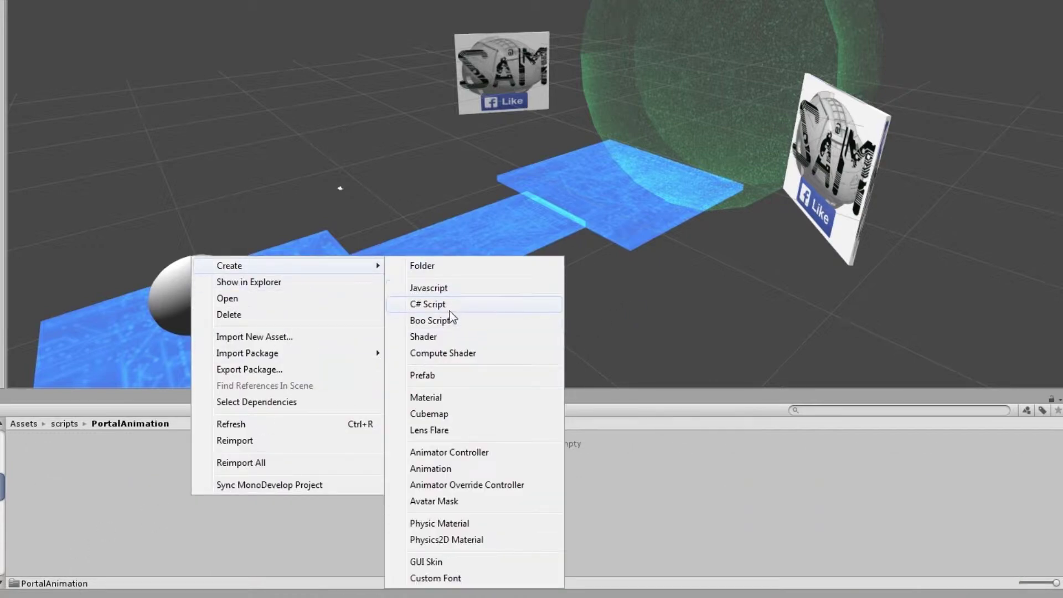
- Create a C# script named PortalAnimation in the new folder
click(428, 305)
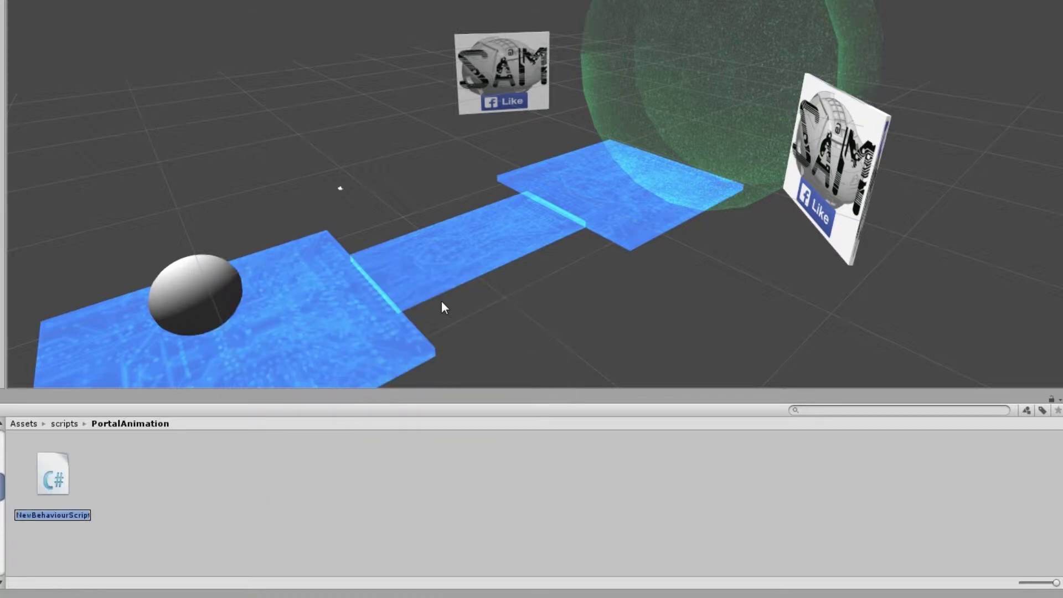
text(Po)
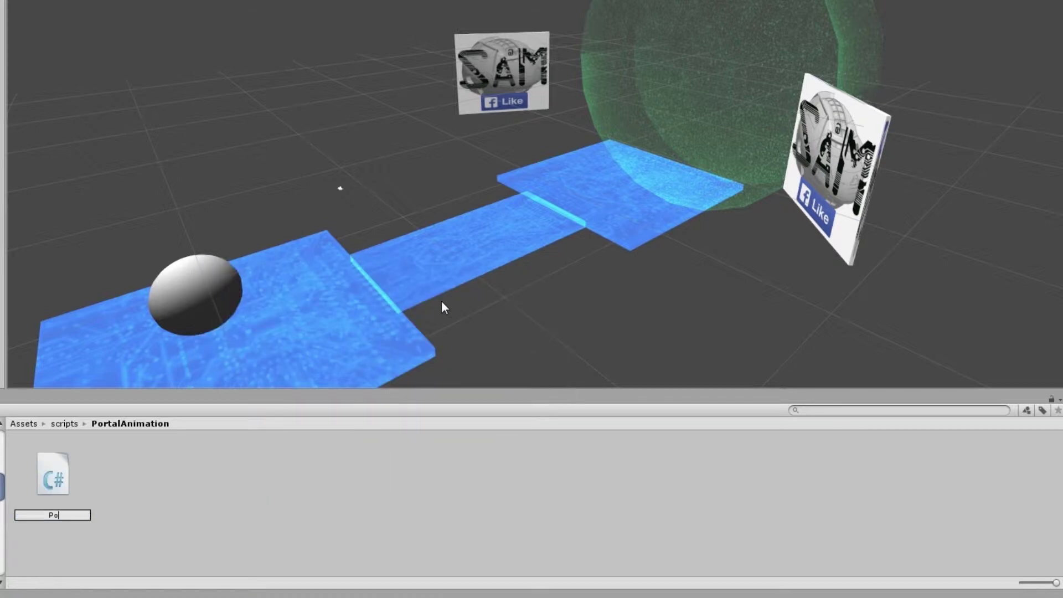
text(rtalAni)
text(mation)
key(Return)
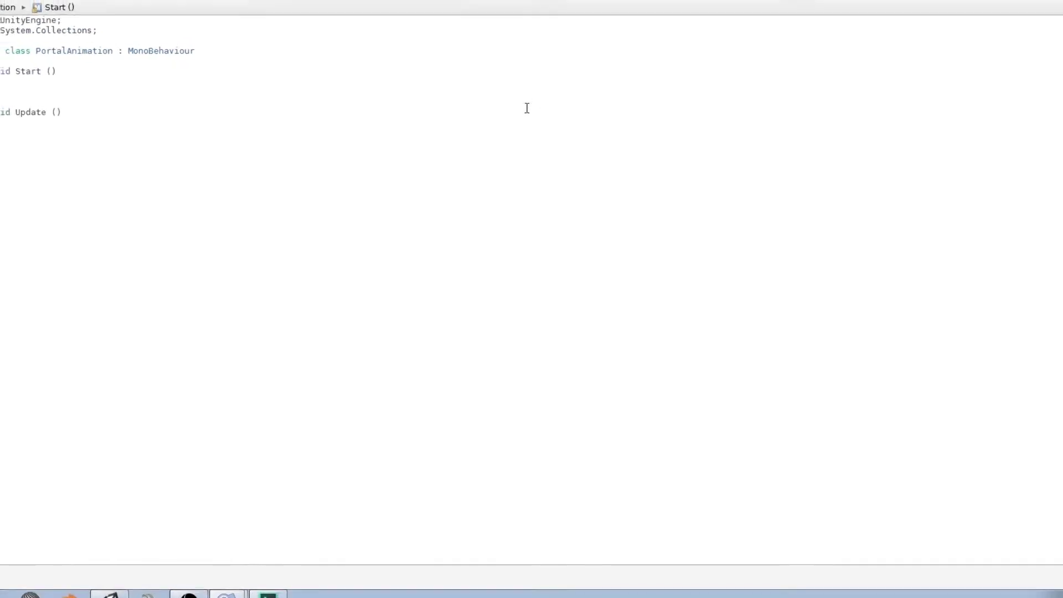
key(alt+Tab)
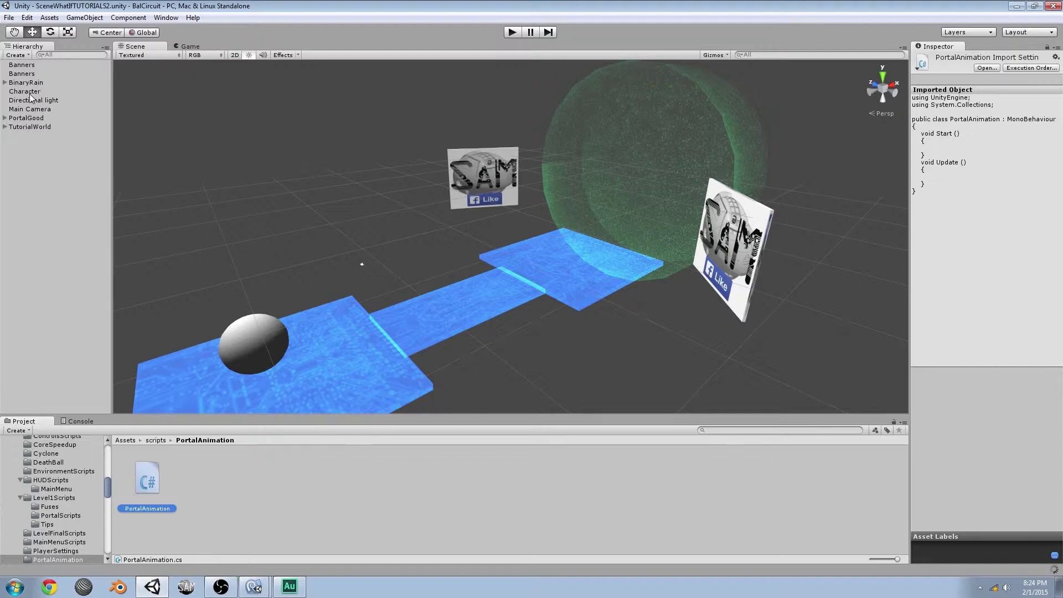
- Switch between MonoDevelop and Unity and check Main Camera's components
key(alt+Tab)
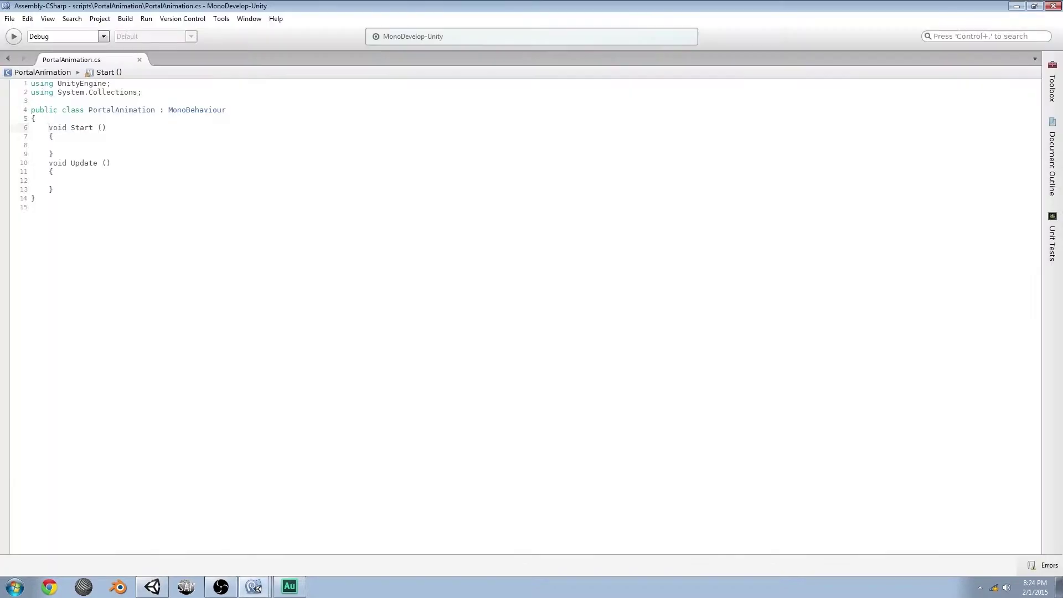
key(alt+Tab)
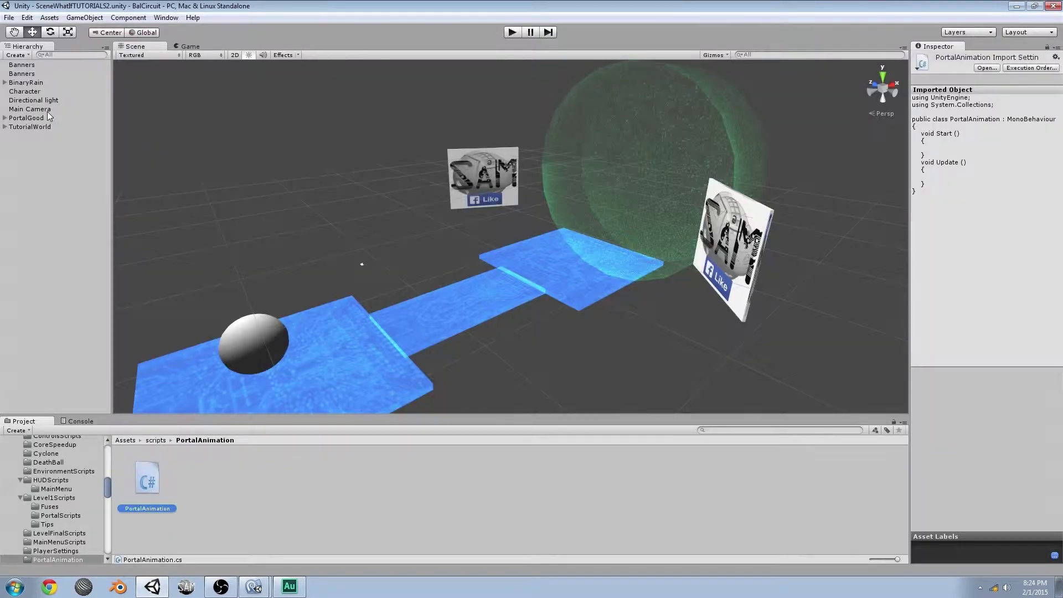
click(38, 111)
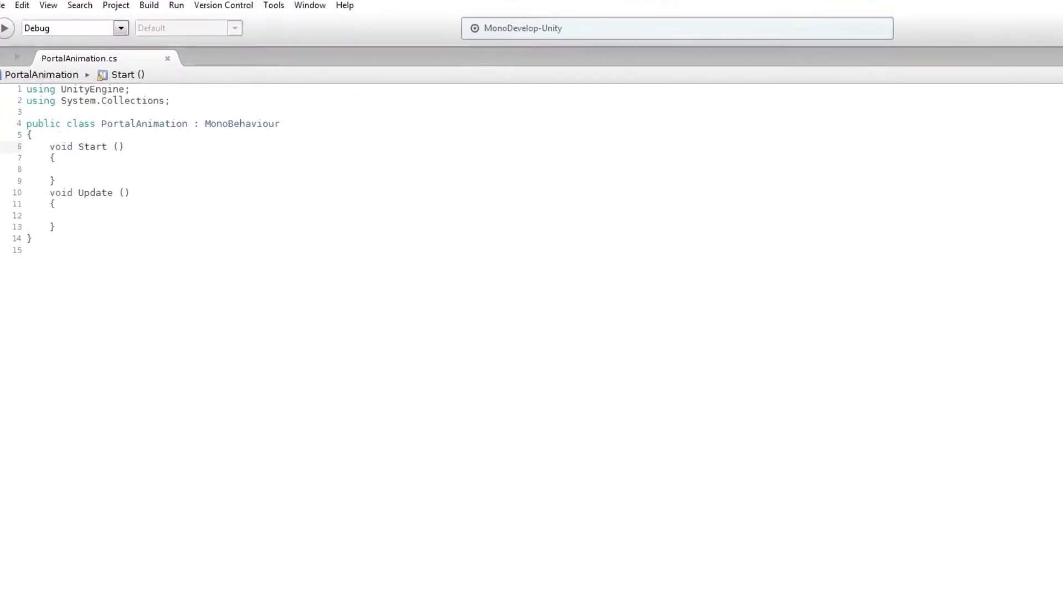
- Declare a public GameObject field named cam in PortalAnimation
click(116, 122)
key(Return)
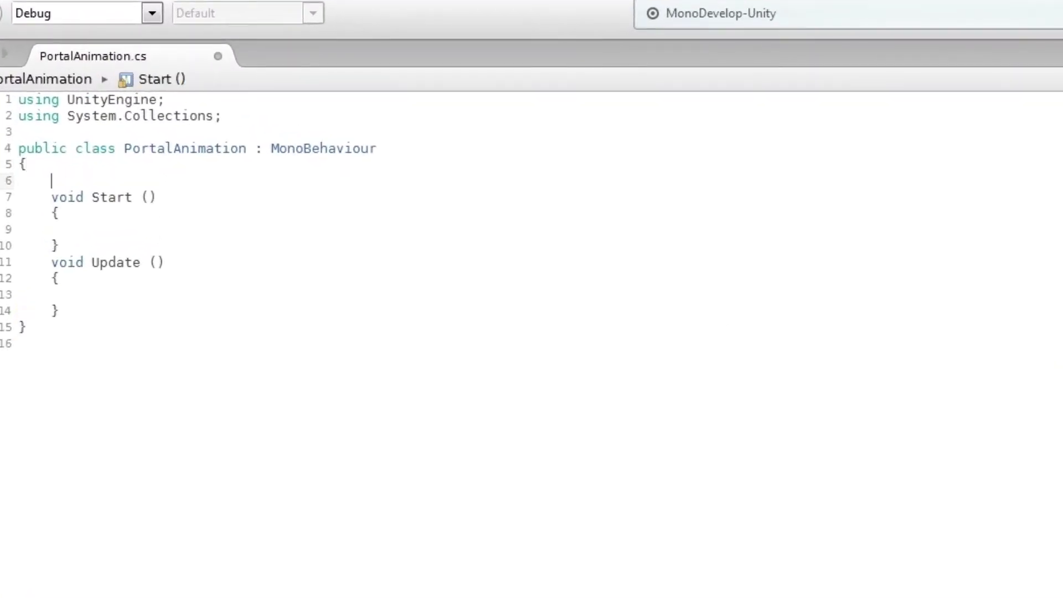
text(P)
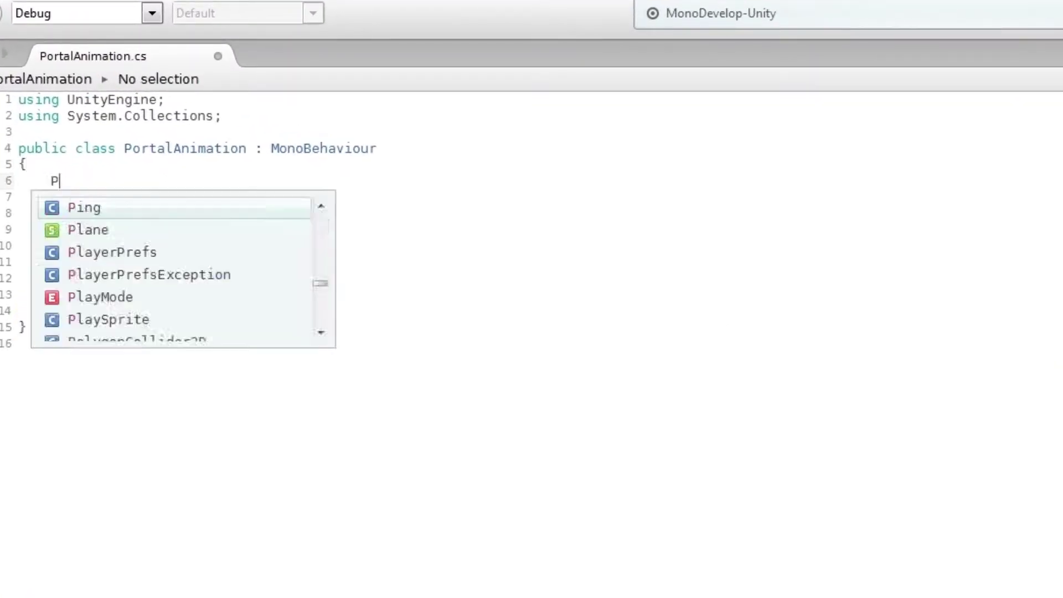
key(BackSpace)
text(public )
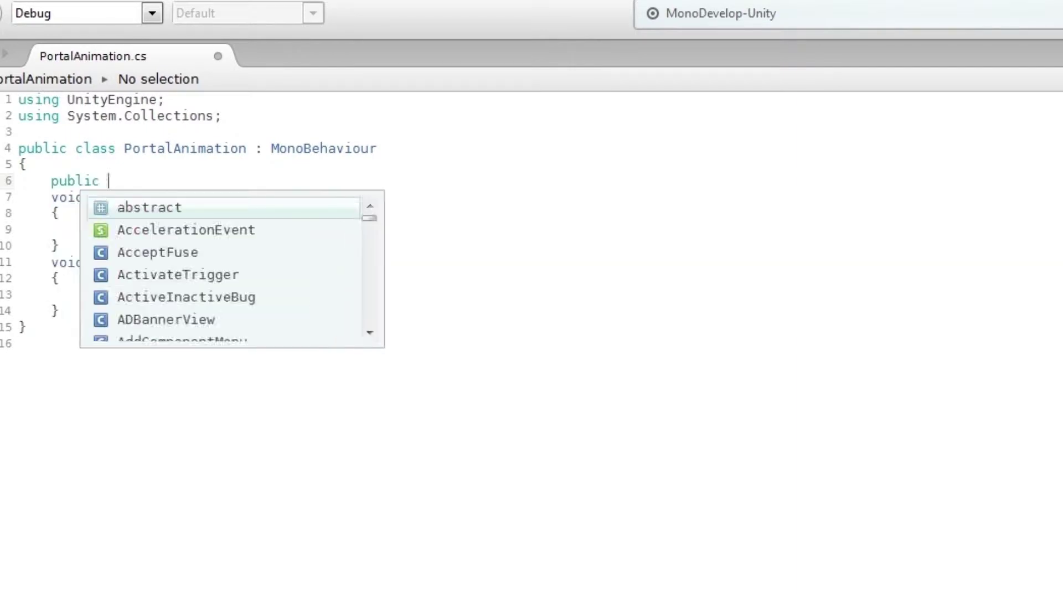
text(Game)
key(Return)
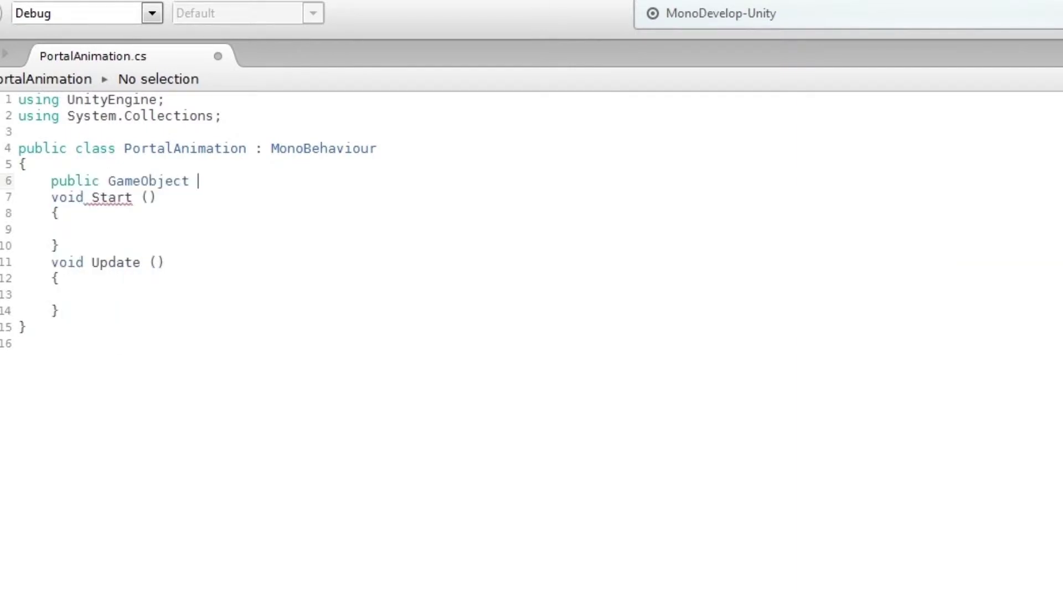
text(cam)
key(BackSpace)
text(;)
- Assign cam = GameObject.Find("Main Camera") in Start and save the script
key(Down)
key(Down)
key(Down)
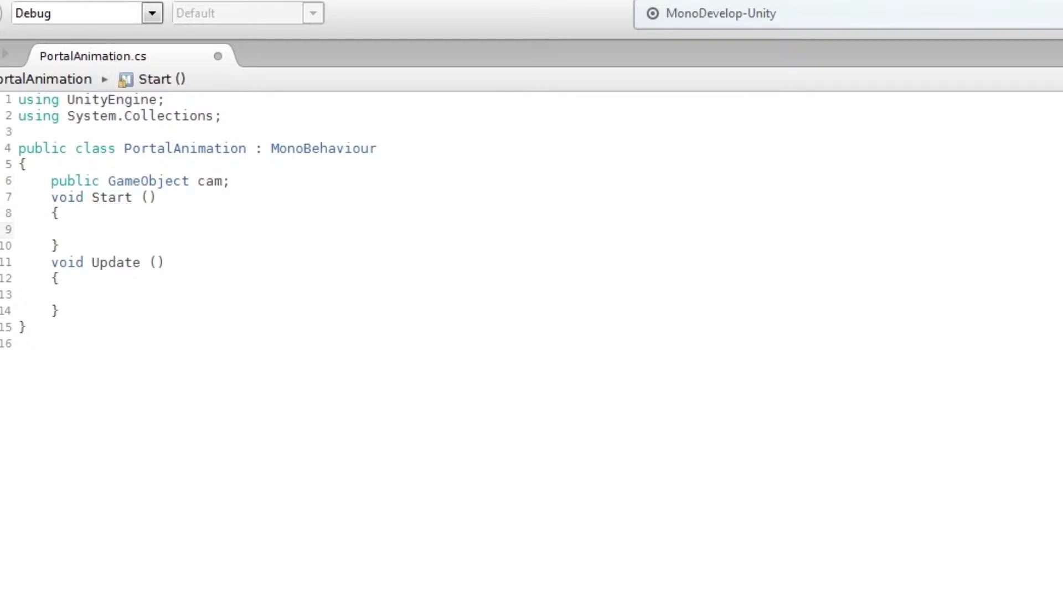
key(Tab)
text(cam = Game)
key(Return)
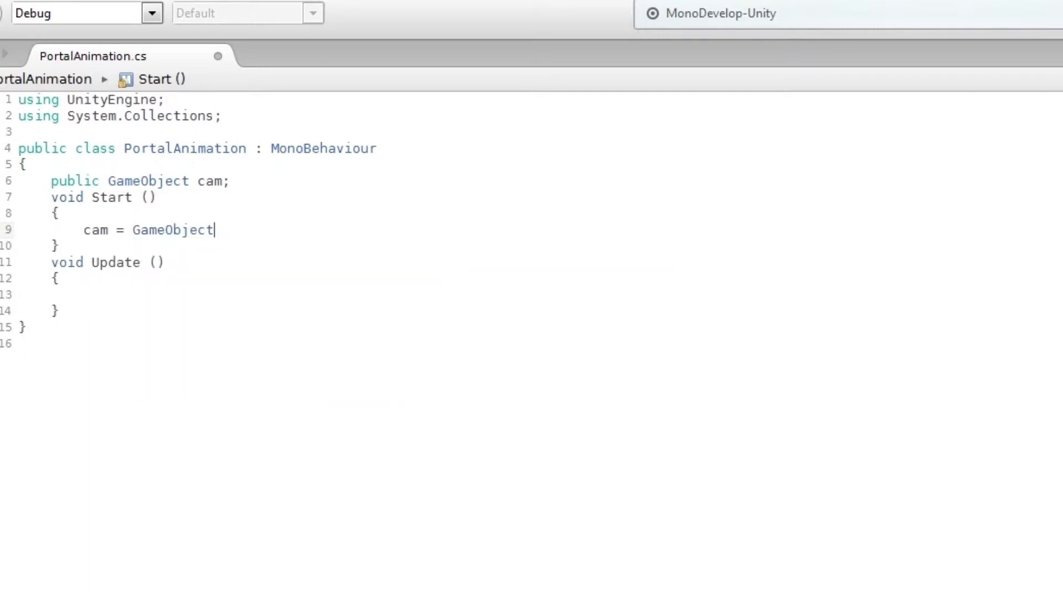
text(.Fin)
key(Return)
text(())
text(")
text(Main Cam)
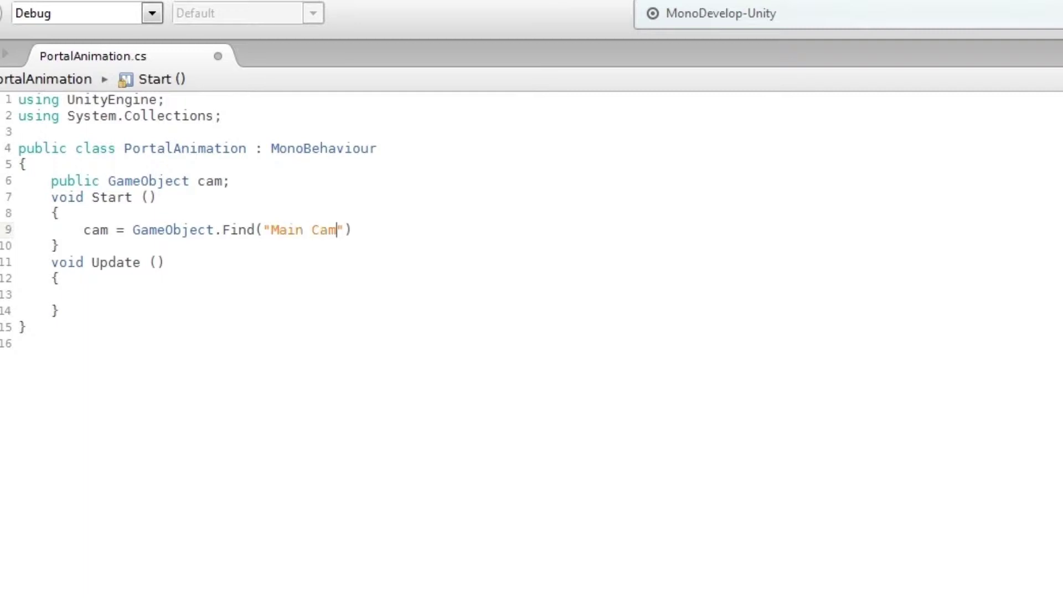
text(era");)
key(ctrl+s)
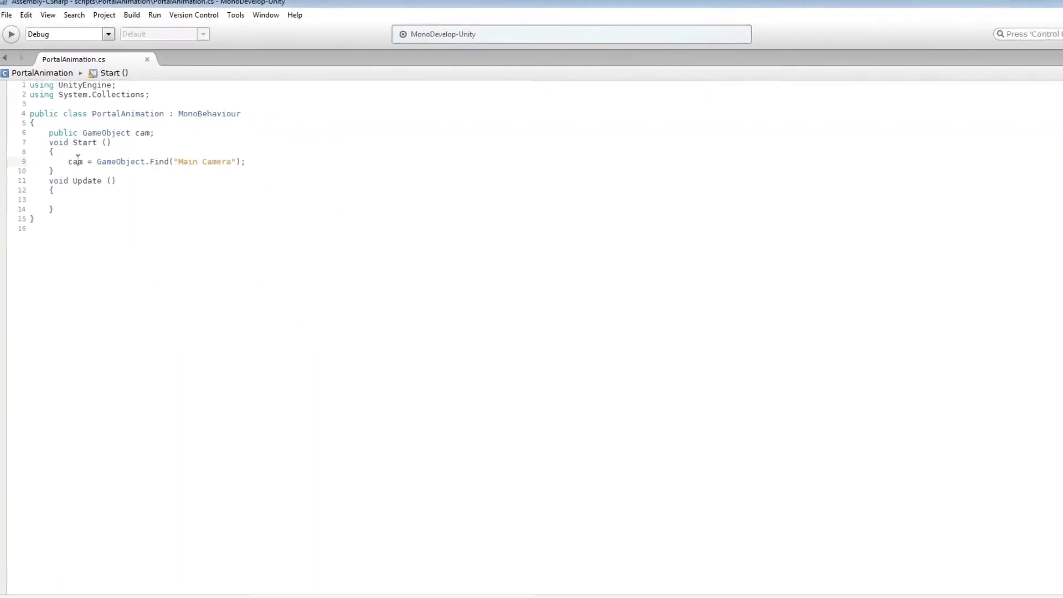
key(alt+Tab)
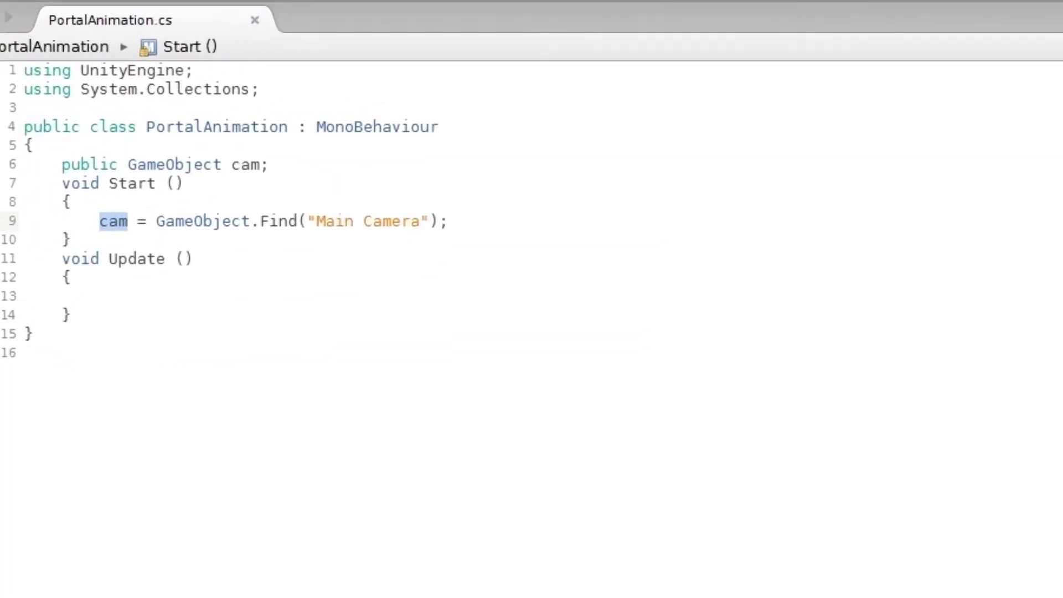
click(113, 241)
- Below a blank line after Start, begin an Update line setting cam.camera.fieldOfView
key(Return)
key(Down)
key(Down)
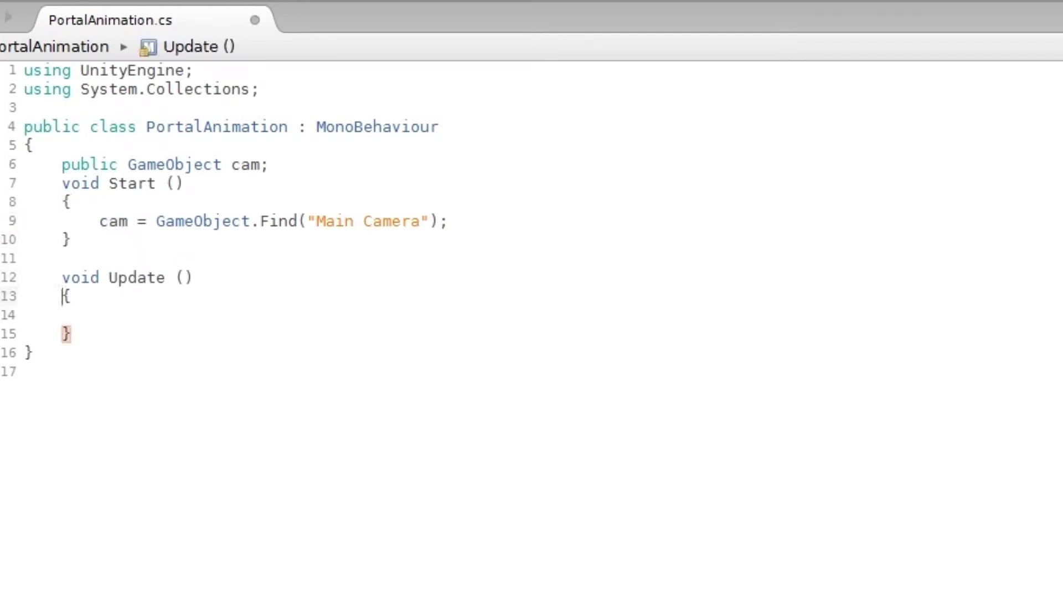
key(Down)
key(Tab)
text(c)
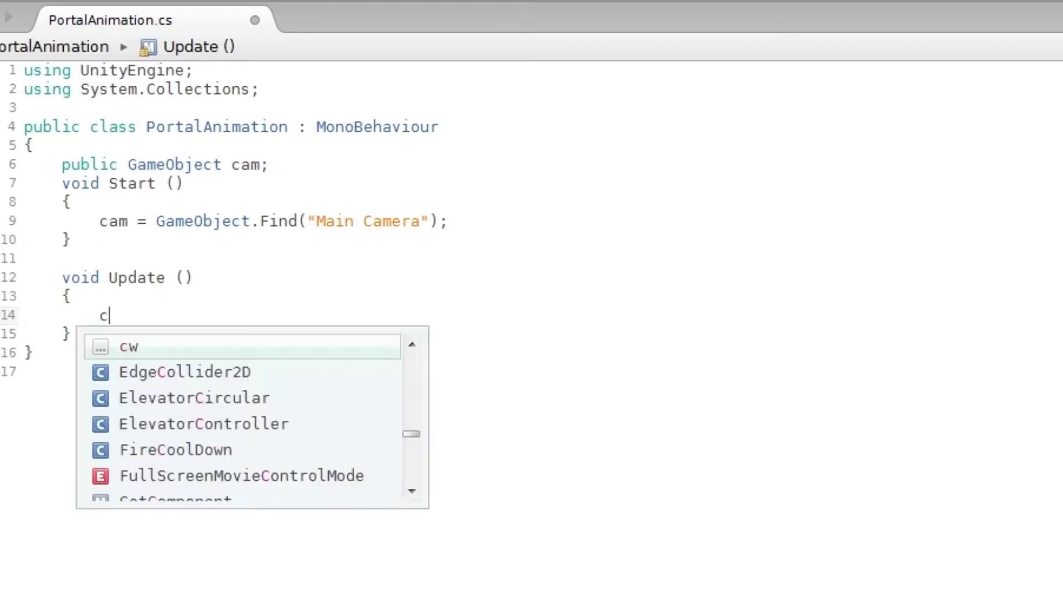
text(am.cam)
key(Return)
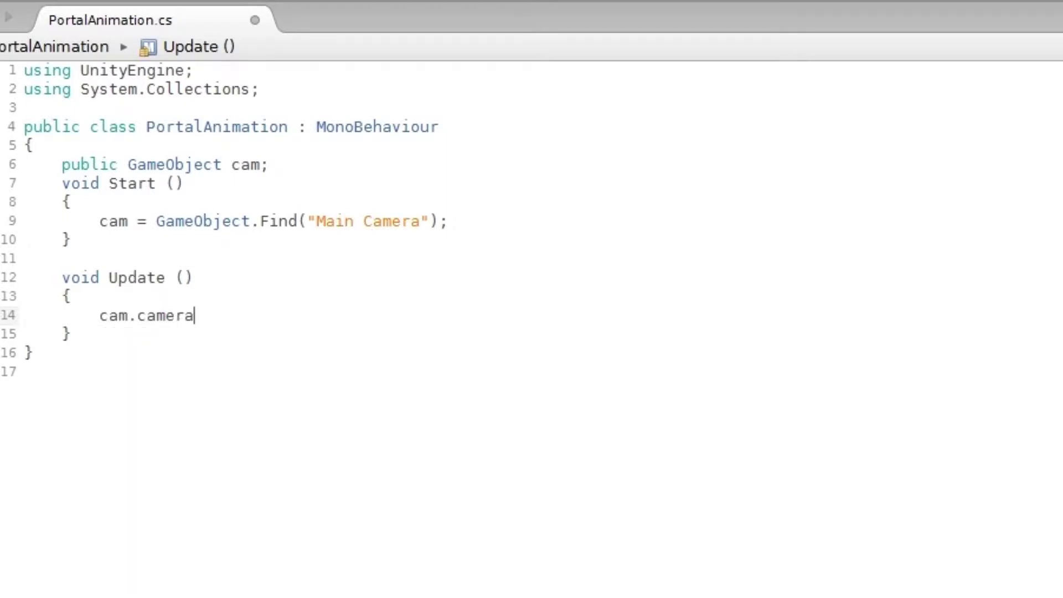
text(.f)
key(Return)
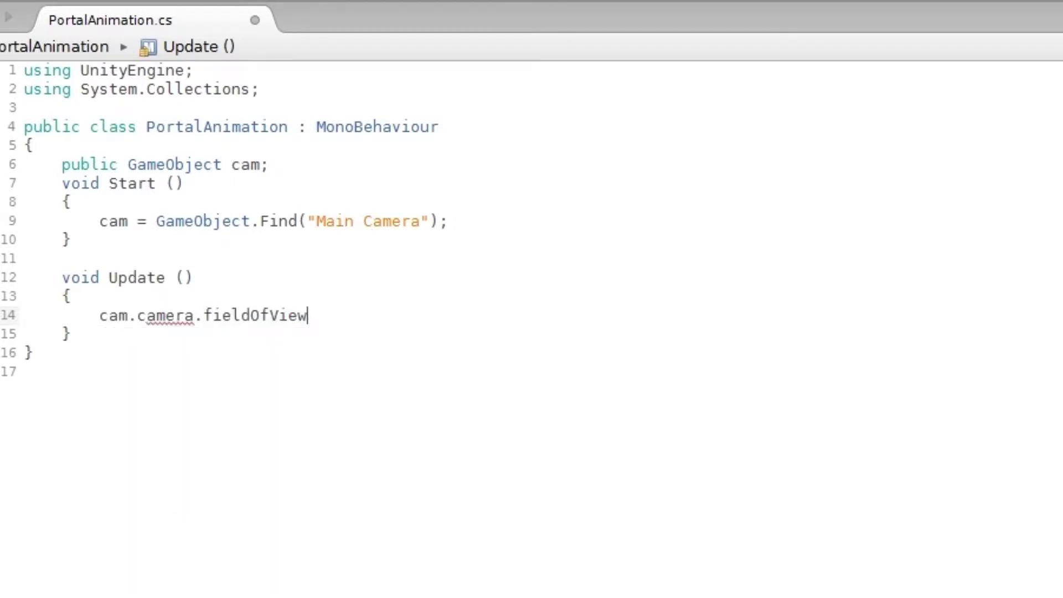
text( = Mat)
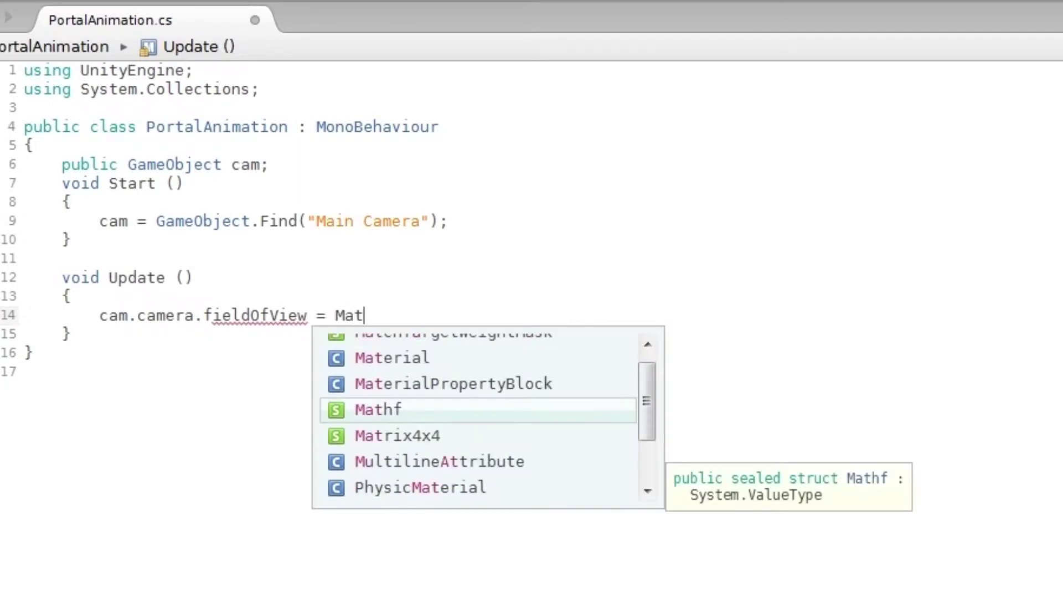
text(f)
- Complete the assignment with Mathf.Lerp(startPoint, endPoint, lerp)
key(BackSpace)
text(h)
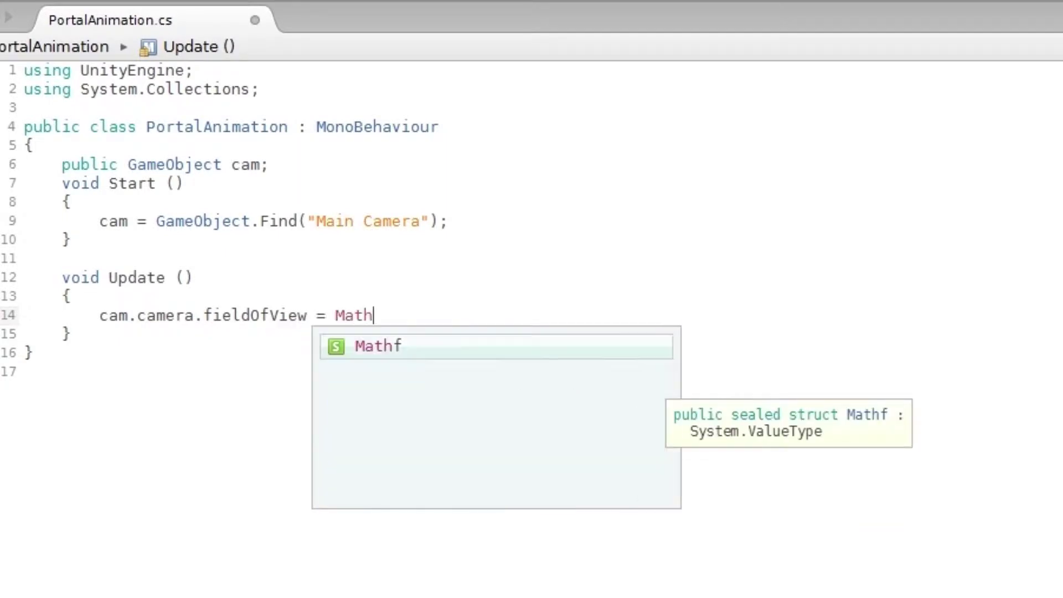
text(f.)
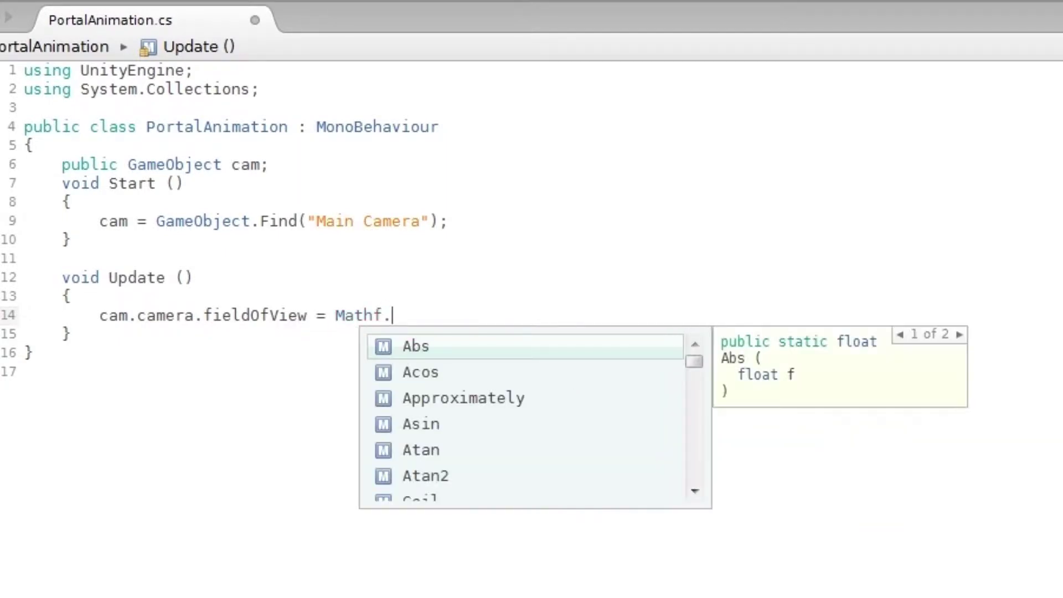
text(le)
key(Return)
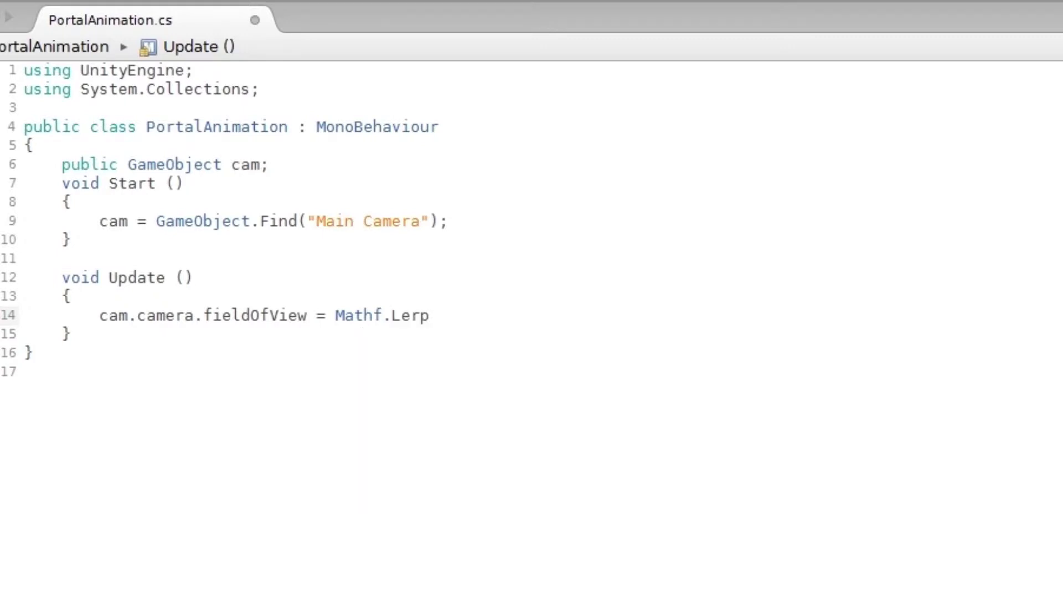
text(();)
key(Left)
key(Left)
text(star)
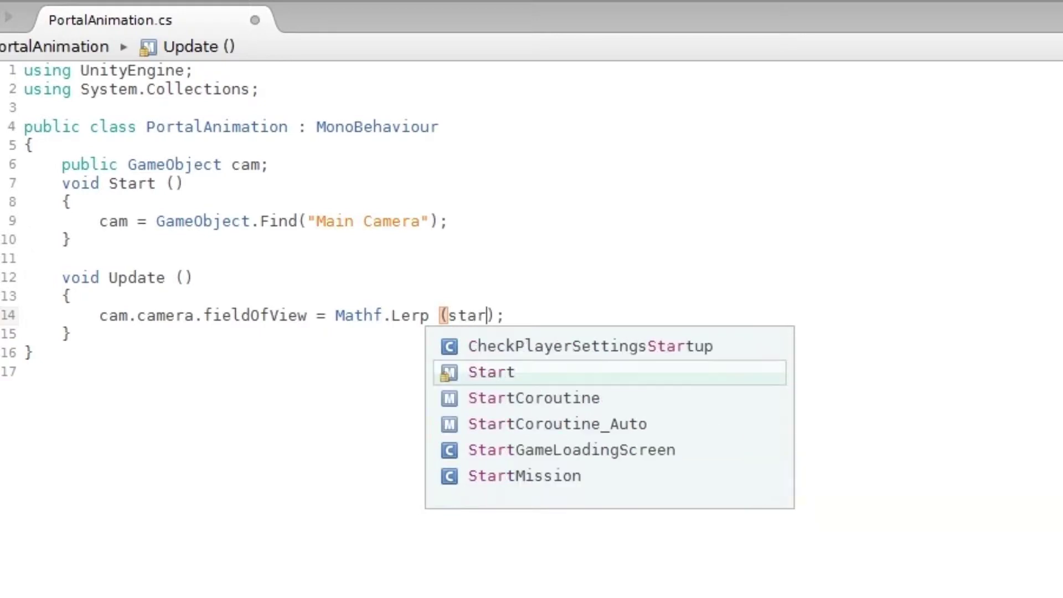
text(tPoint, )
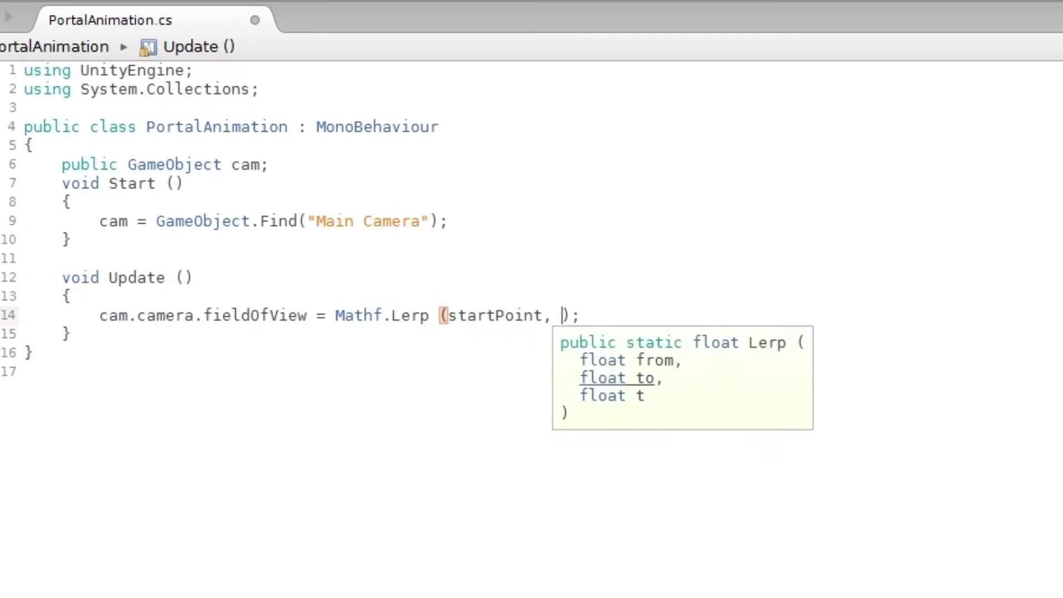
text(endPoin)
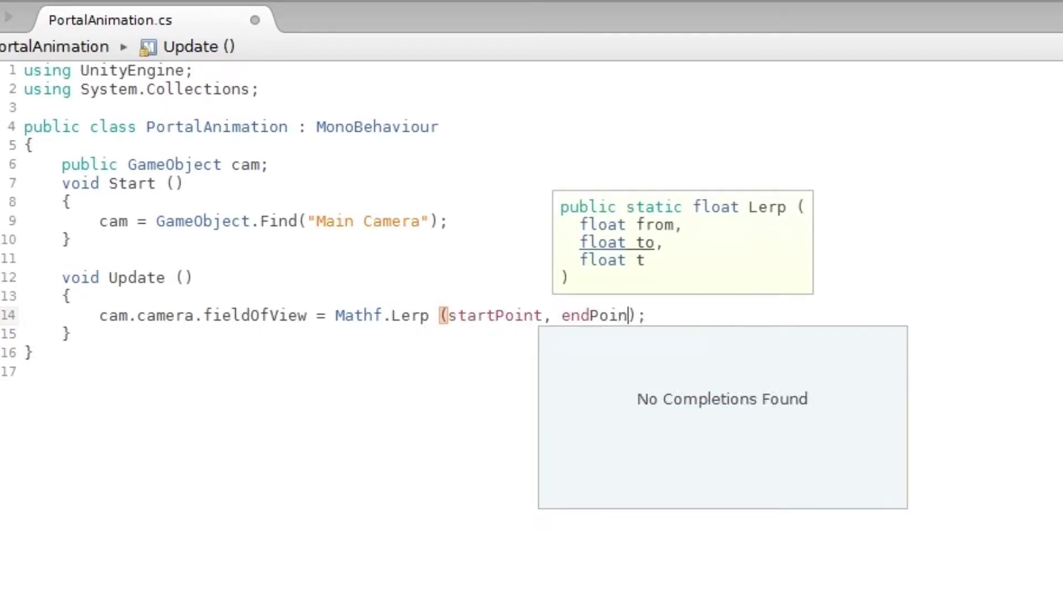
text(t, lerp)
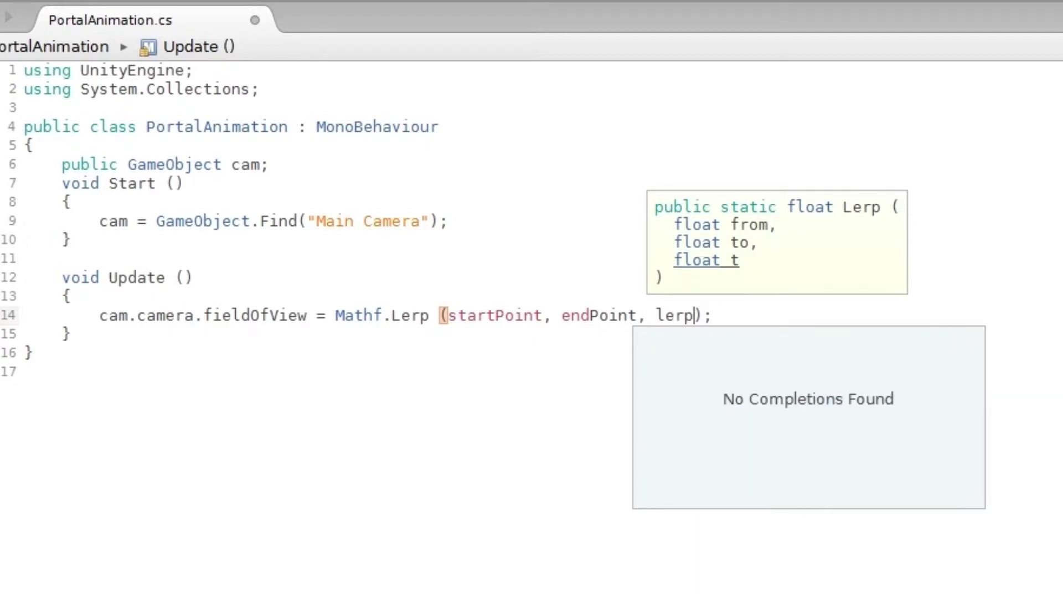
key(Escape)
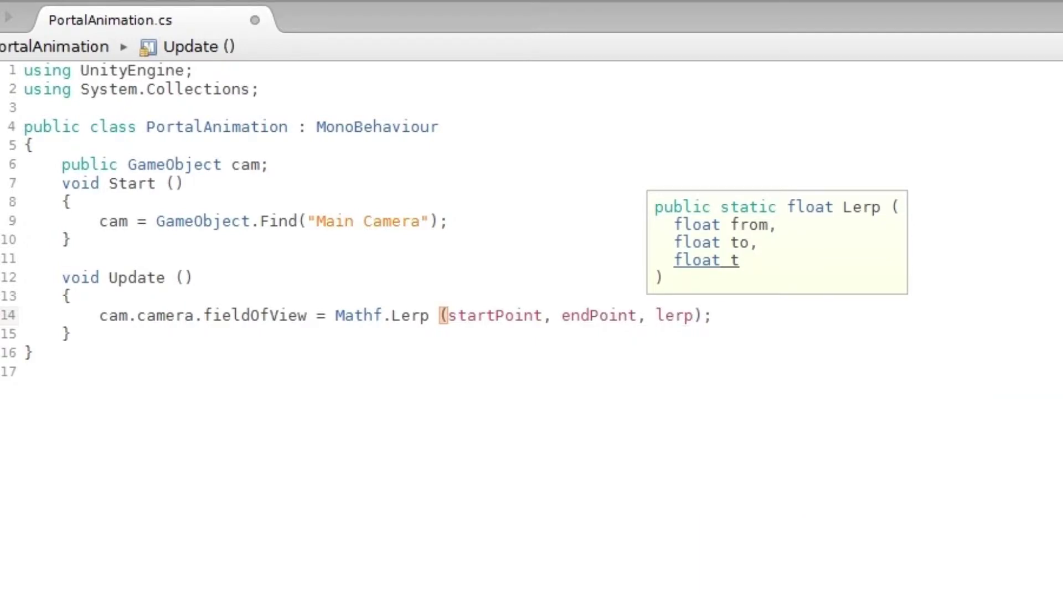
click(251, 315)
double_click(357, 320)
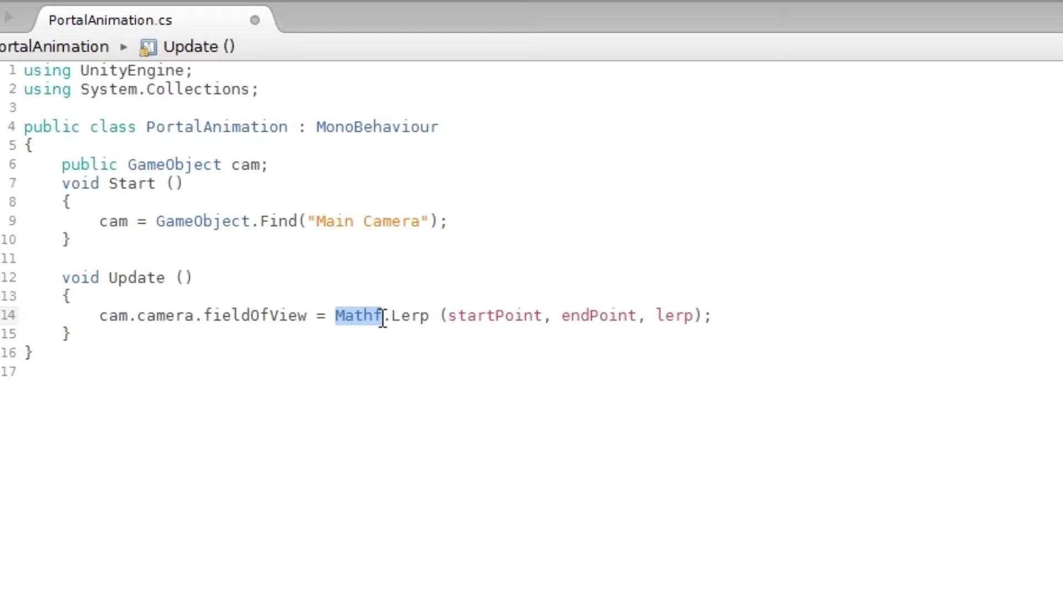
click(385, 317)
mouse_move(494, 316)
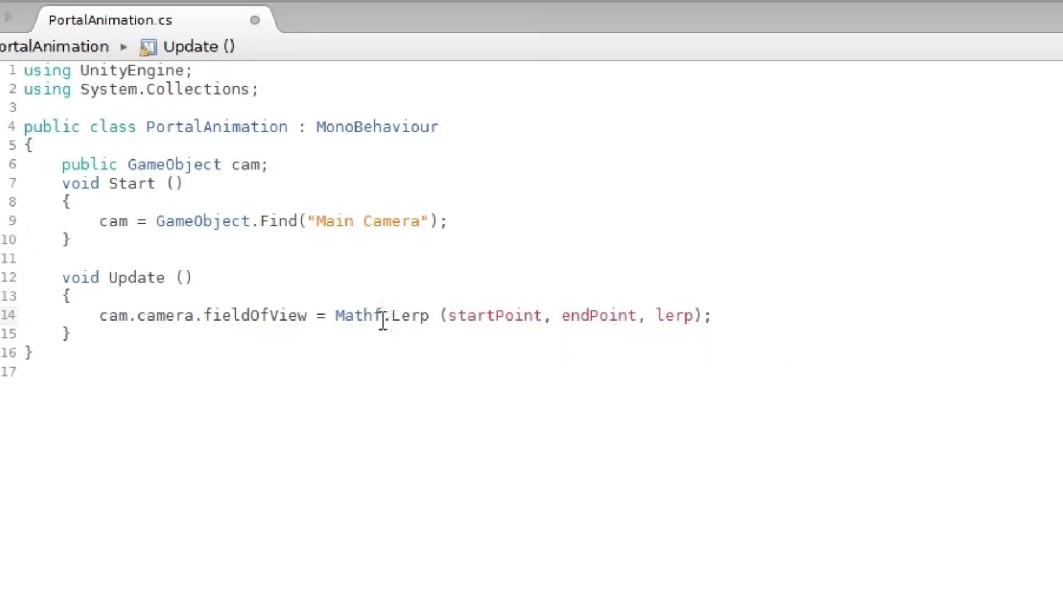
drag(382, 318, 375, 318)
double_click(259, 316)
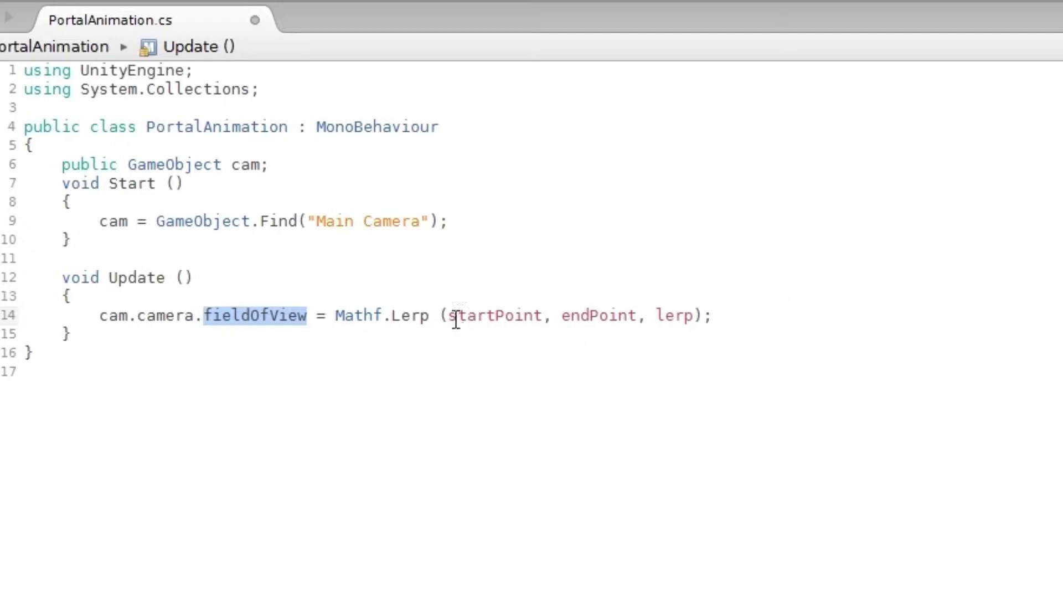
drag(448, 316, 693, 321)
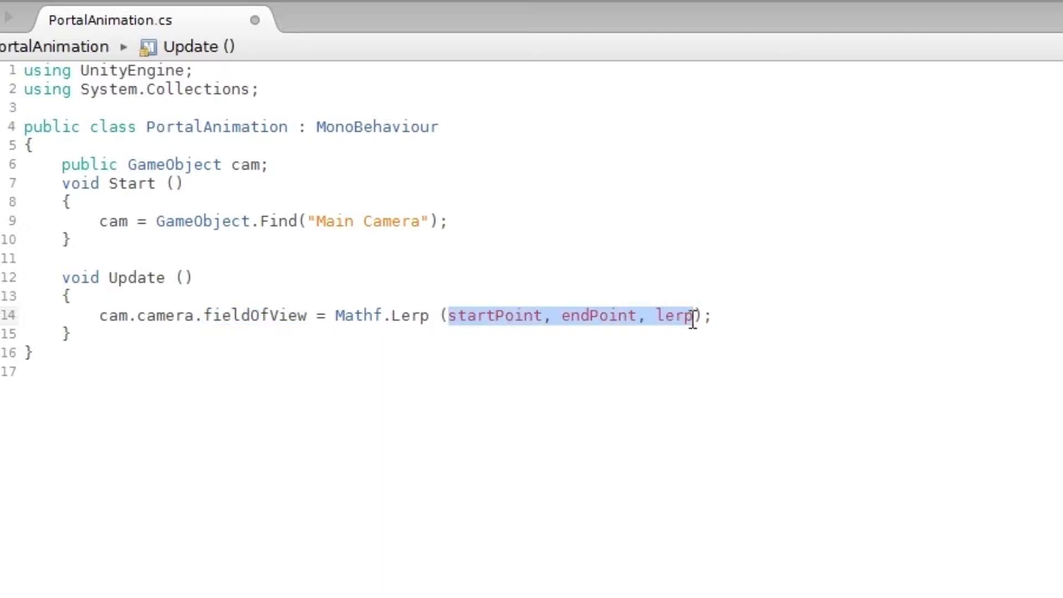
click(166, 163)
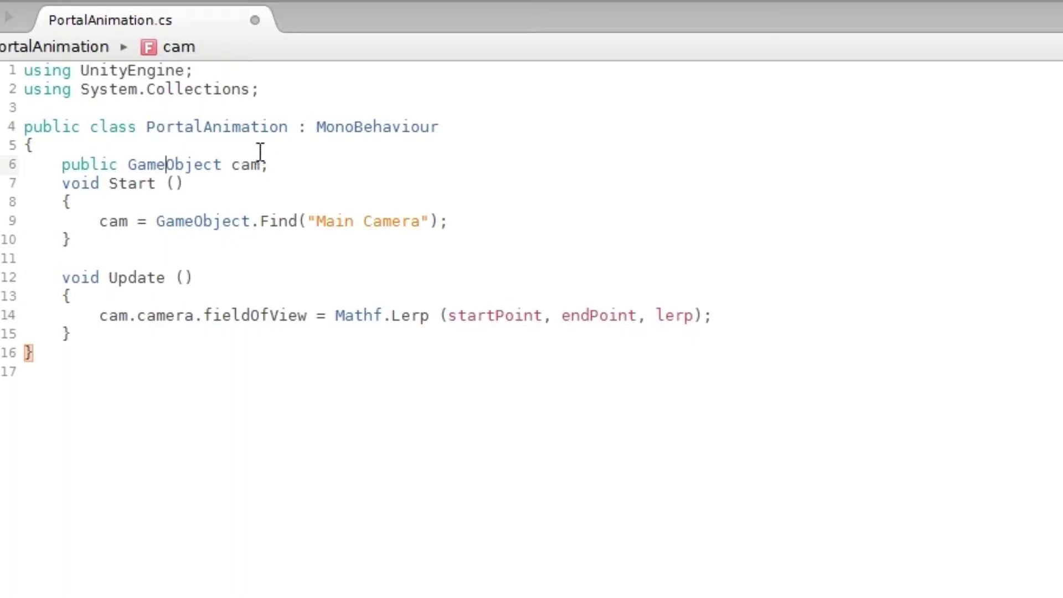
- Add a line below cam declaring private floats startPoint, endPoint and lerp
click(274, 165)
key(Return)
text(pr)
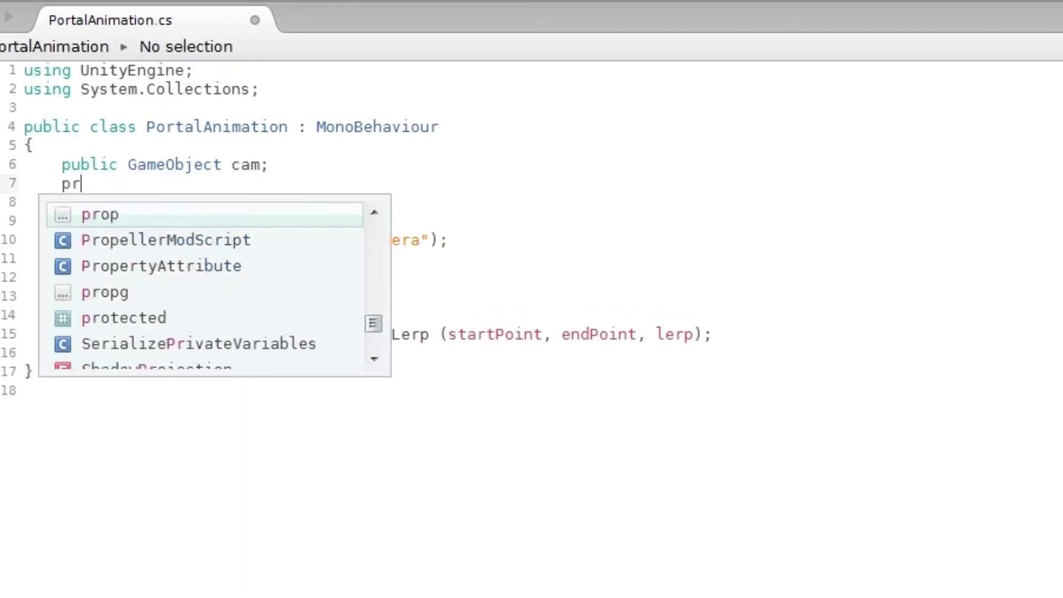
text(ivate float )
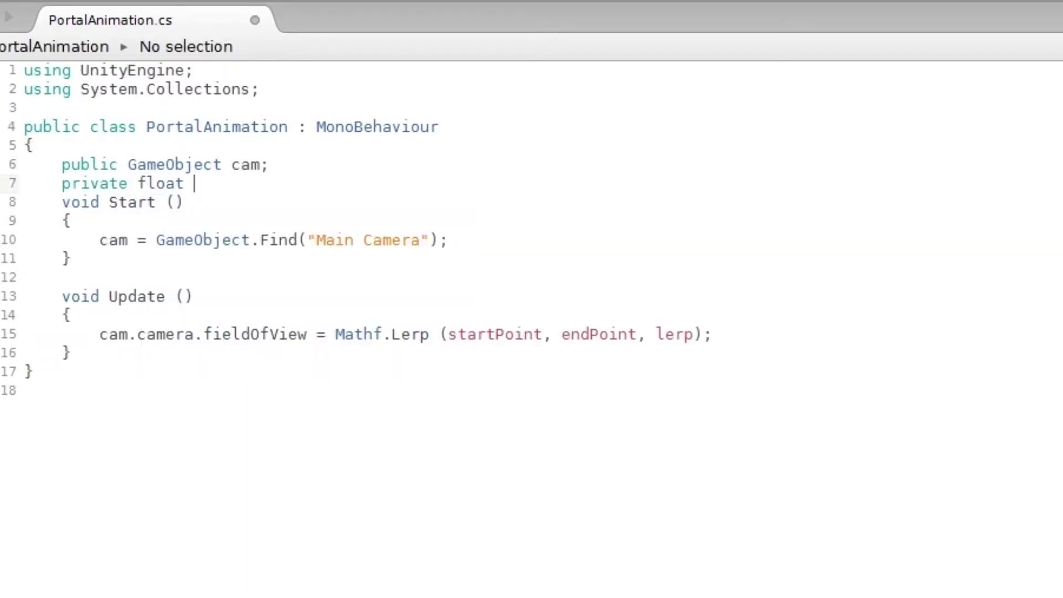
text(startPoint, endPoint, lerpl)
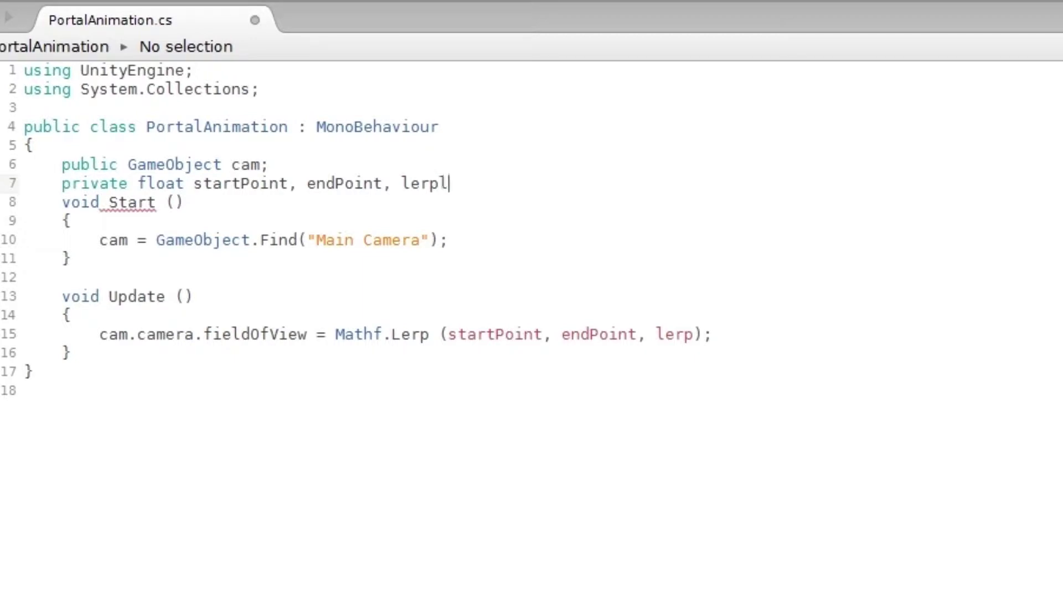
key(BackSpace)
text(;)
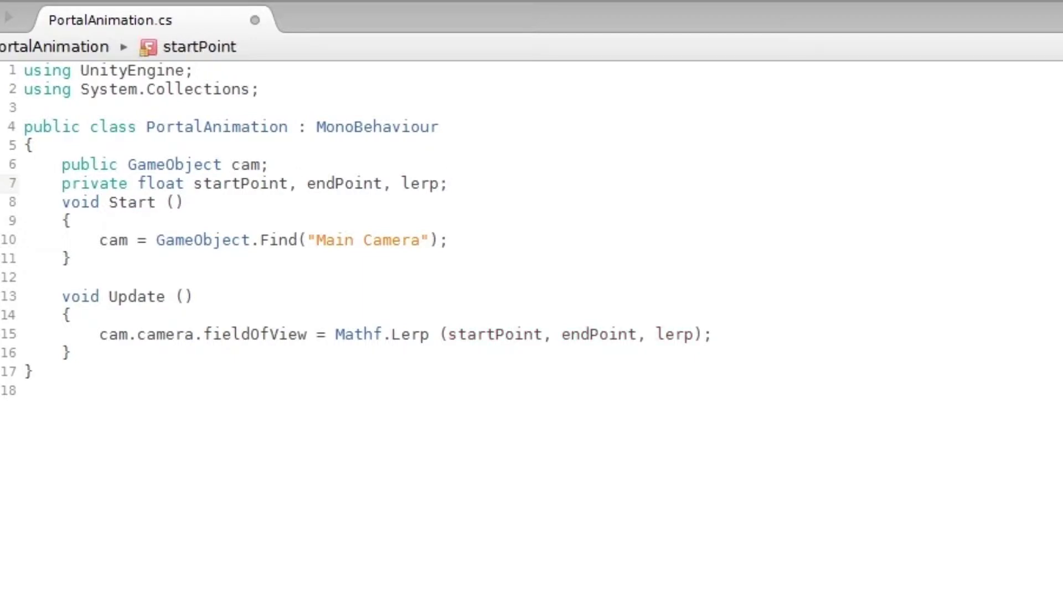
click(292, 184)
- Highlight endPoint, Mathf.Lerp, startPoint and lerp to match declarations with the Lerp call
double_click(353, 183)
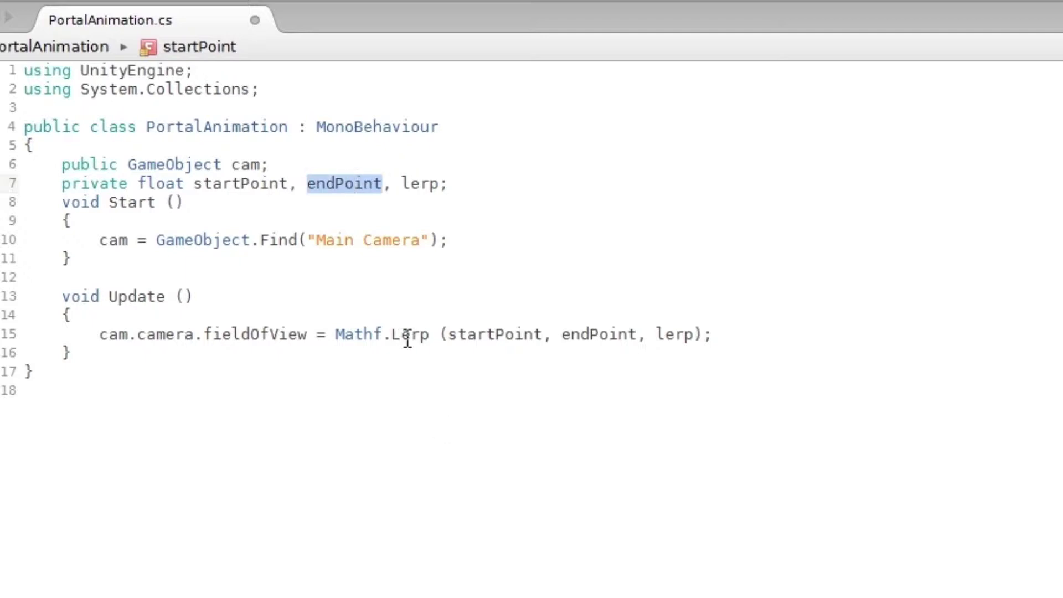
drag(407, 335, 354, 332)
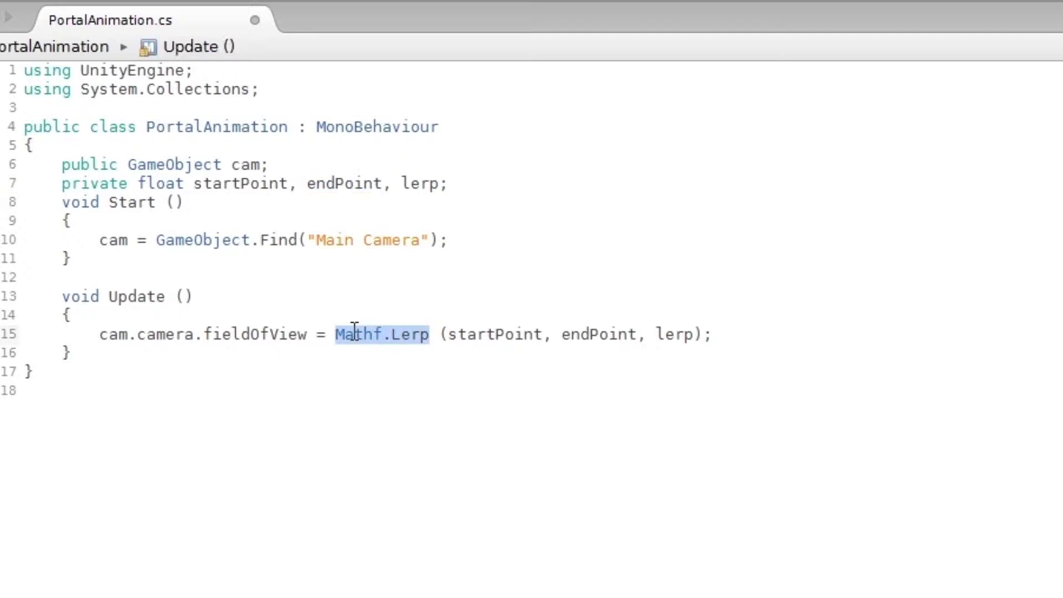
double_click(410, 335)
double_click(510, 335)
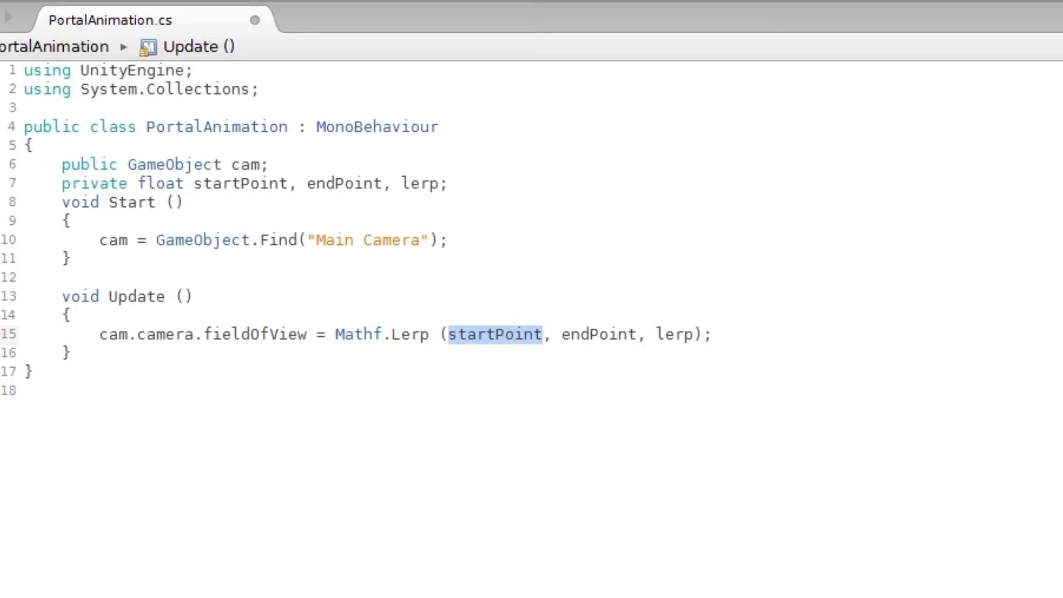
double_click(619, 333)
double_click(669, 334)
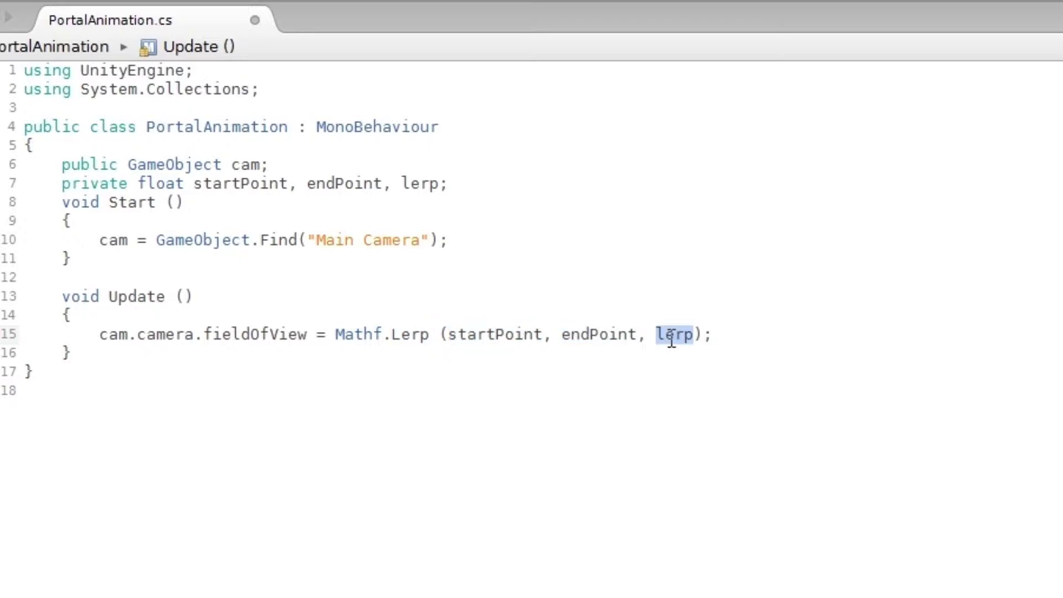
- Initialise startPoint to 60 and return to the Unity editor
click(287, 183)
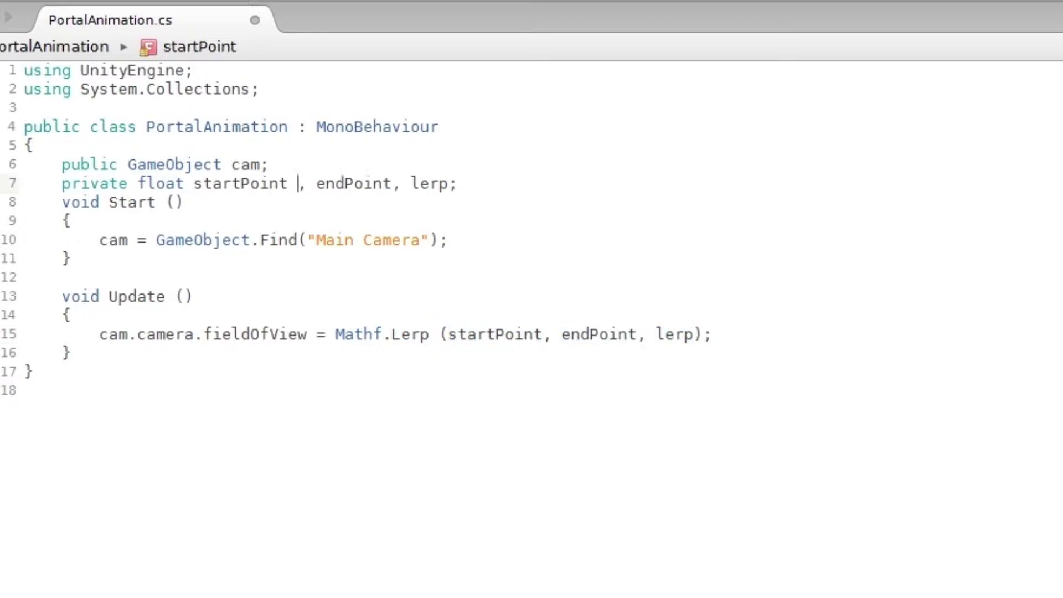
text(= 60)
key(Right)
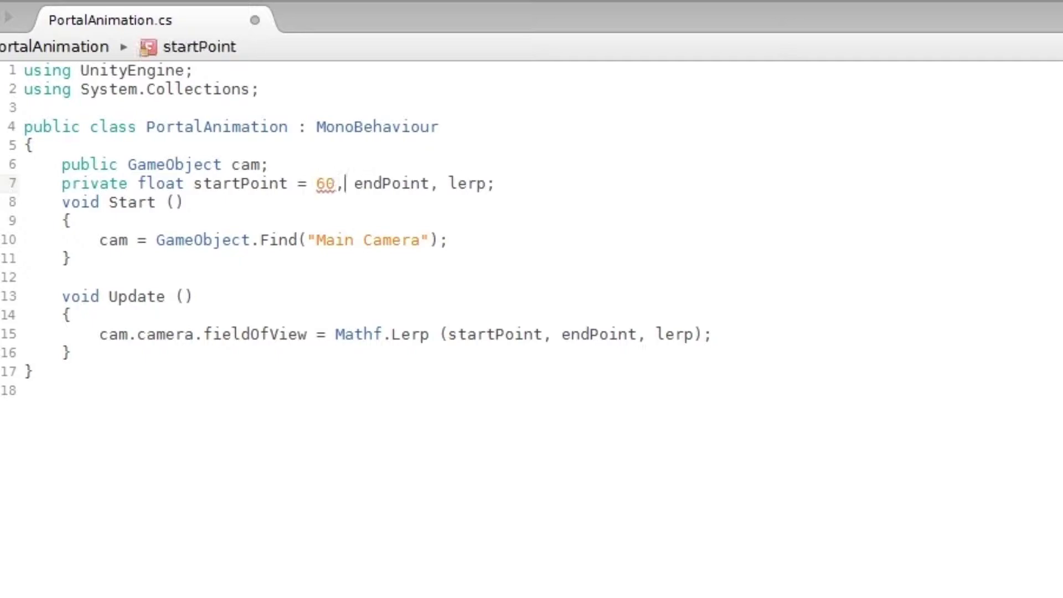
key(Right)
key(Right)
key(Right)
key(alt+Tab)
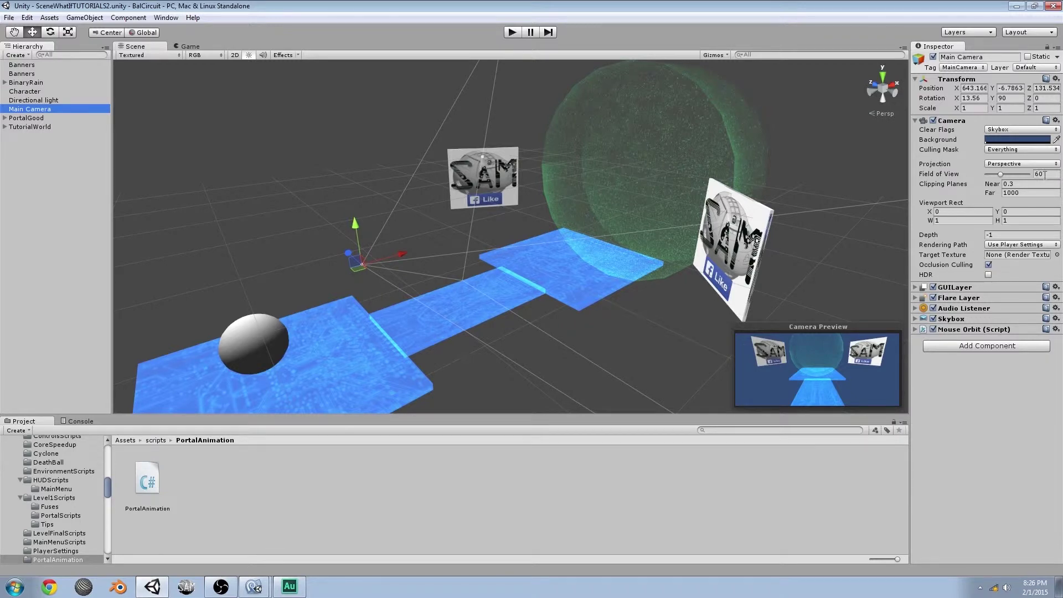
- In the Game view, push the Main Camera field of view to 179, then set it back to 60
key(alt+Tab)
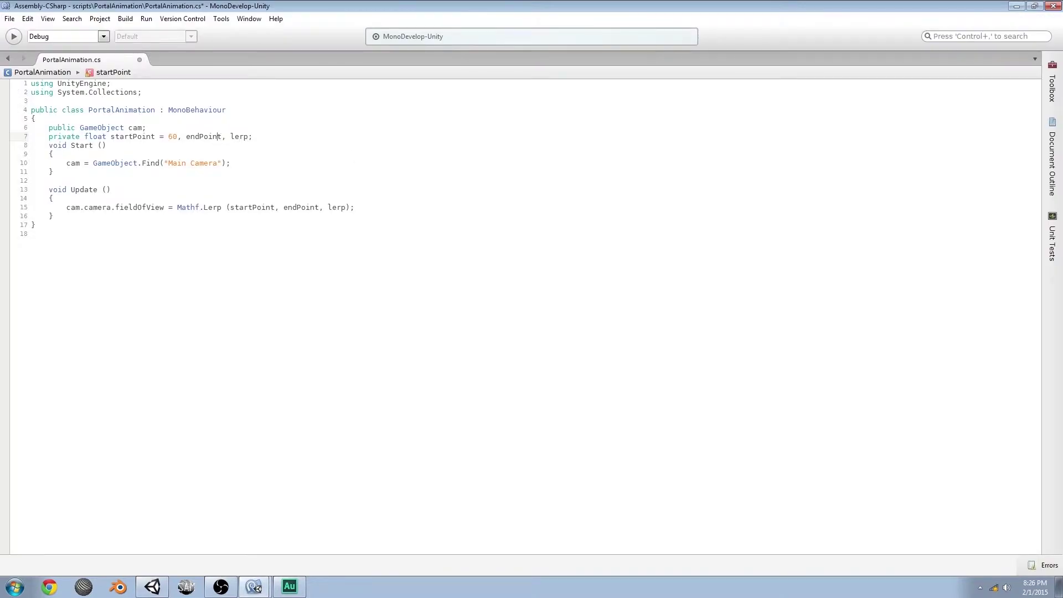
key(alt+Tab)
click(190, 47)
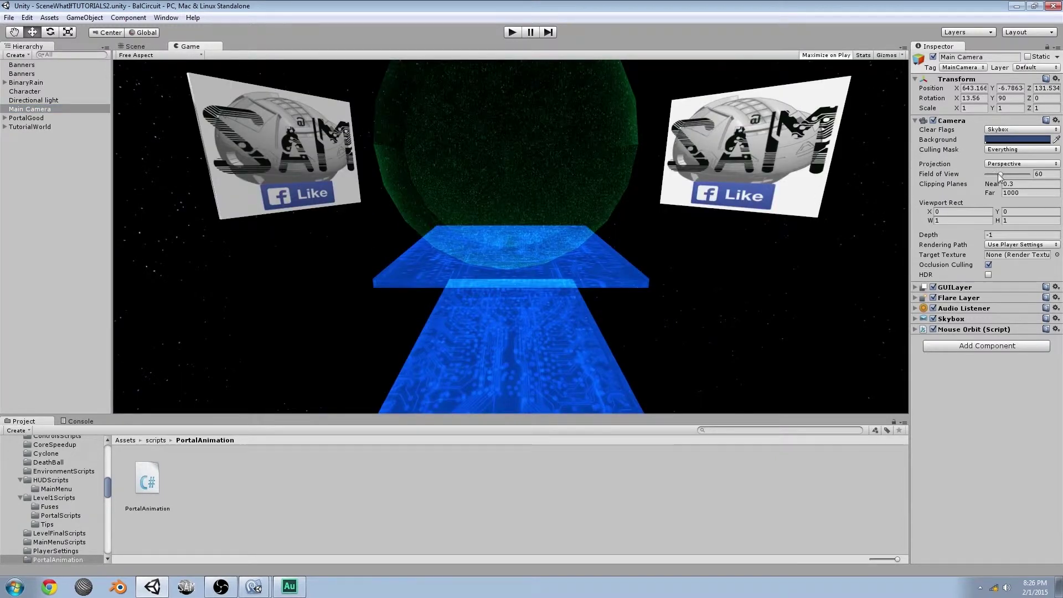
click(1001, 174)
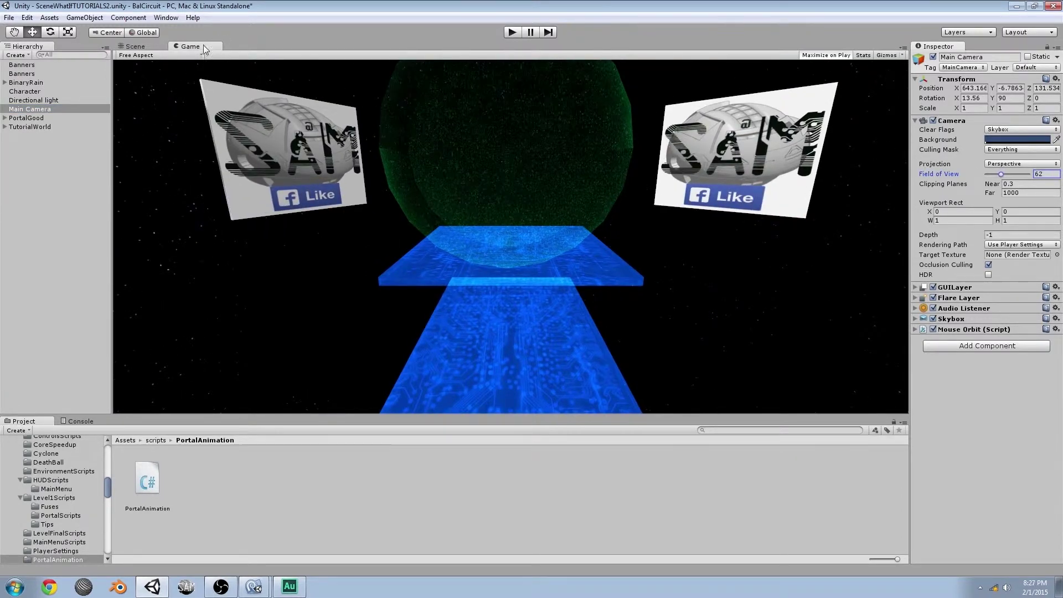
drag(1001, 174, 1030, 173)
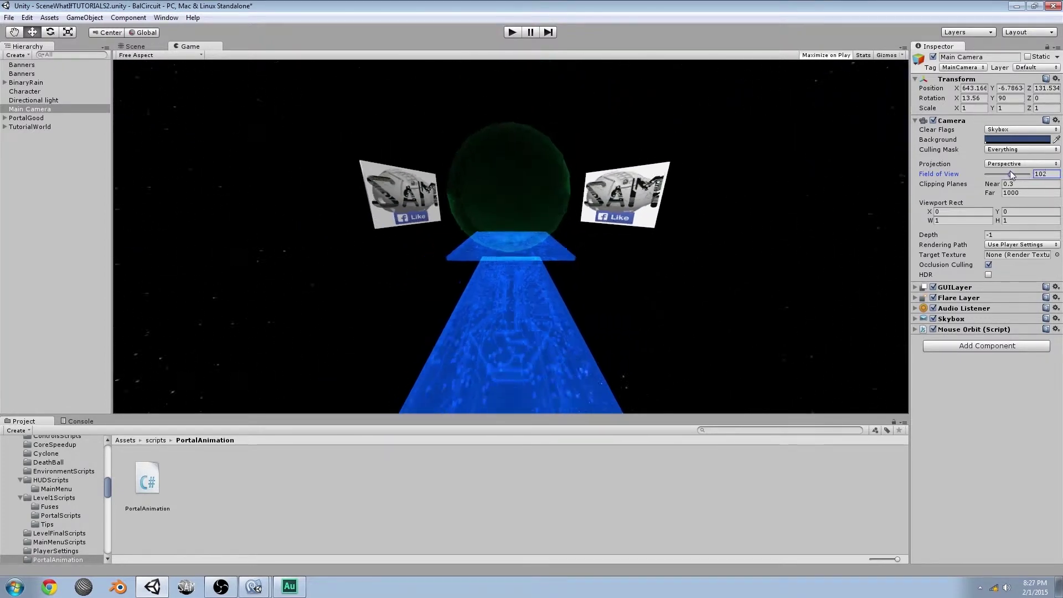
click(1038, 173)
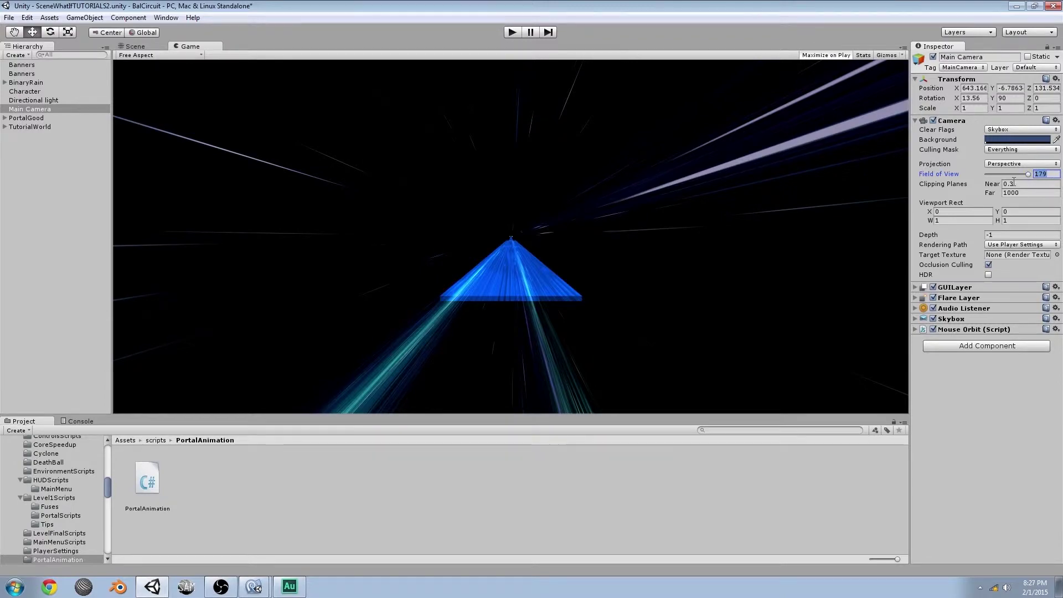
text(60)
key(alt+Tab)
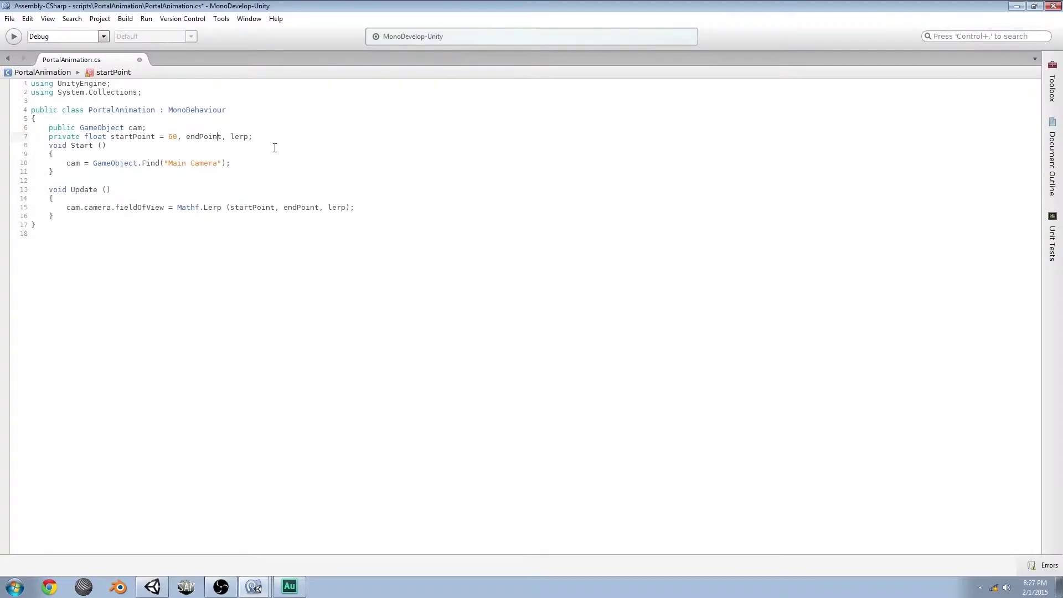
text(= )
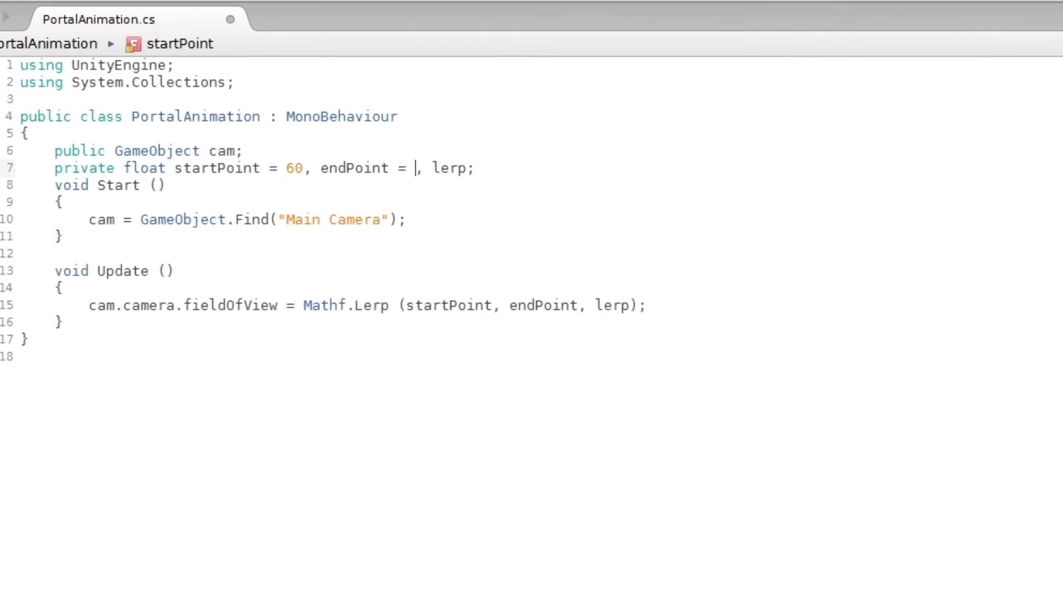
text(179)
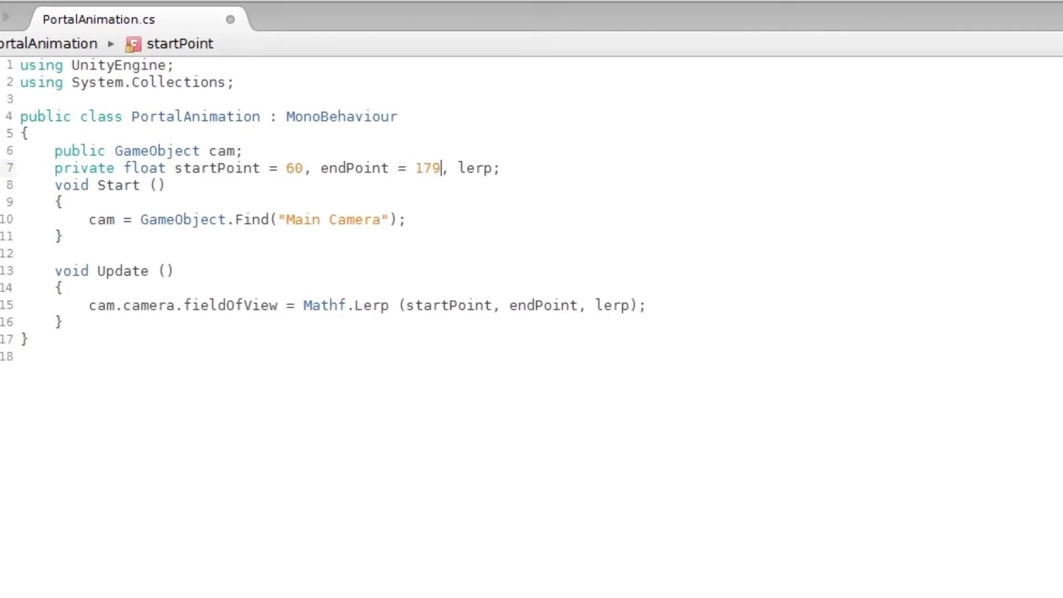
- Declare endPoint = 179, lerp = 0 and duration = 0.5f on line 7, with a blank line after
key(Right)
key(Right)
key(Right)
key(Right)
key(Right)
text(= 0)
text(, )
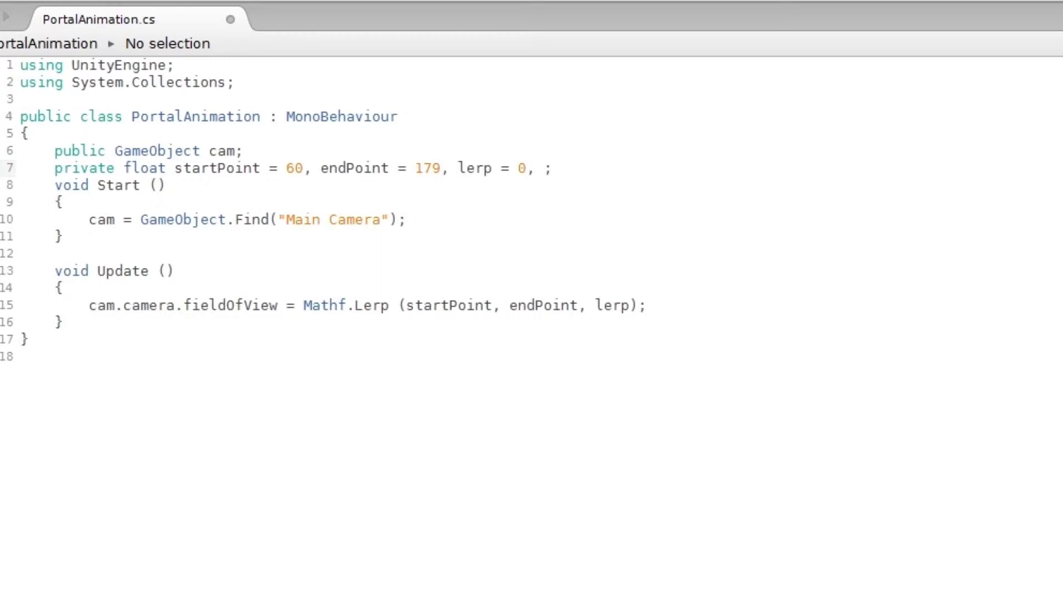
text(duration)
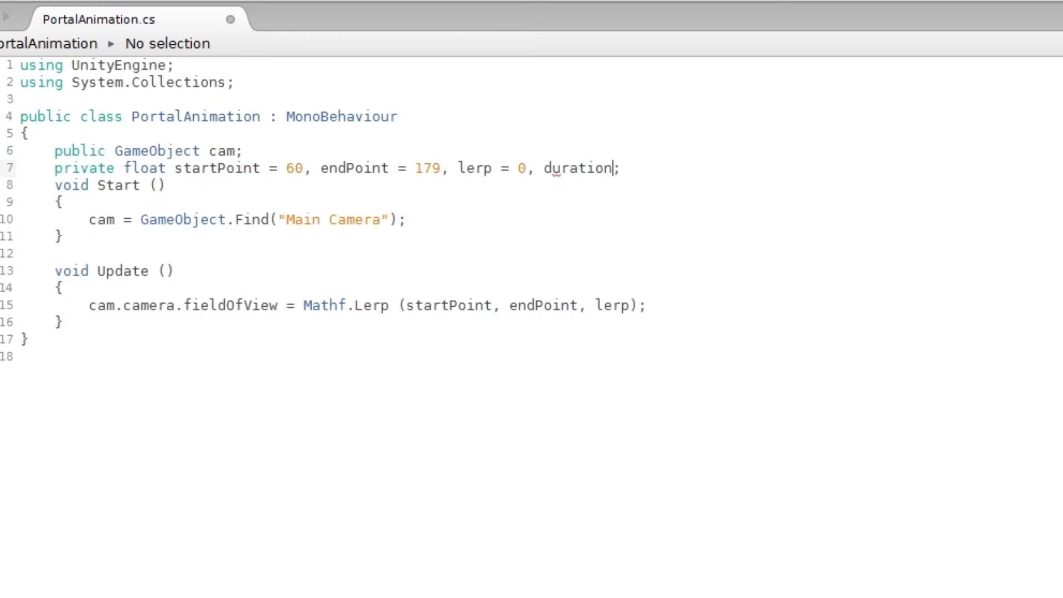
text(,)
key(BackSpace)
key(BackSpace)
text(= )
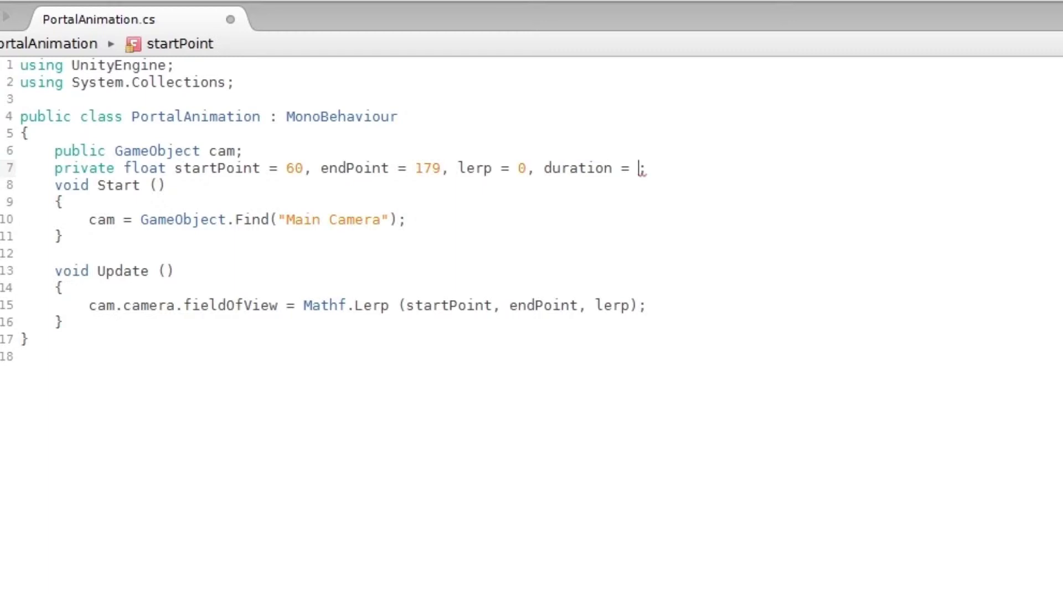
text(0.)
text(5f)
key(shift+Left)
key(shift+Left)
key(shift+Left)
key(shift+Left)
key(shift+Right)
key(shift+Right)
key(shift+Right)
key(shift+Right)
key(End)
key(Return)
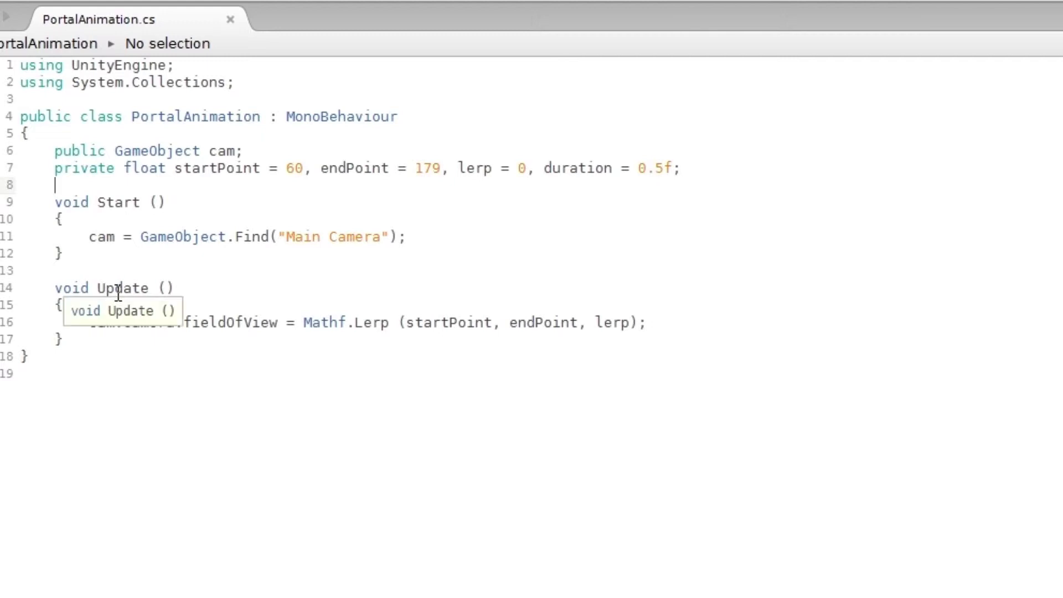
double_click(618, 320)
- Add 'lerp += Time.deltaTime / duration;' at the top of Update
drag(459, 168, 527, 168)
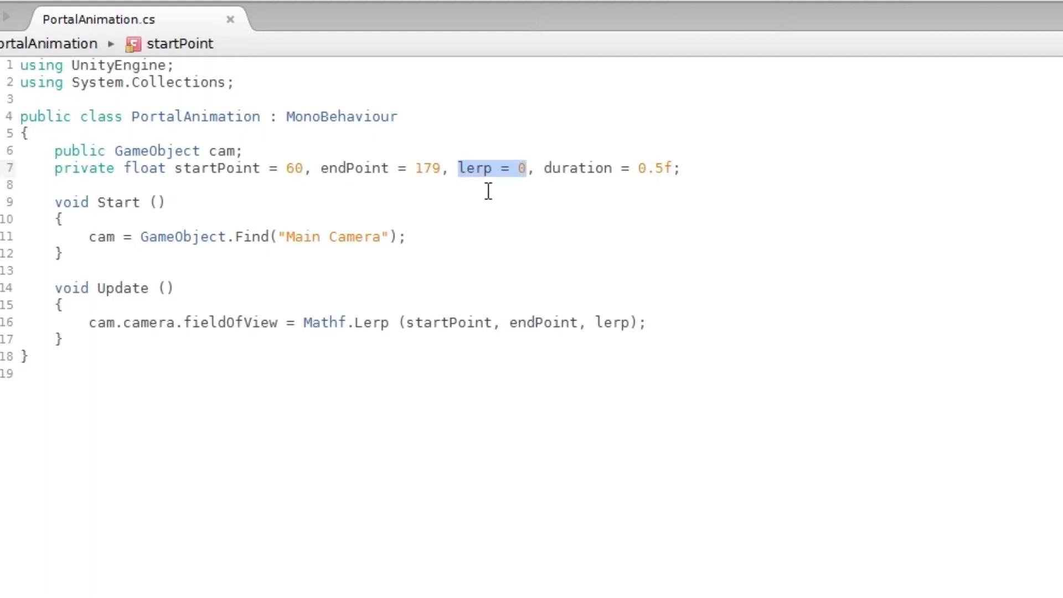
double_click(469, 171)
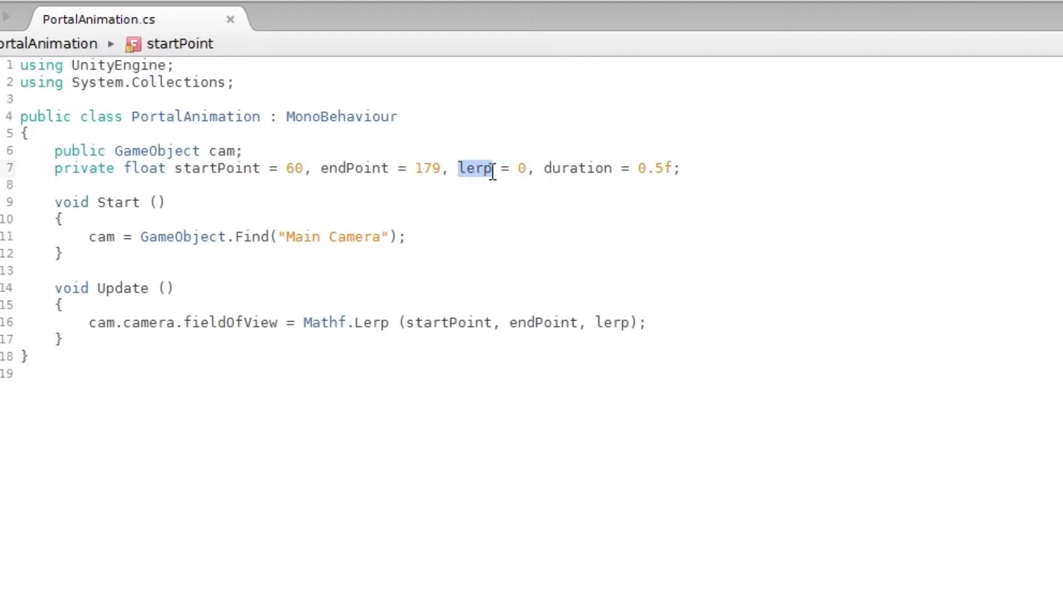
click(273, 308)
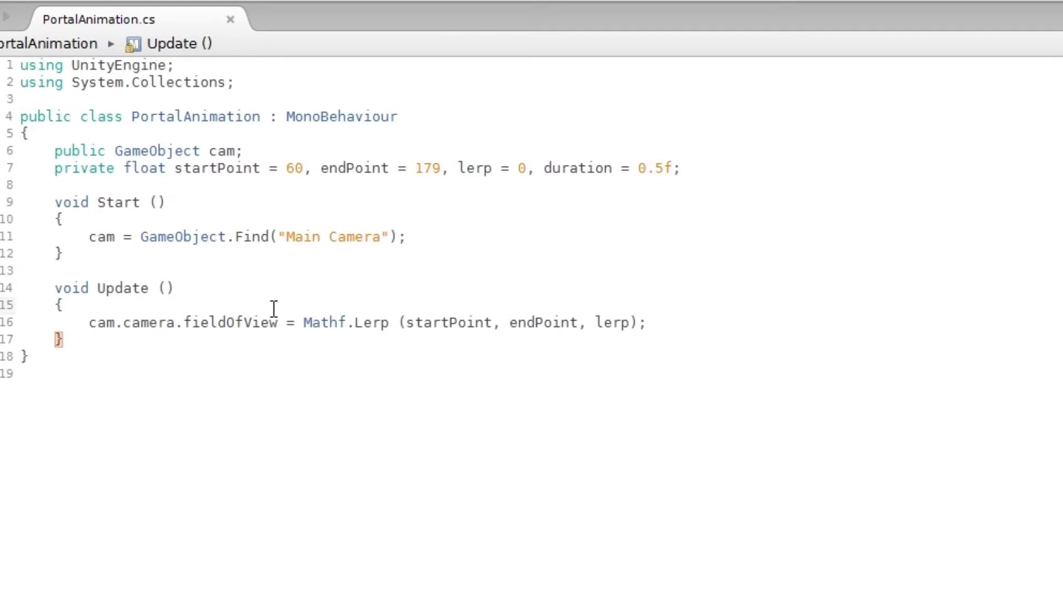
key(Return)
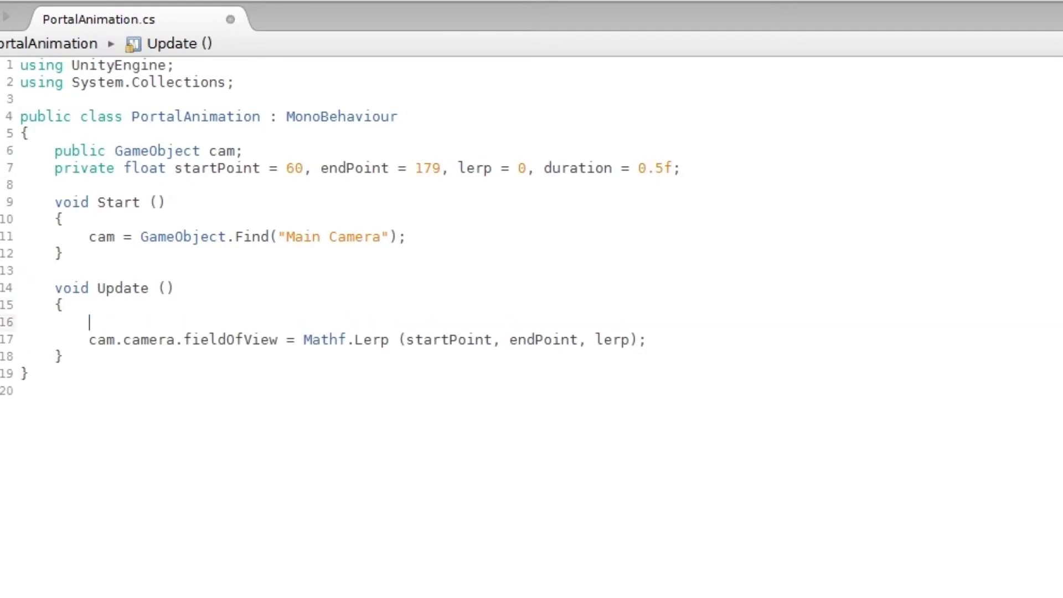
text(lerp += )
text(Time.de)
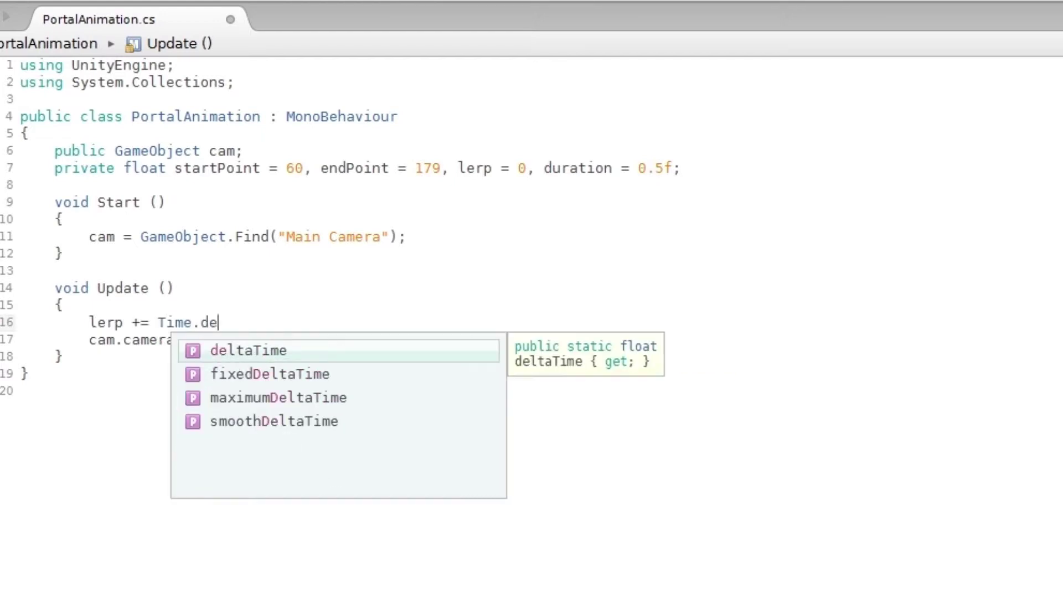
text(l)
key(Return)
text(/ )
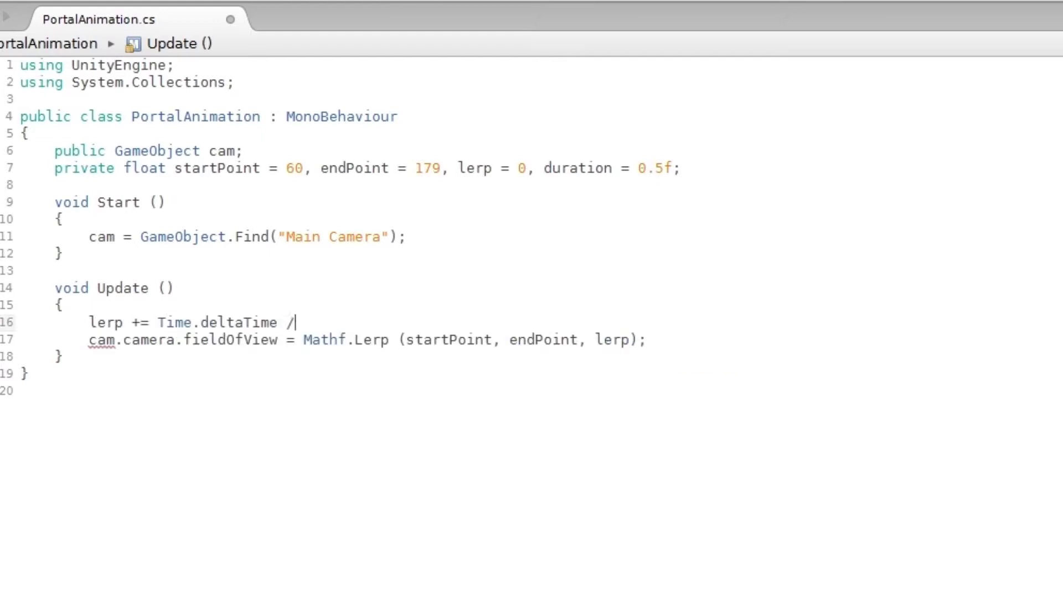
text(duration)
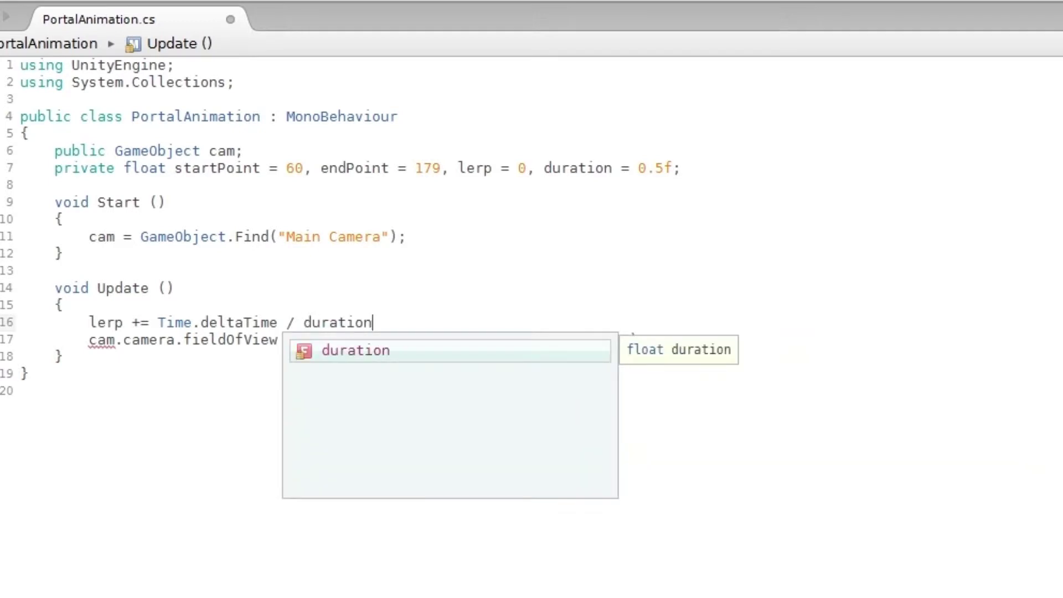
text(;)
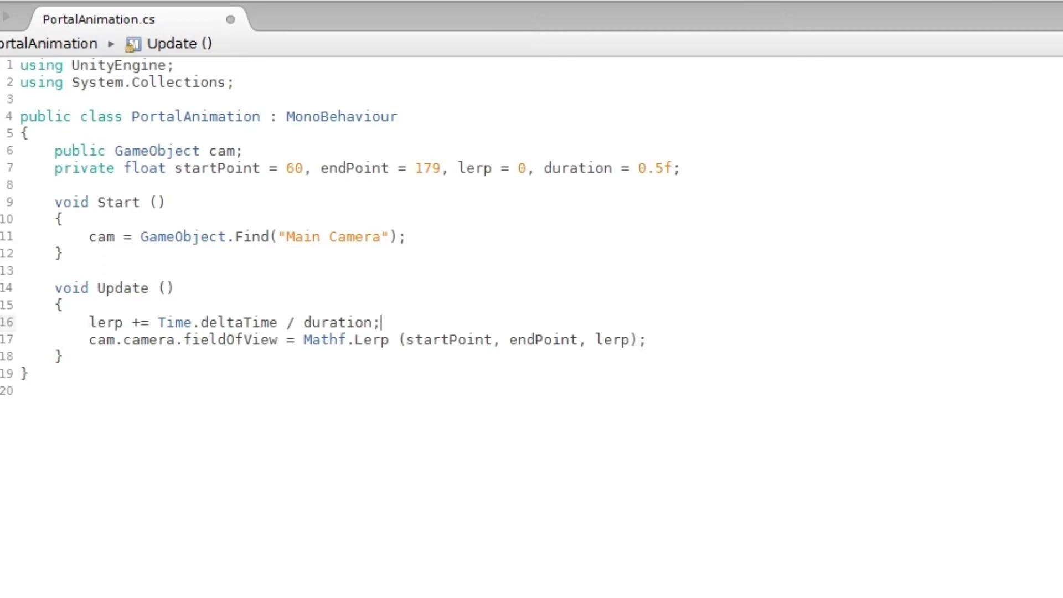
drag(379, 323, 86, 322)
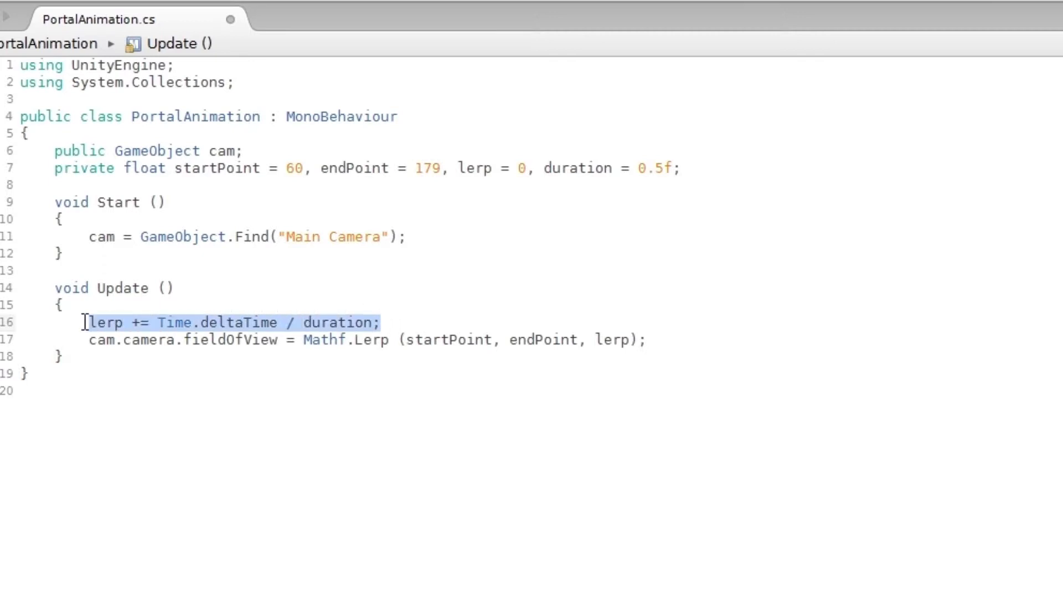
click(657, 338)
click(418, 320)
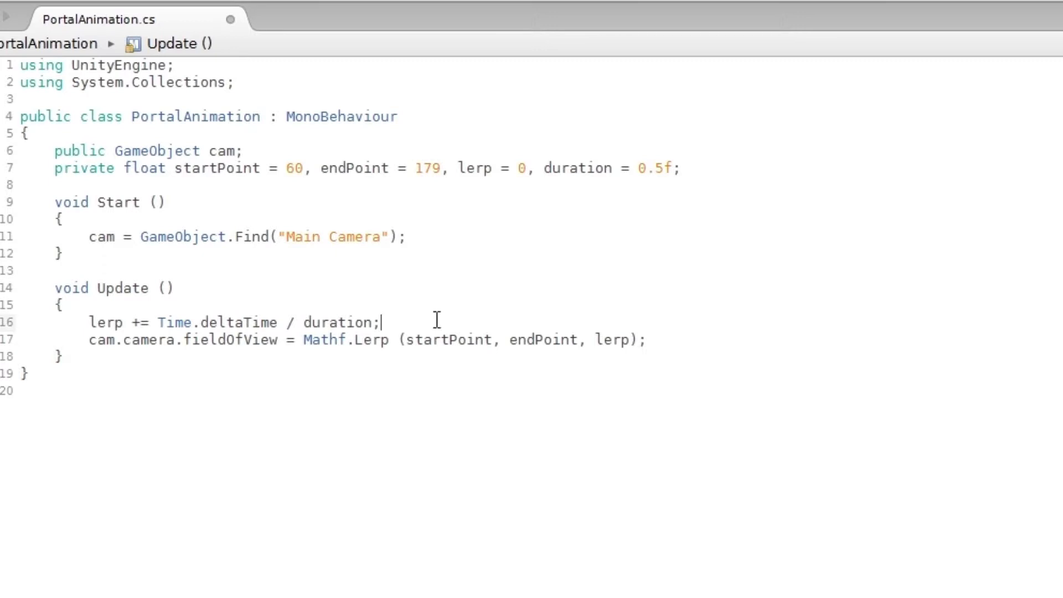
- Check the lerp increment against the field-of-view Mathf.Lerp line and save the script
click(662, 345)
drag(381, 322, 89, 322)
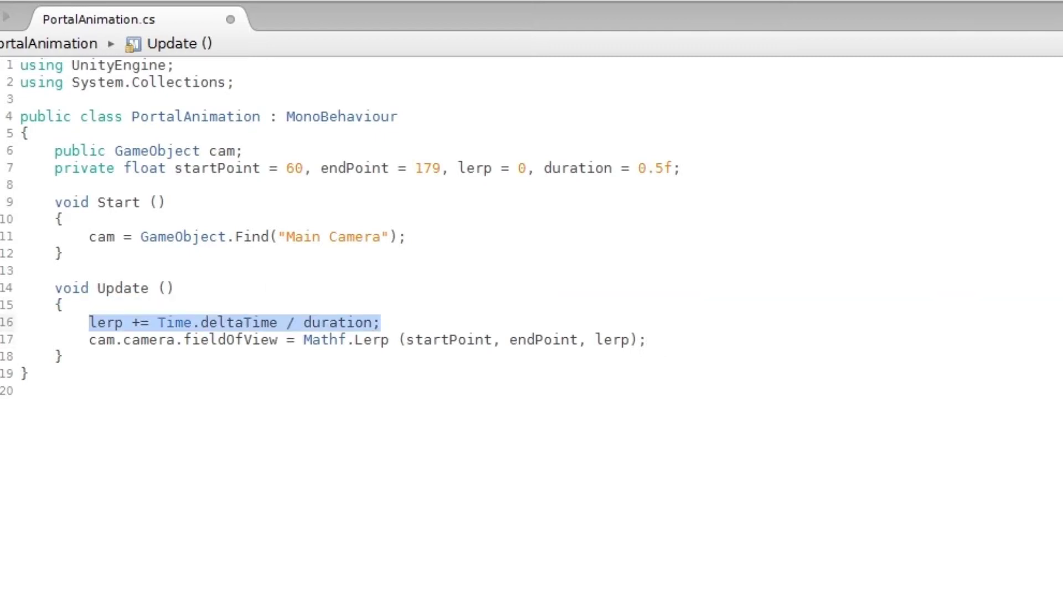
key(ctrl+s)
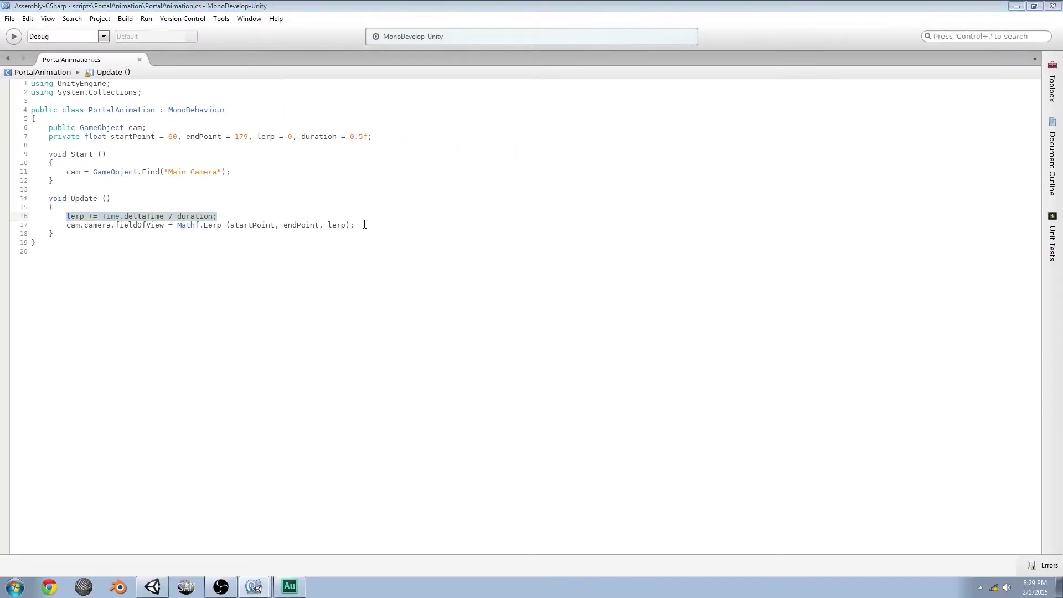
key(alt+Tab)
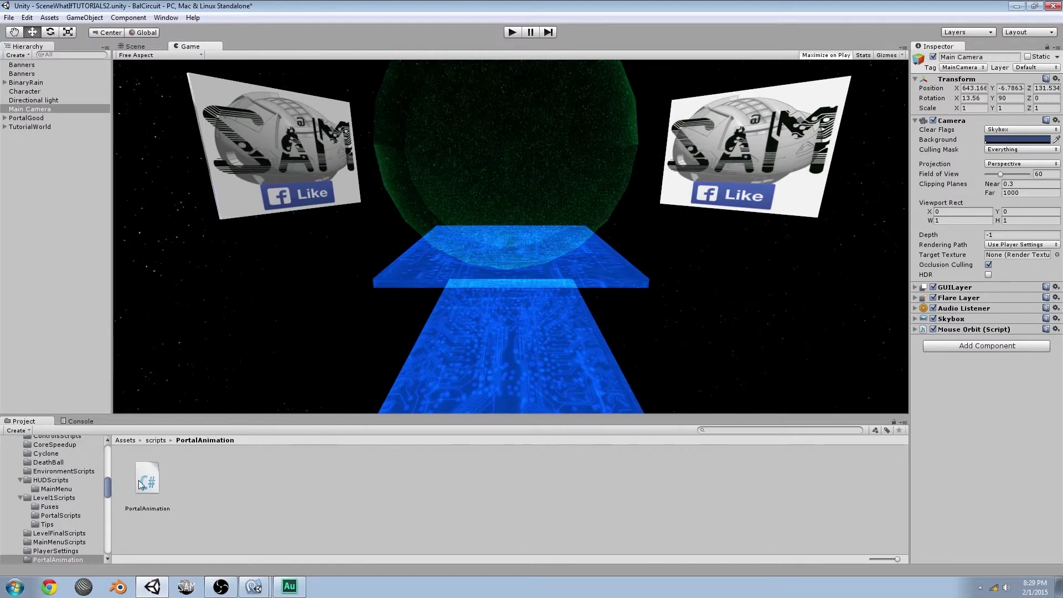
- Attach PortalAnimation.cs to the PortalGood object and open it for editing
click(150, 477)
click(491, 133)
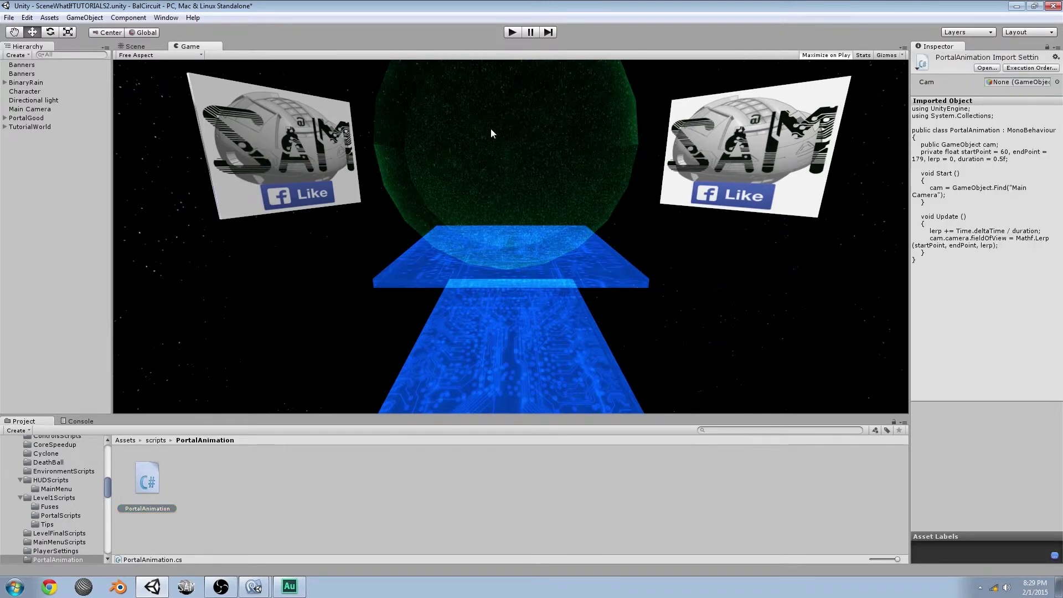
click(33, 119)
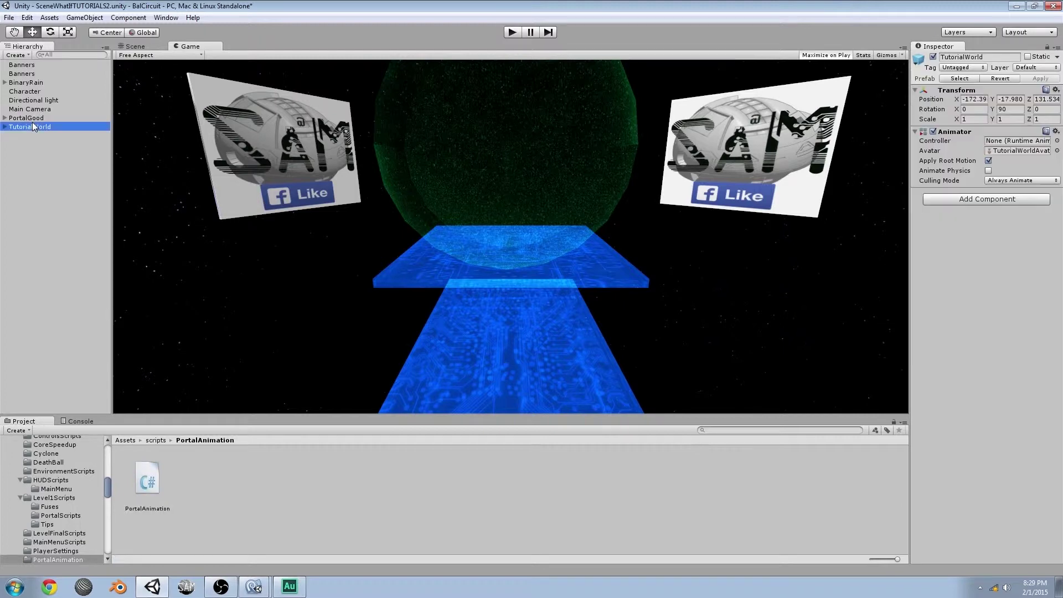
drag(144, 485, 979, 382)
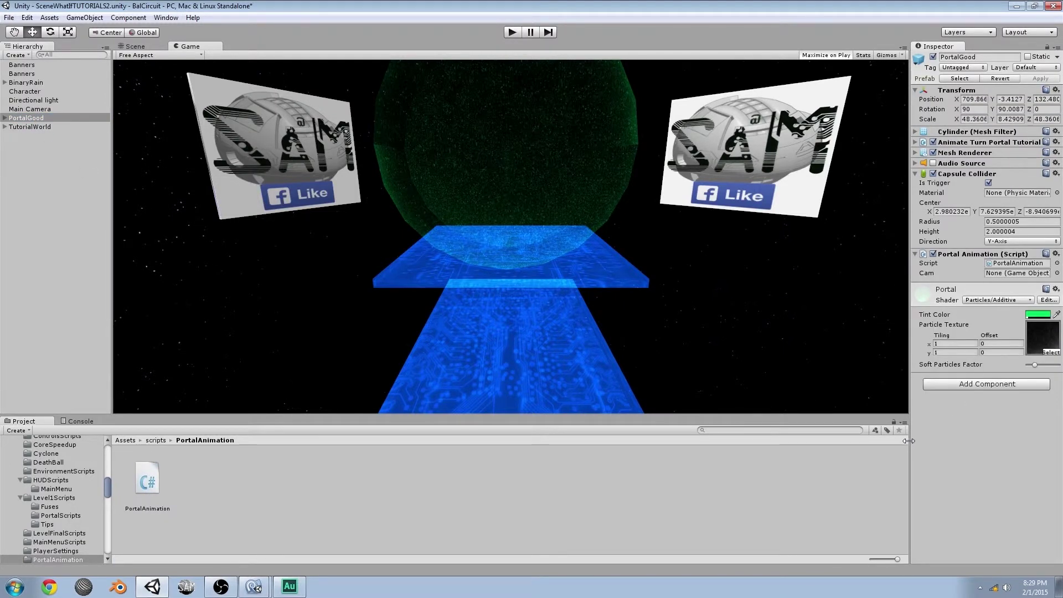
double_click(1012, 265)
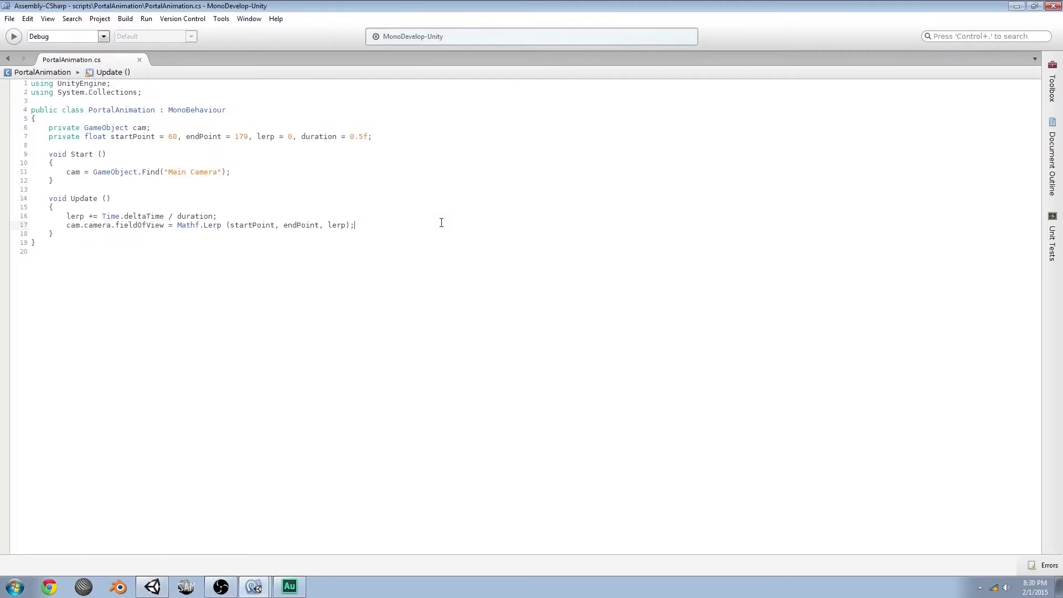
- Play-test the scene to see the star-streak camera warp, then stop it
key(alt+Tab)
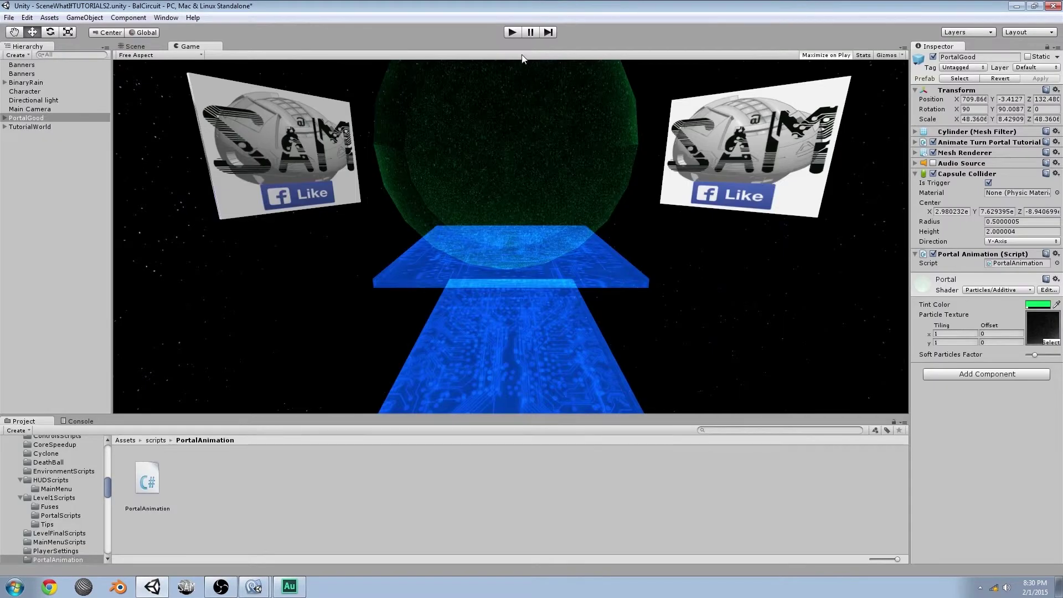
click(512, 32)
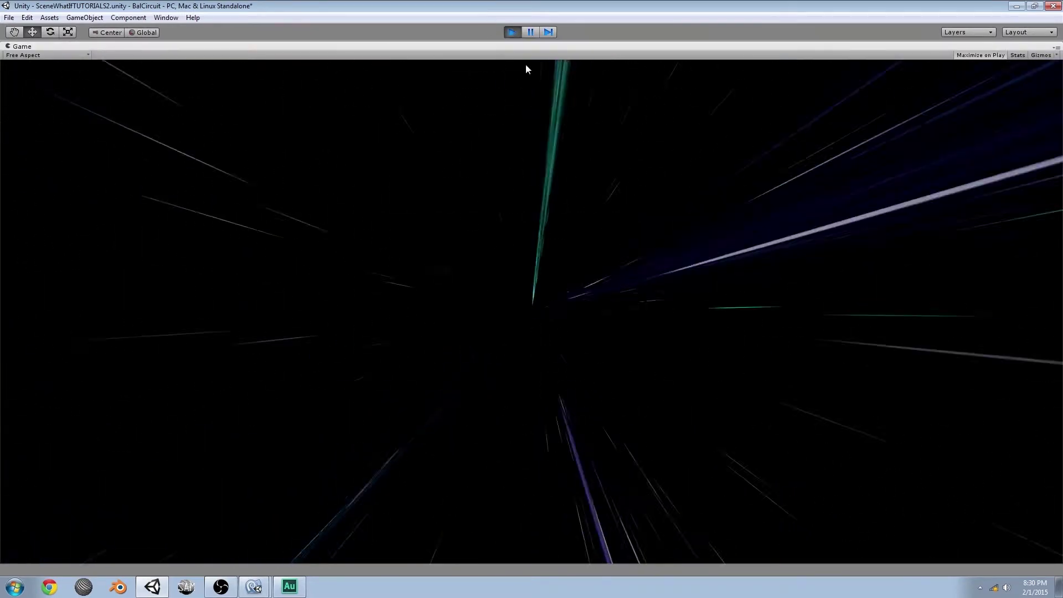
click(512, 32)
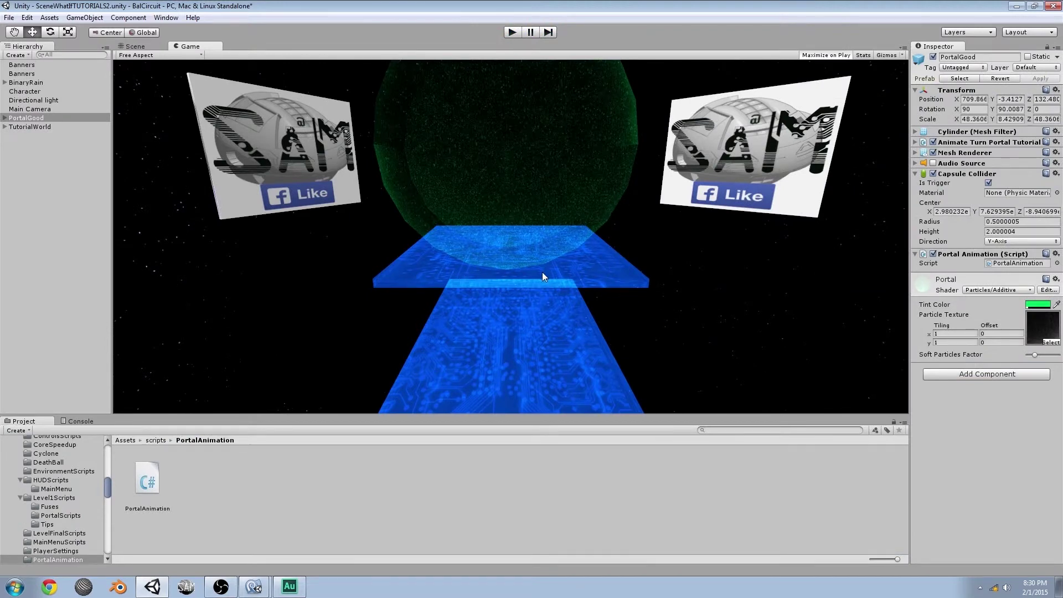
click(254, 587)
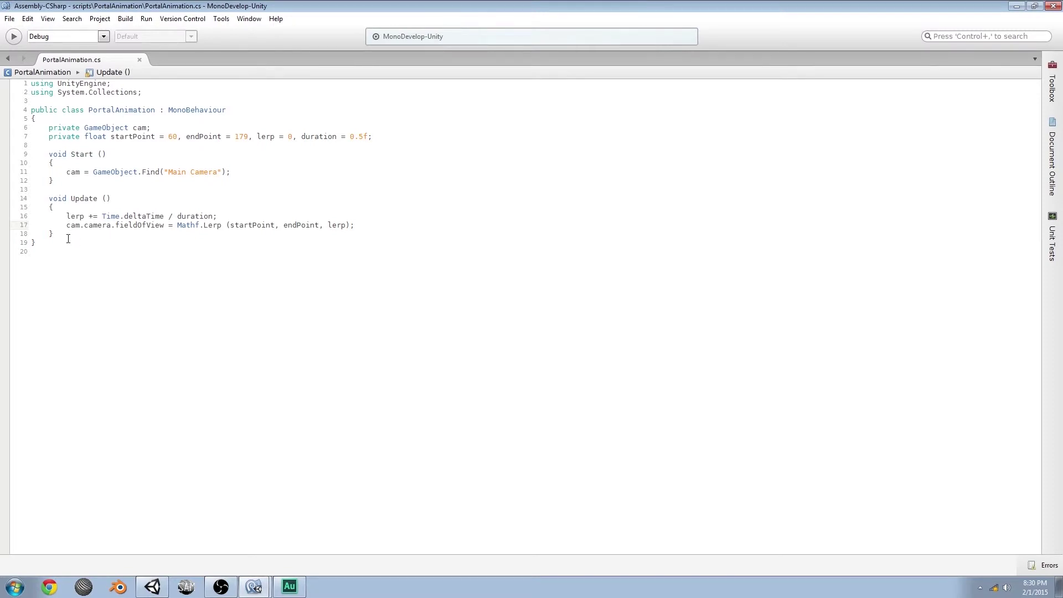
- Below Update, write the header 'public void OnTriggerEnter(Collider col)'
key(alt+Tab)
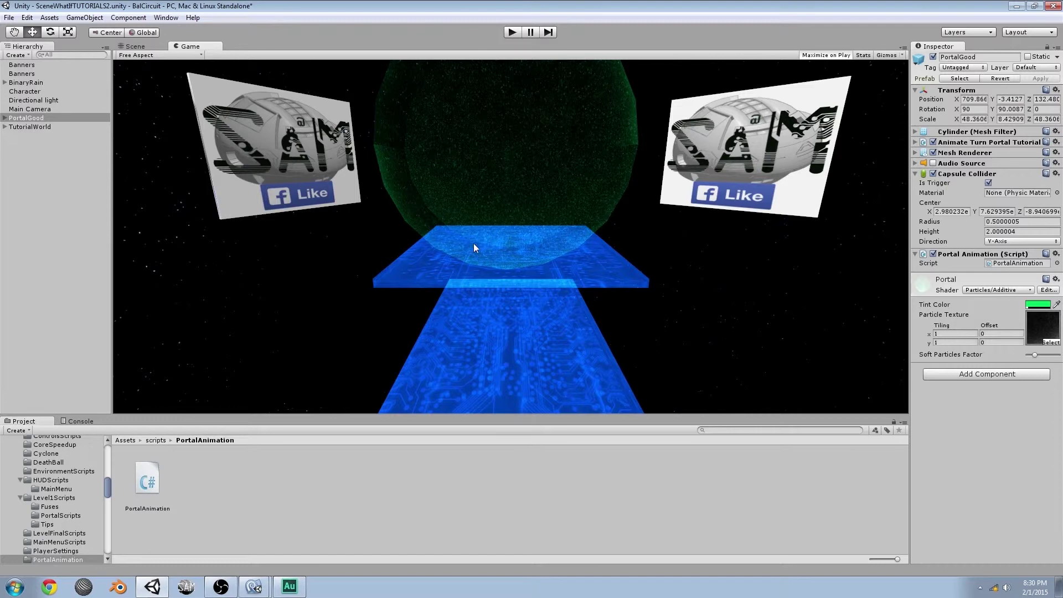
key(alt+Tab)
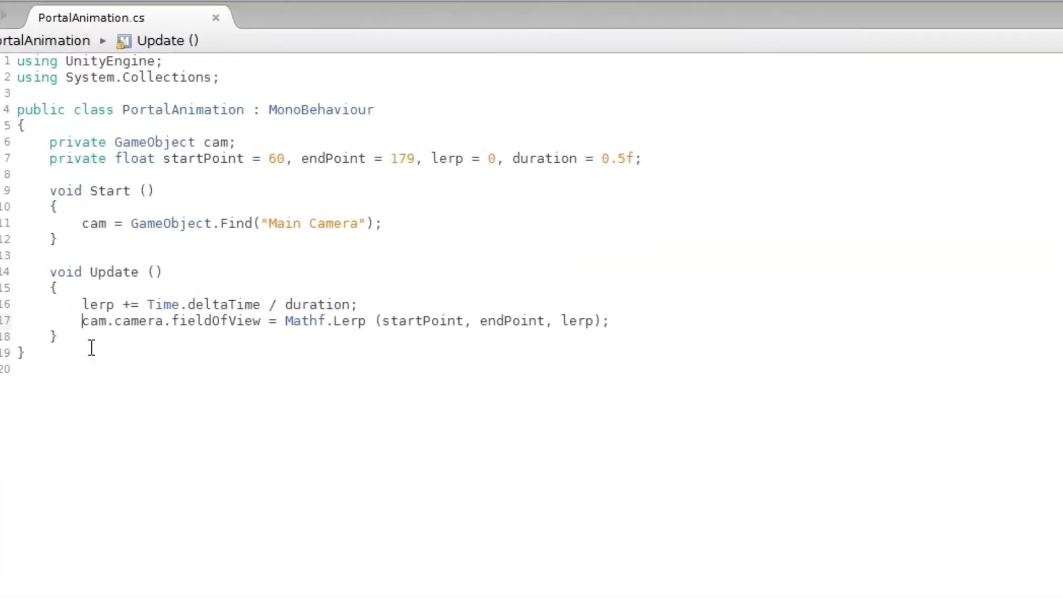
click(84, 237)
key(Return)
key(Return)
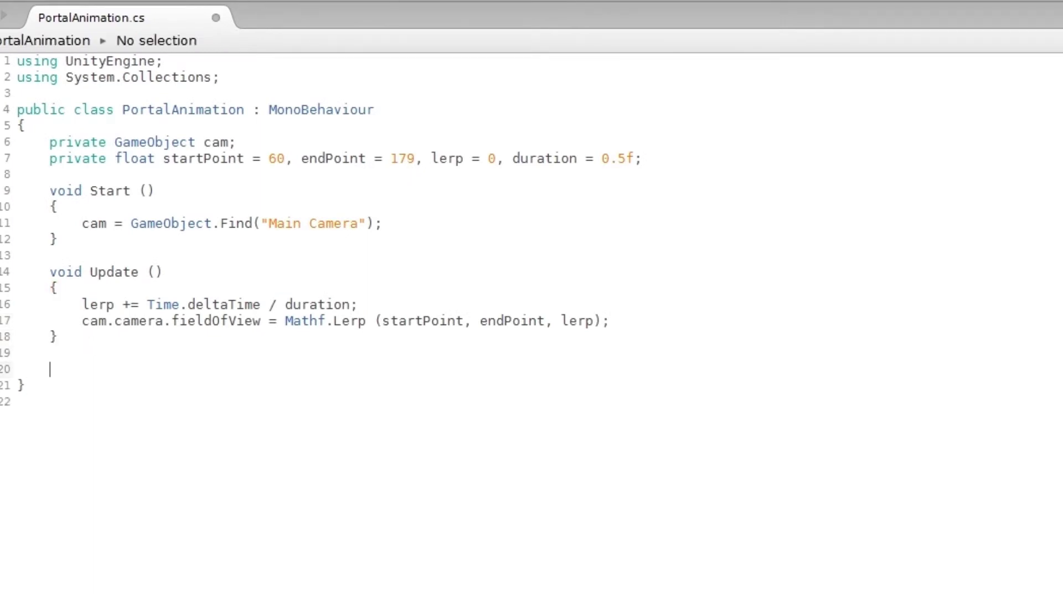
text(public void )
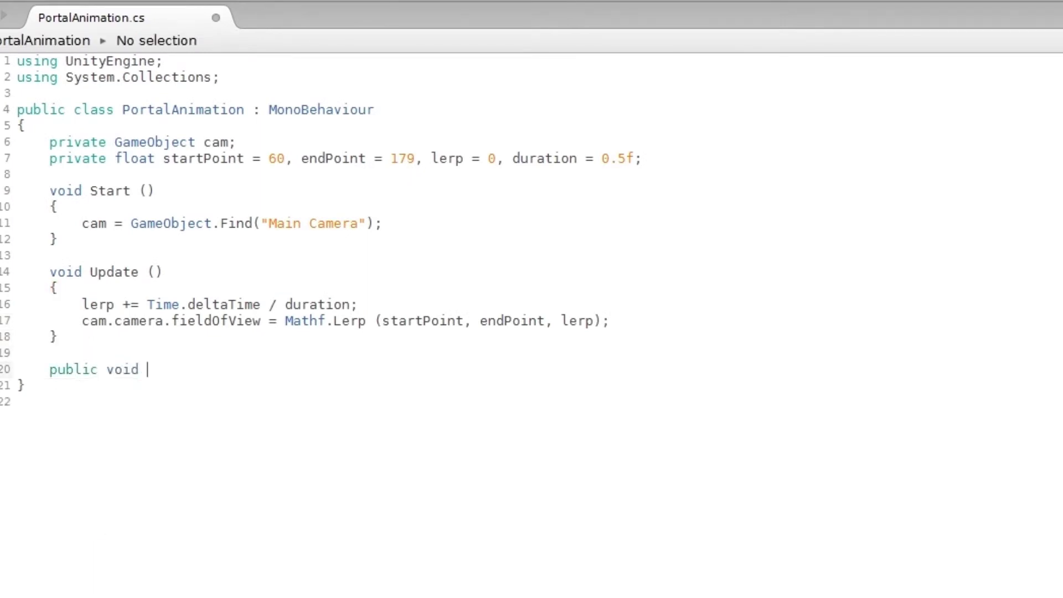
text(OnTrigger)
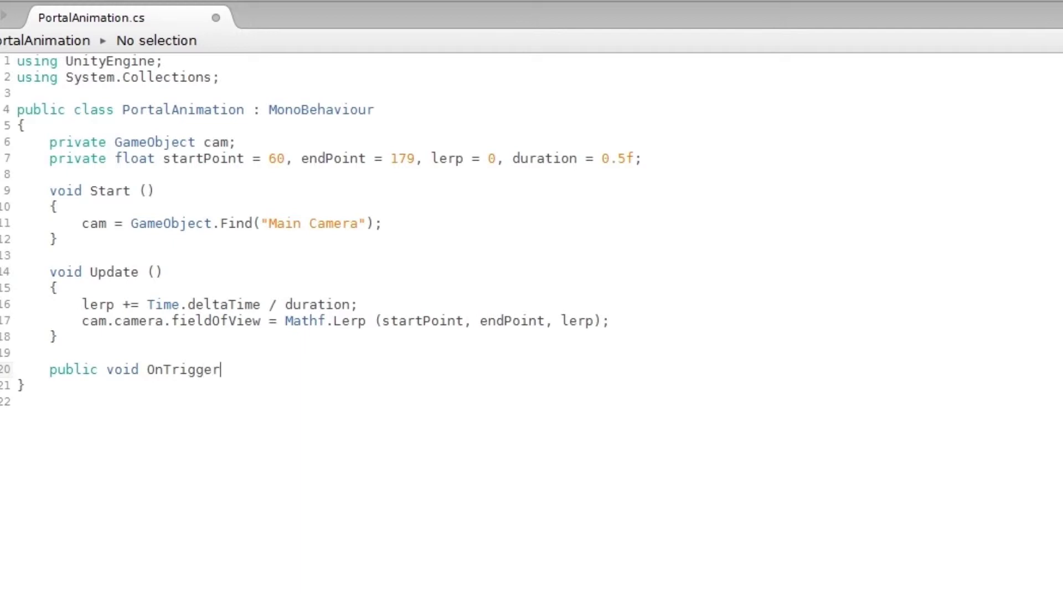
text(Enter)
text(())
key(Left)
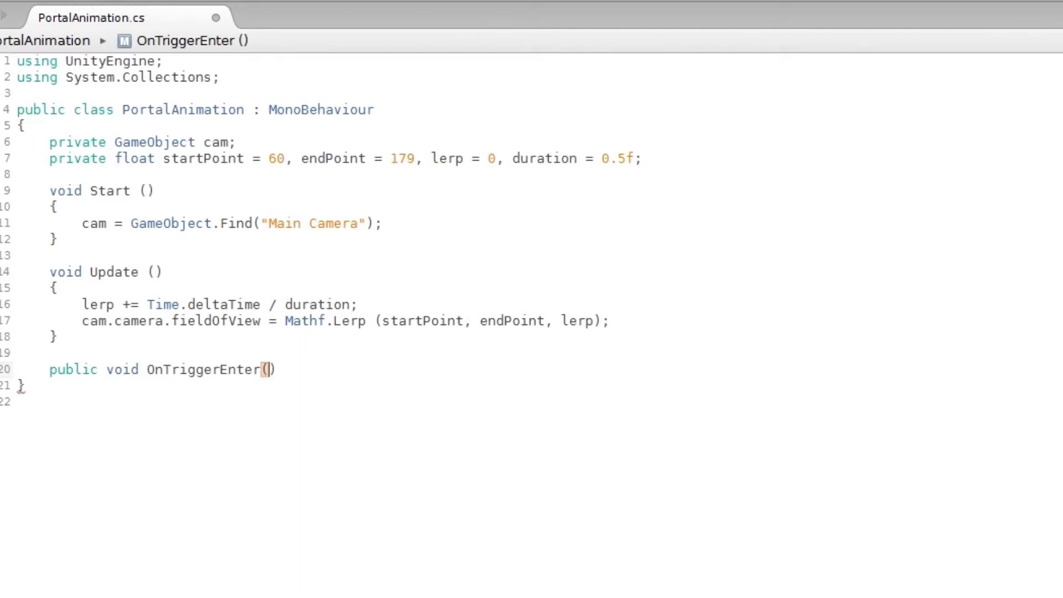
text(Collider col)
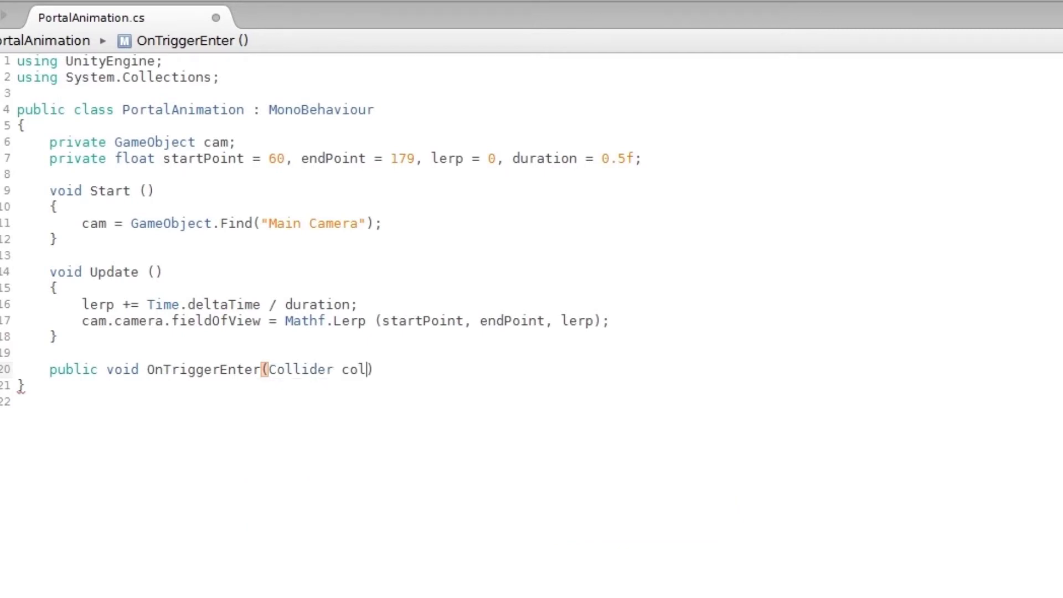
key(End)
key(Return)
text({)
- Give OnTriggerEnter its braces and an indented empty body line
key(Return)
text(})
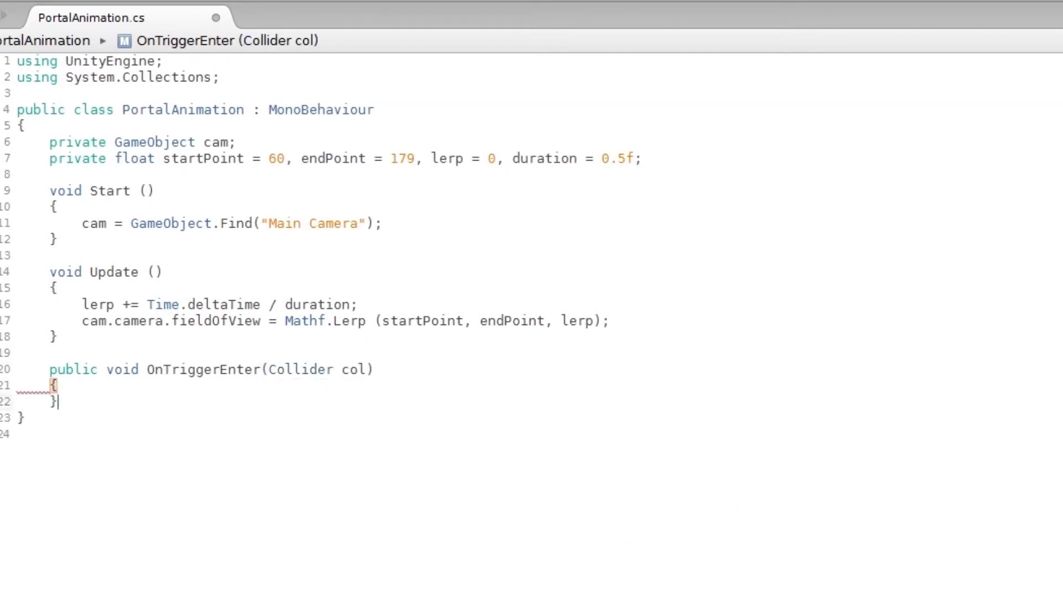
key(Up)
key(Up)
key(ctrl+Right)
key(ctrl+Right)
key(ctrl+Right)
key(ctrl+Right)
key(ctrl+Right)
key(ctrl+shift+Left)
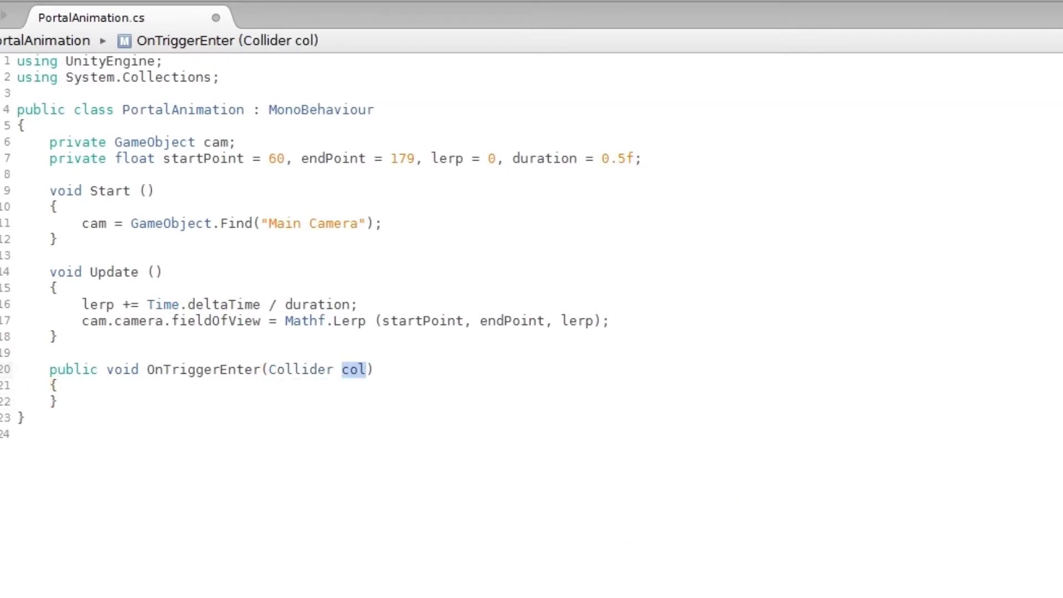
key(Down)
key(Return)
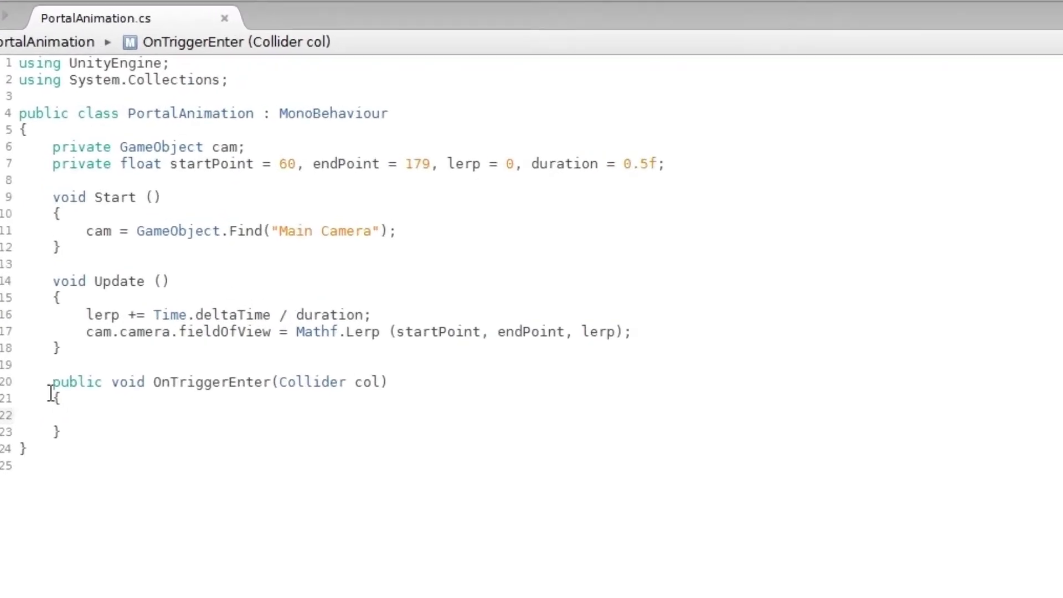
- Inside OnTriggerEnter, write the condition if (col.gameObject.name.Equals("Character"))
drag(52, 382, 74, 441)
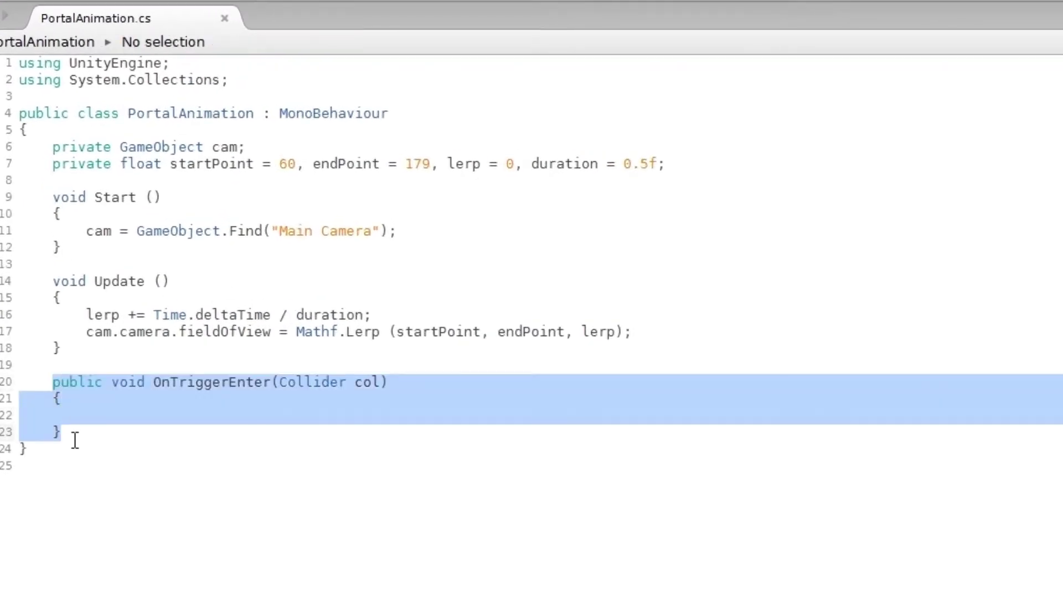
click(104, 415)
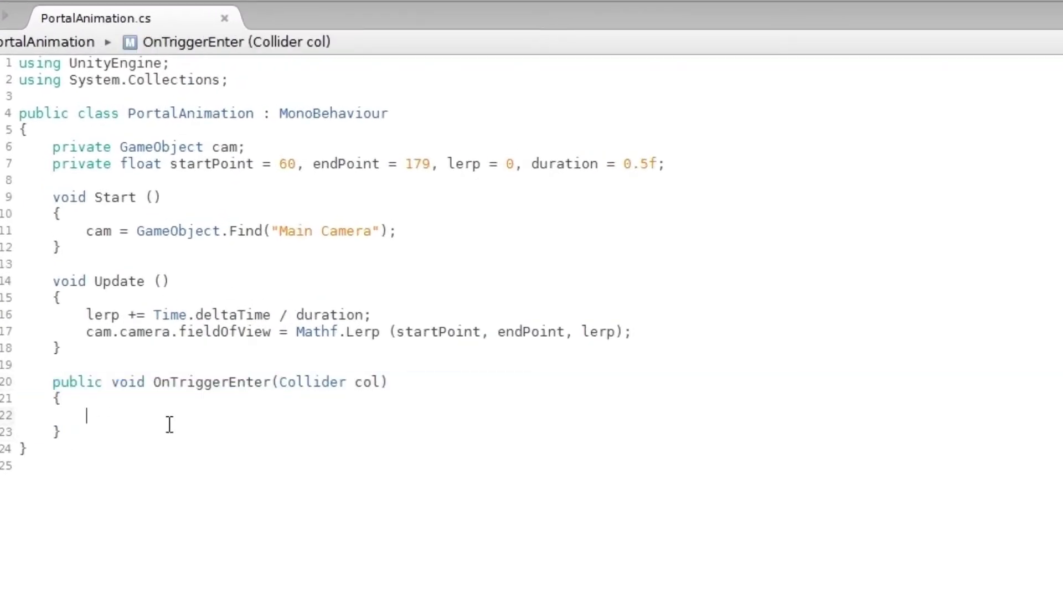
text(if ())
text(col.g)
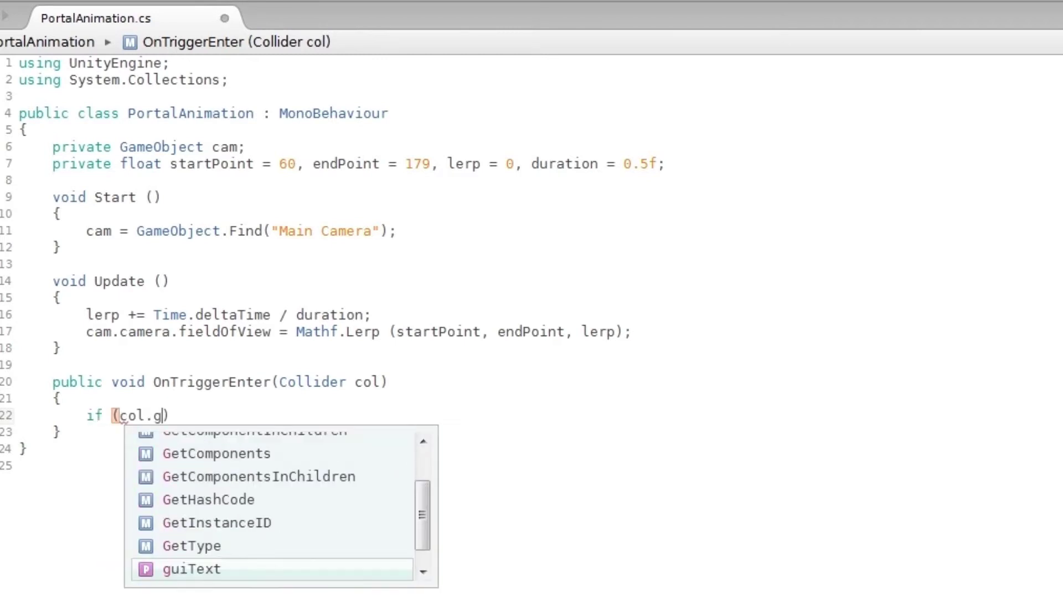
text(ame)
key(Return)
text(.name)
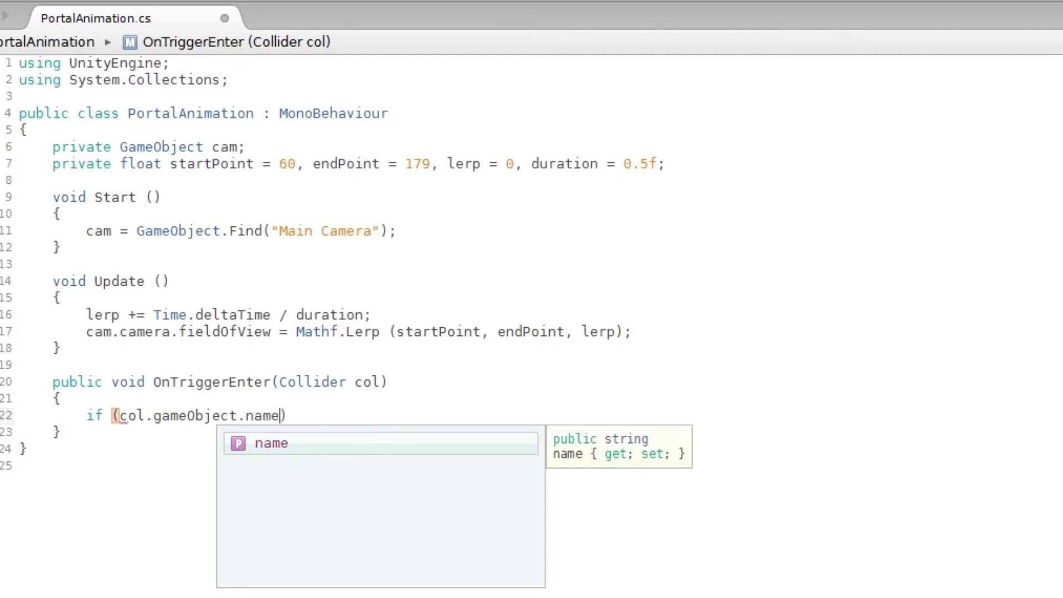
text(.e)
key(Return)
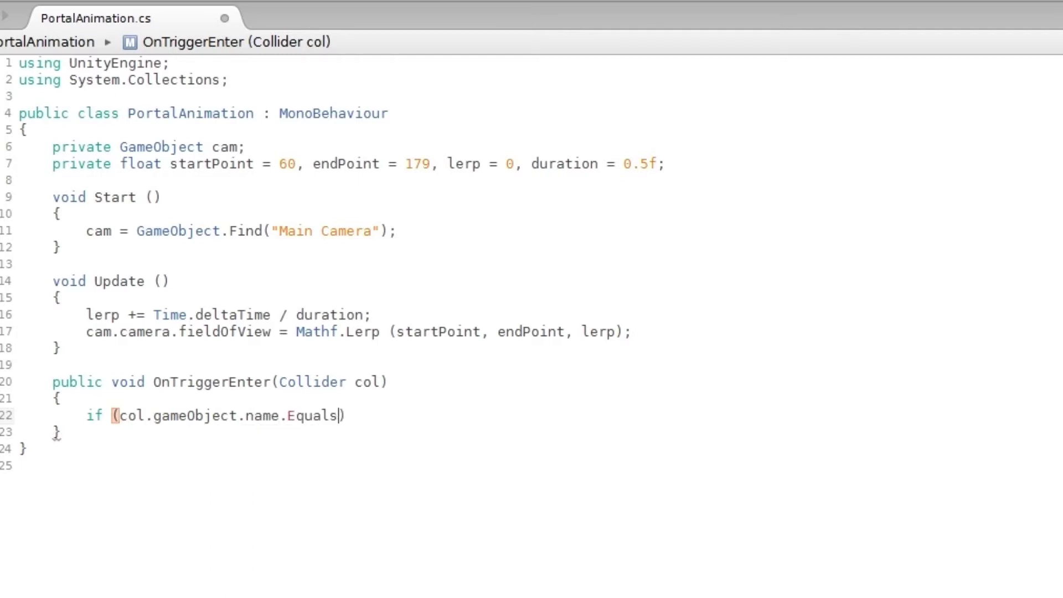
text(())
key(Left)
text("Character)
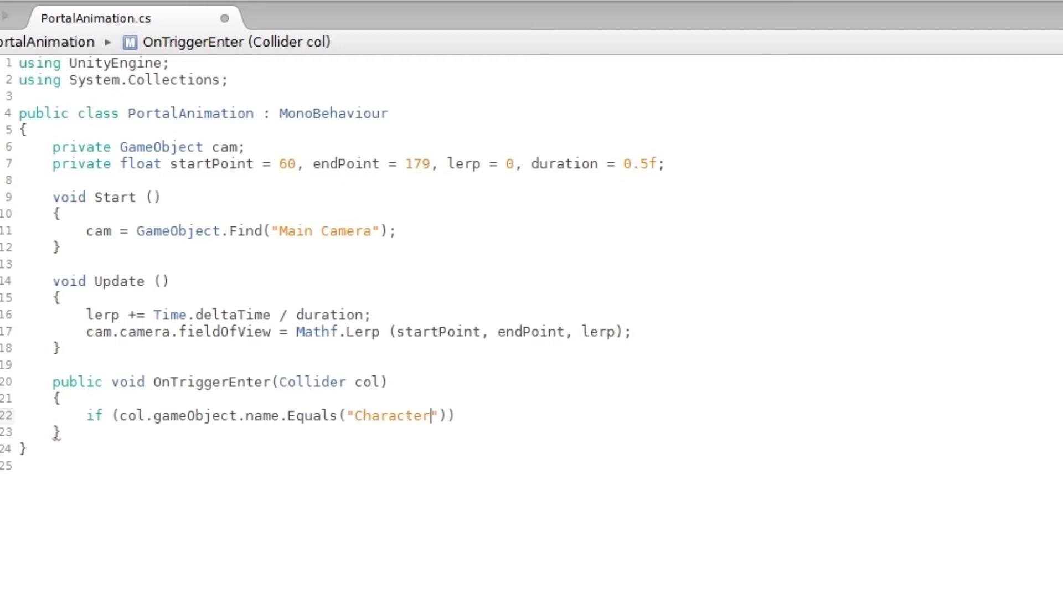
key(Right)
key(Right)
key(Right)
- Add braces with an empty line for the Character if block, reviewing col and Character
key(Return)
text({)
key(Return)
text(})
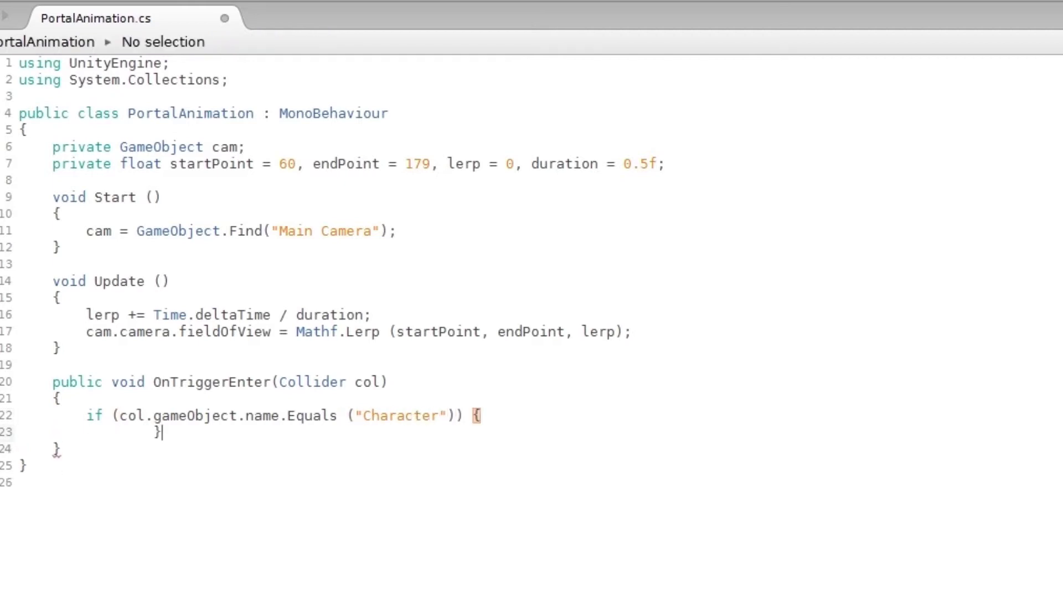
key(Left)
key(Return)
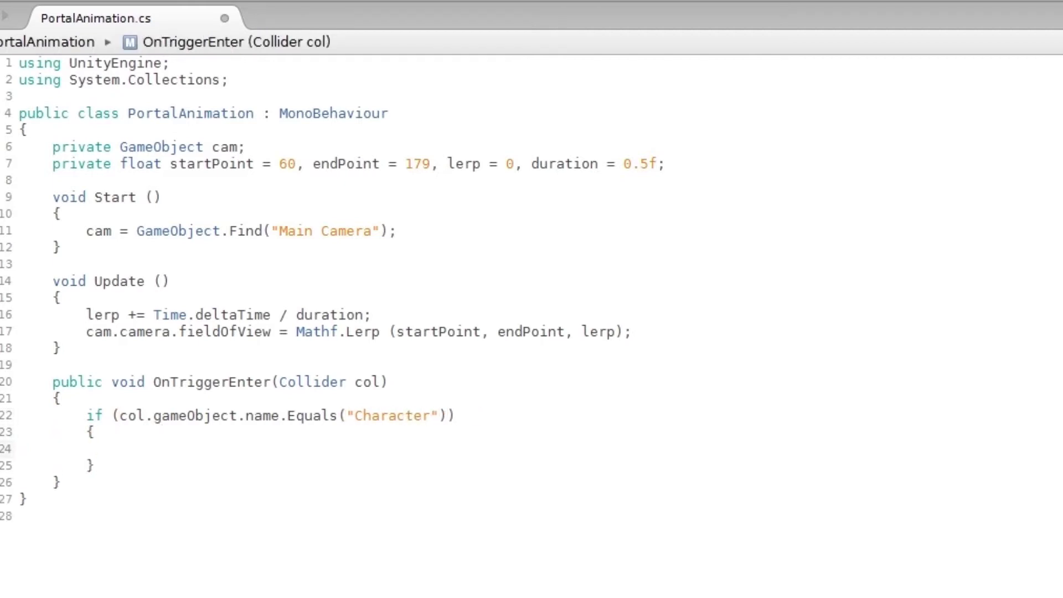
double_click(133, 420)
double_click(400, 420)
click(144, 452)
- Declare 'private bool insidePortal = false;' and set insidePortal = true inside the Character check
click(688, 168)
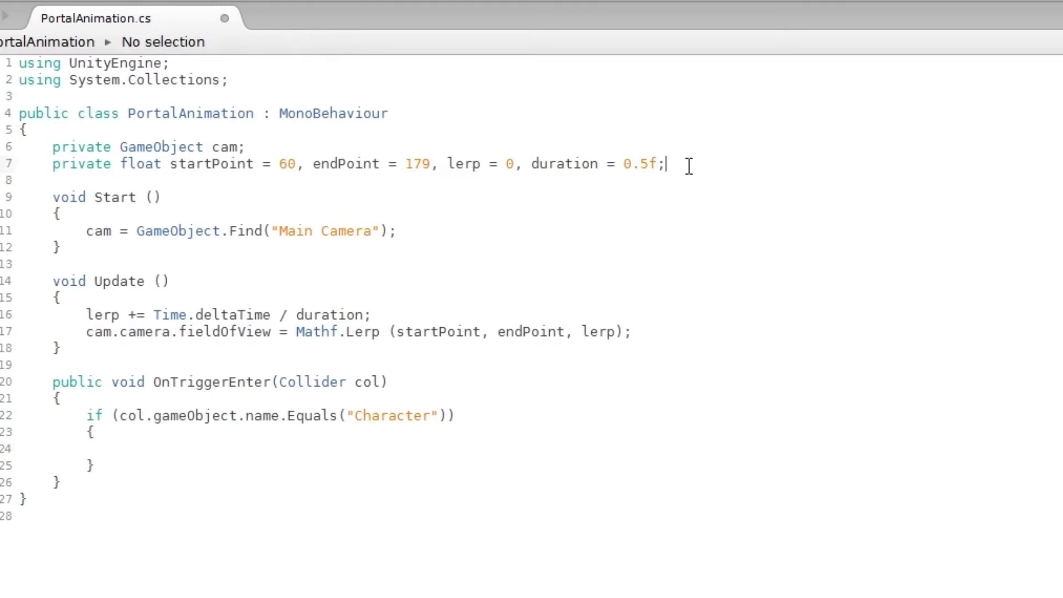
key(Return)
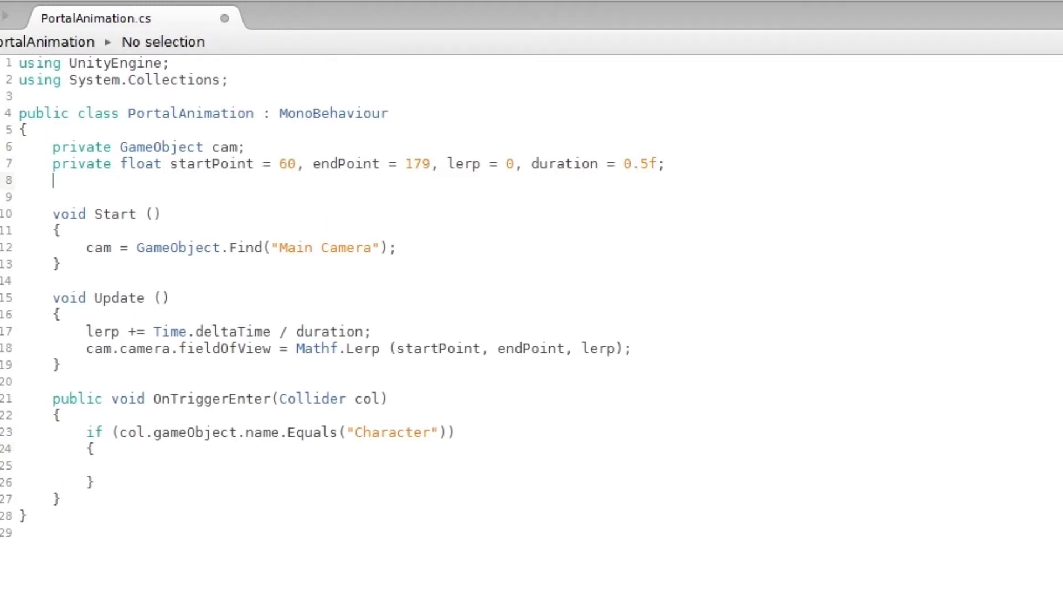
text(private )
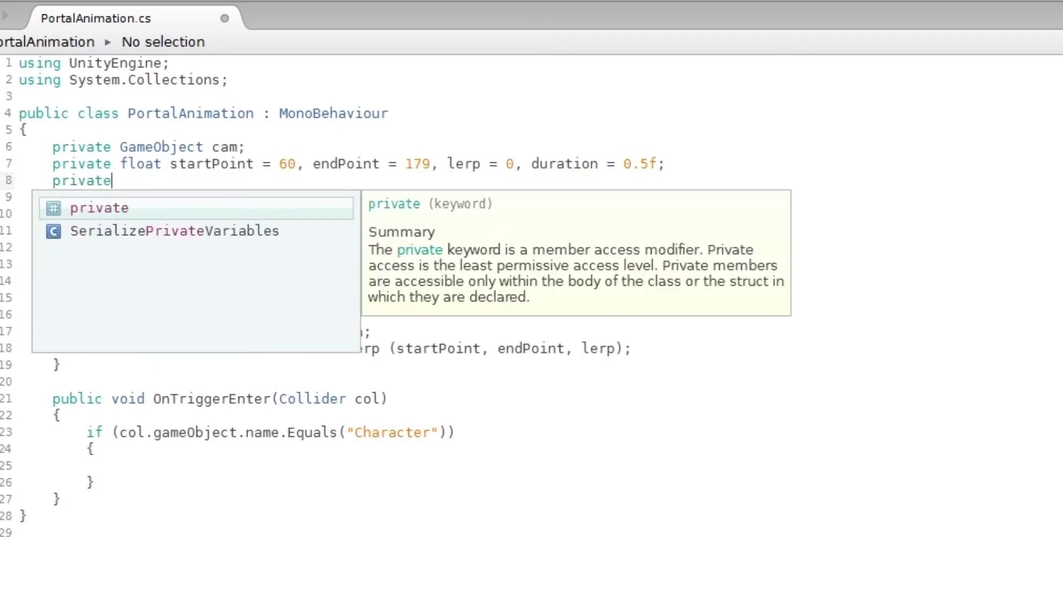
text(bool ins)
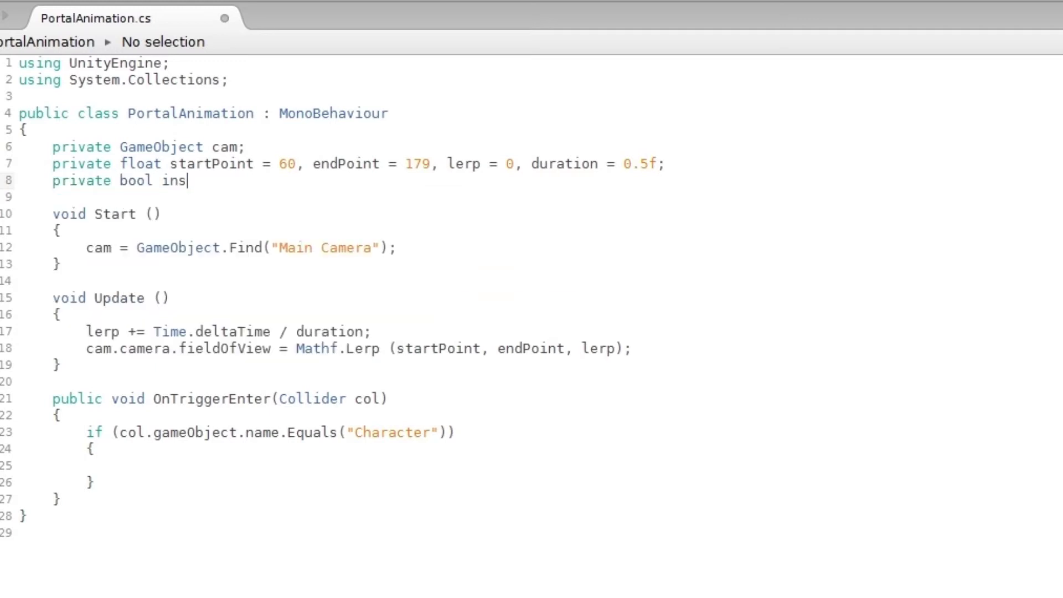
text(idePor)
text(tal = fal)
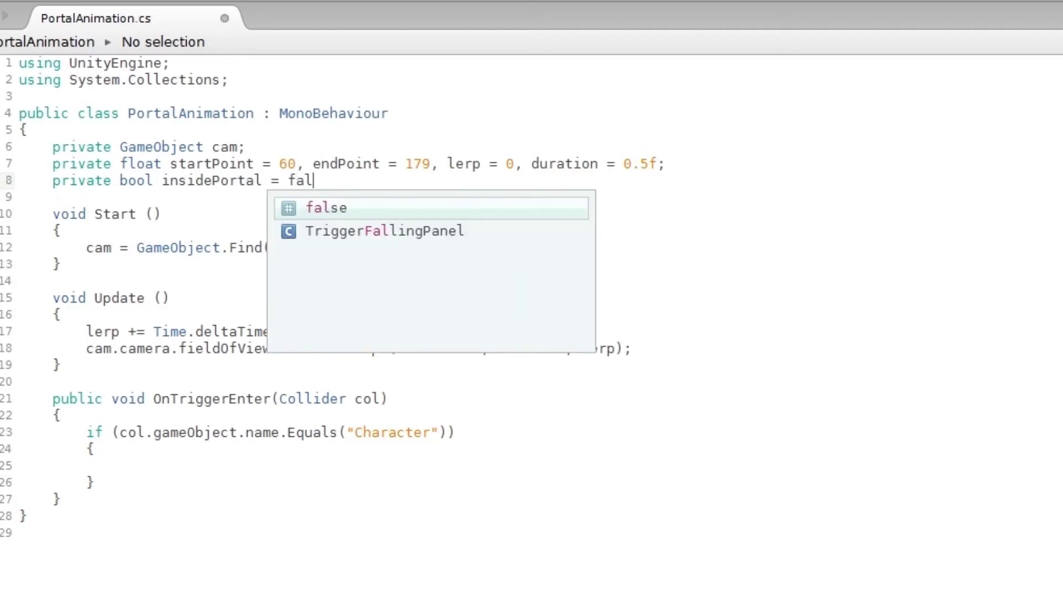
text(se;)
click(120, 465)
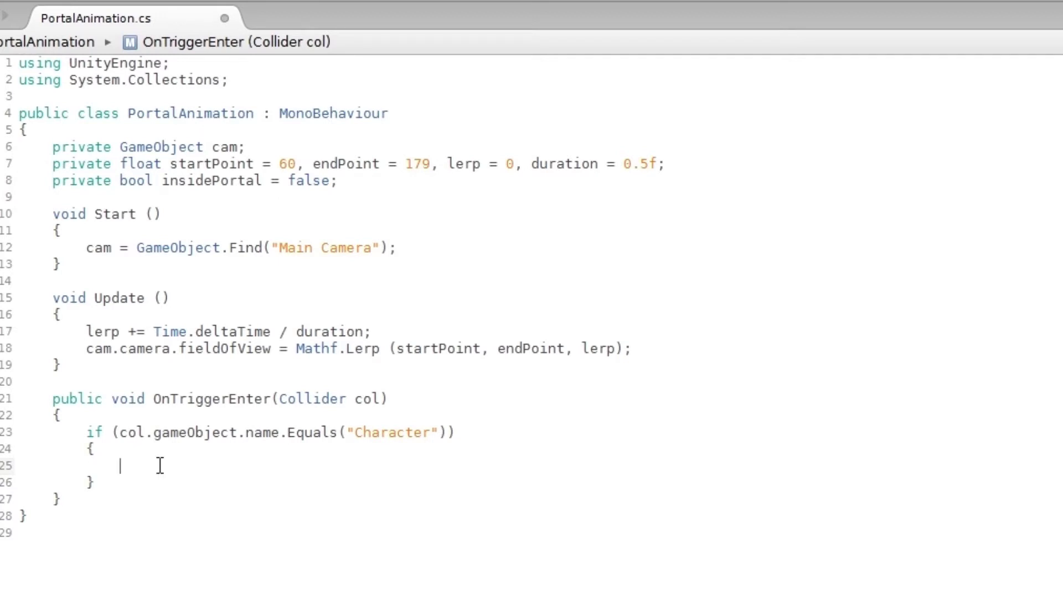
text(insidePortal = )
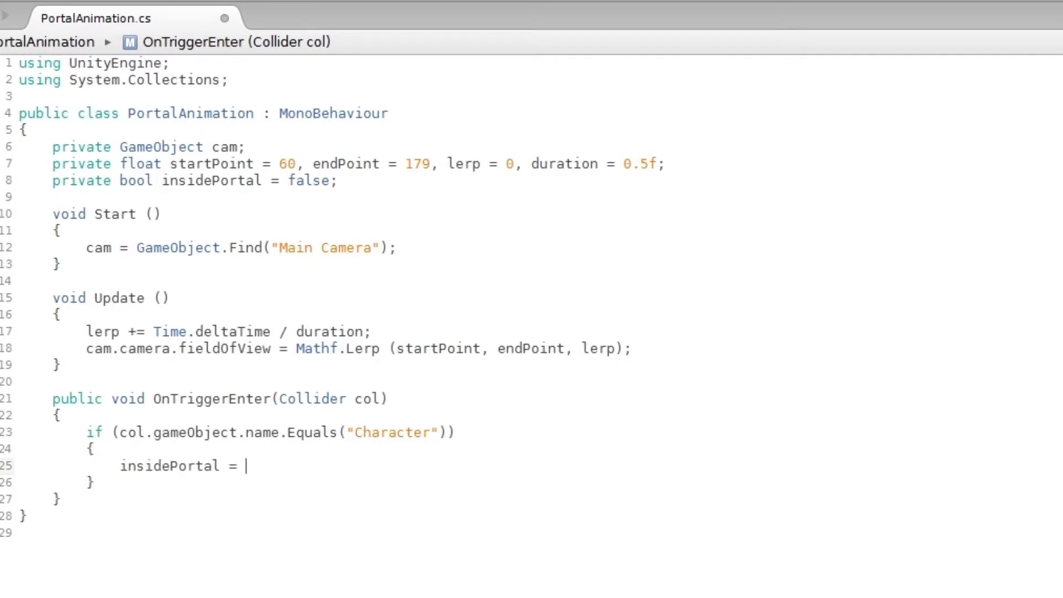
text(true;)
- Wrap Update's lerp and field-of-view lines in if (insidePortal) { }, reformat, and save
click(155, 317)
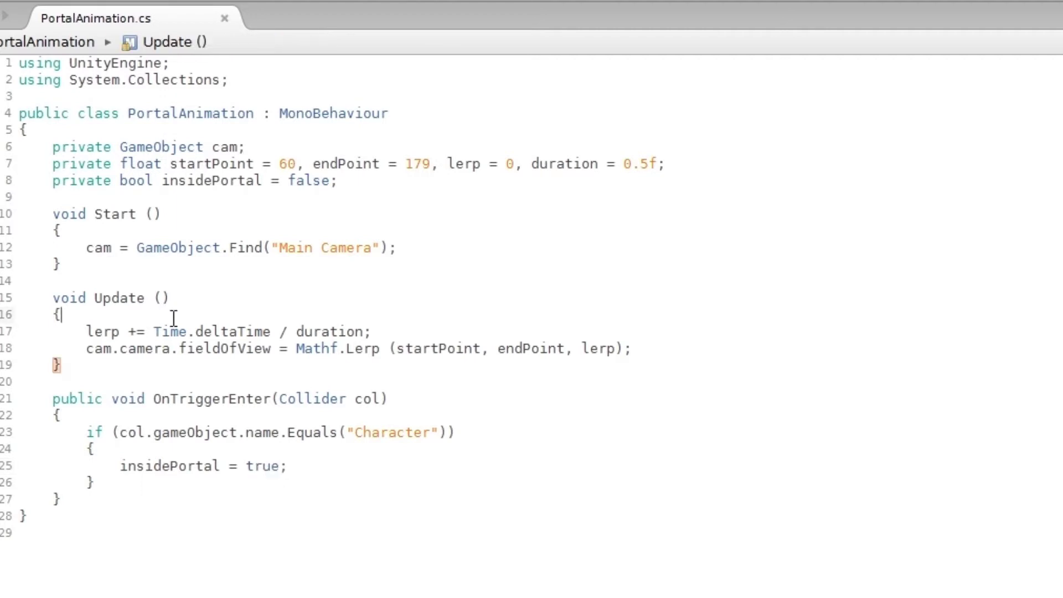
key(Return)
text(if )
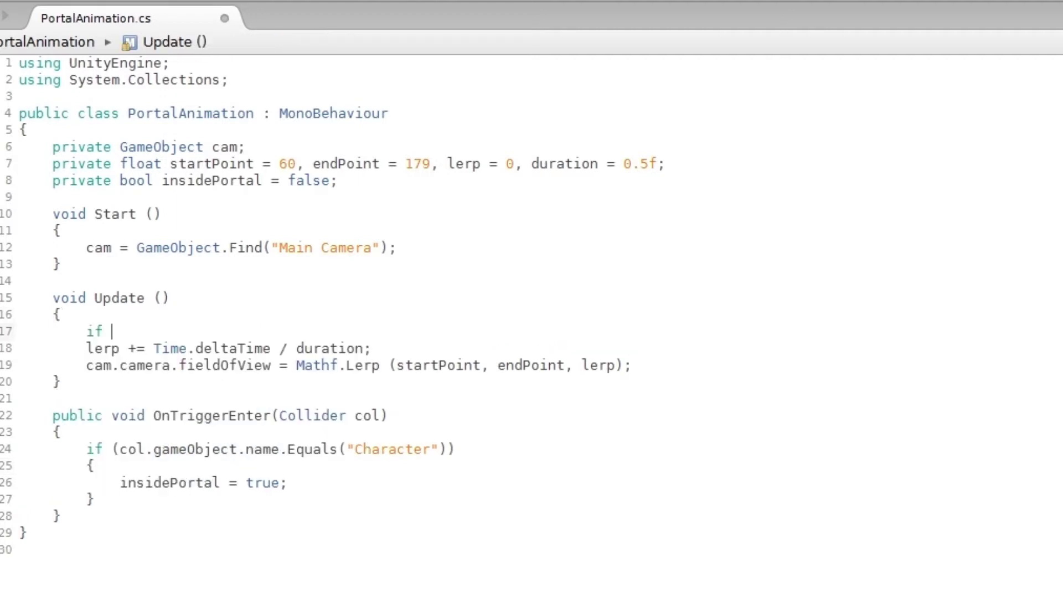
text((insidePortal))
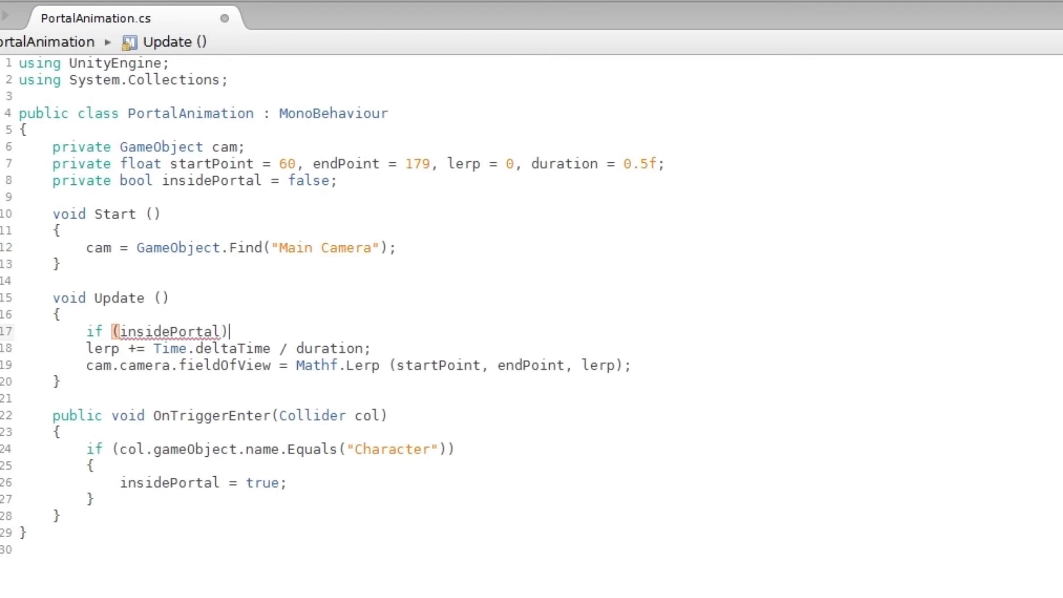
key(Return)
text({)
key(Down)
key(Home)
key(shift+Down)
key(Tab)
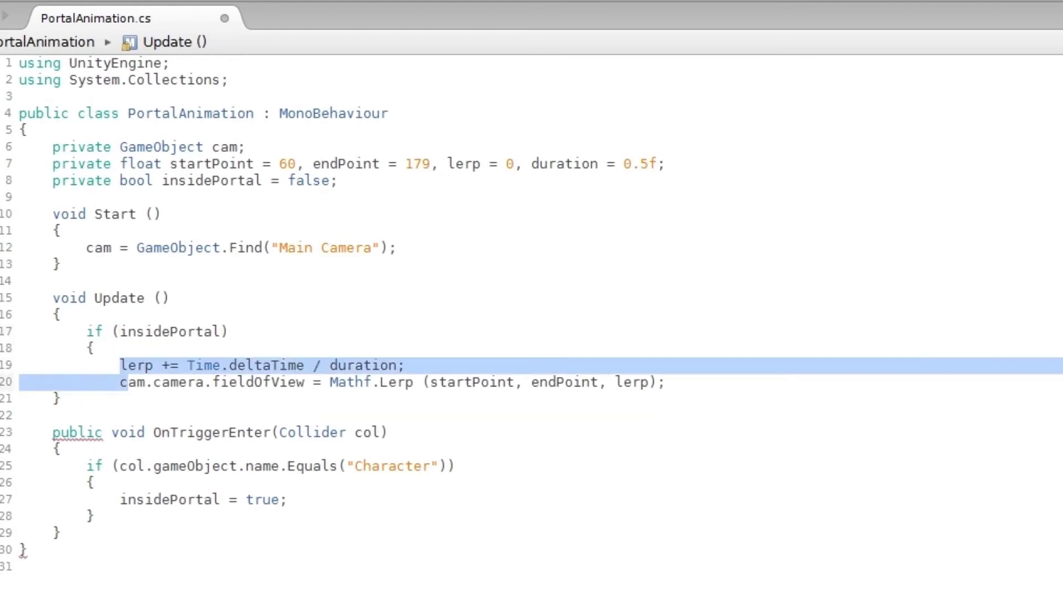
key(End)
key(Return)
text(})
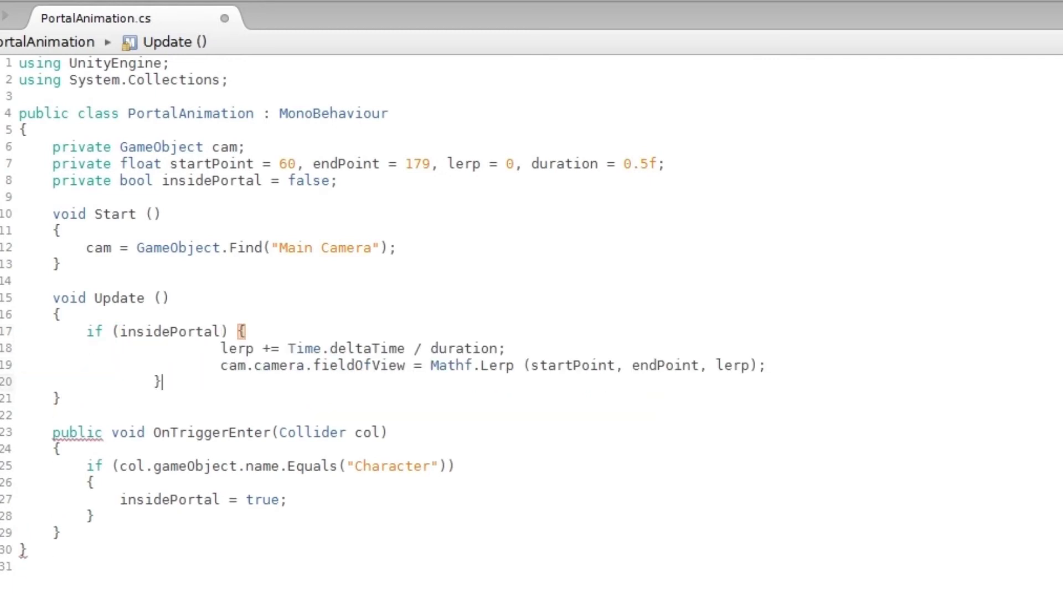
key(ctrl+i)
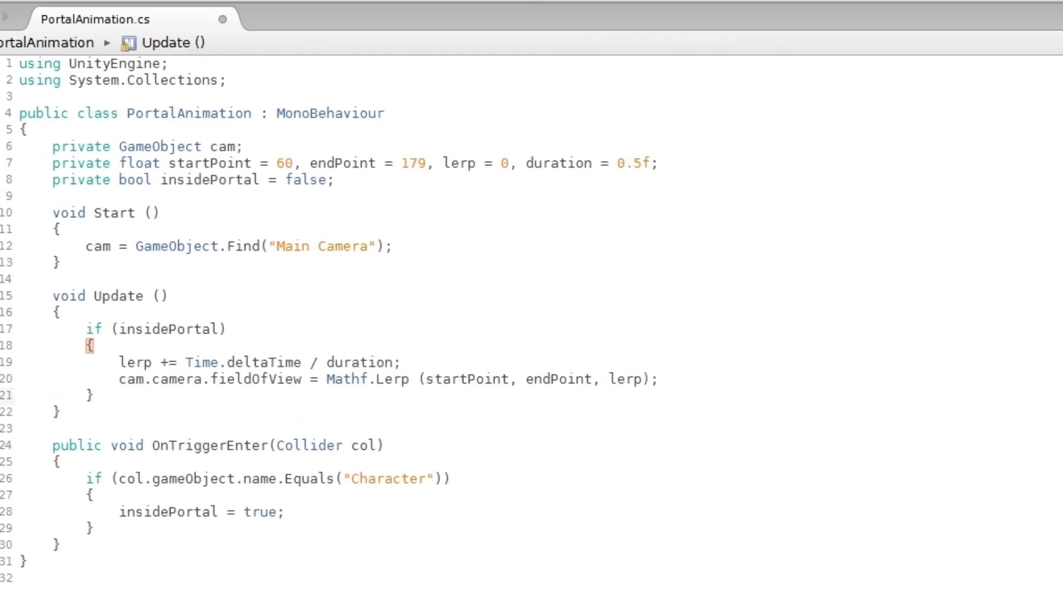
key(ctrl+s)
- Play-test the portal warp, stop the game, and expand PortalGood's Audio Source settings
key(alt+Tab)
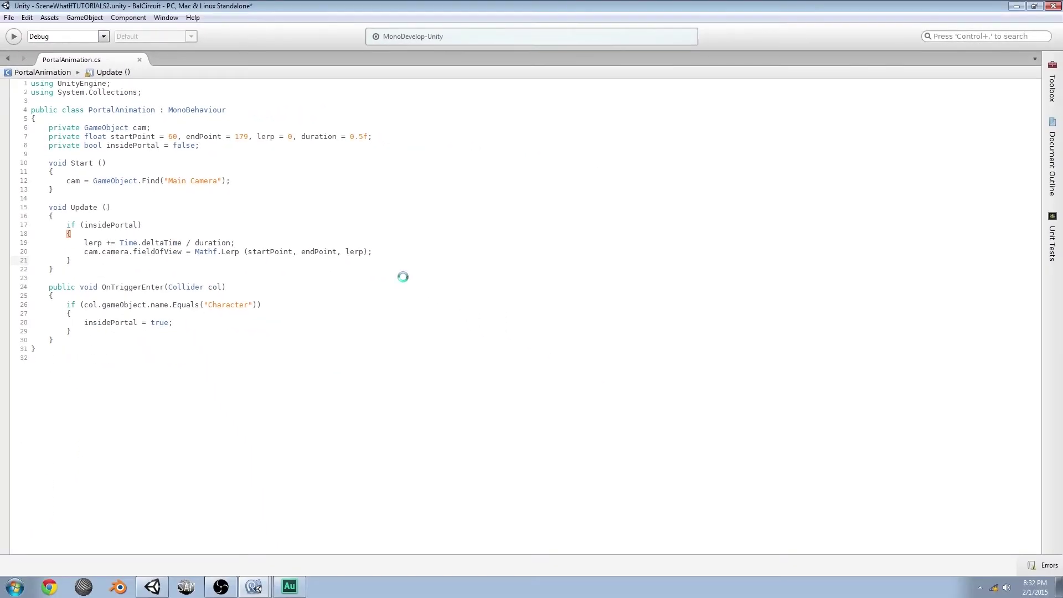
click(511, 32)
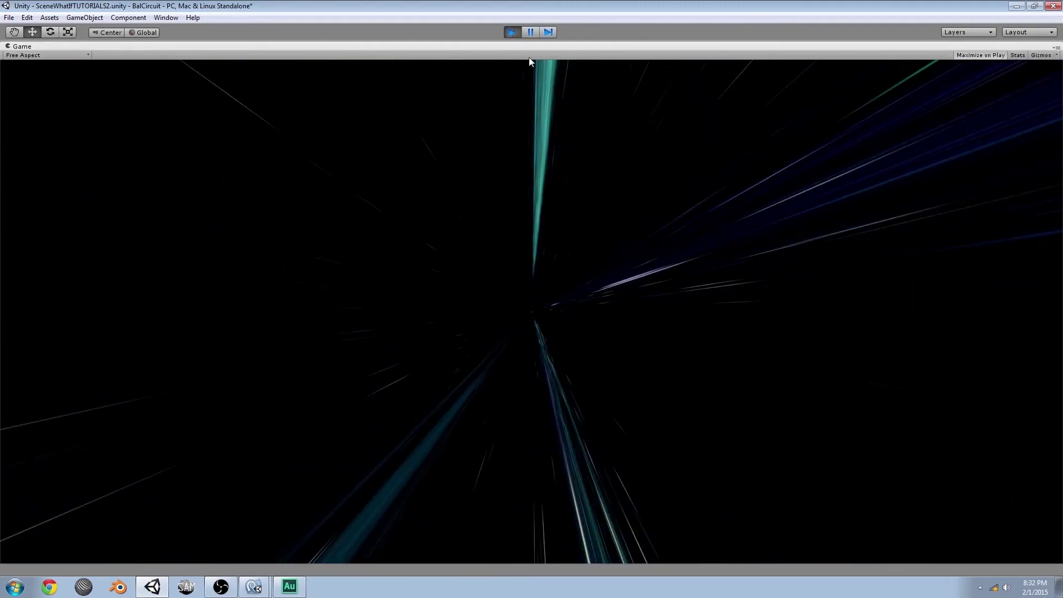
click(510, 33)
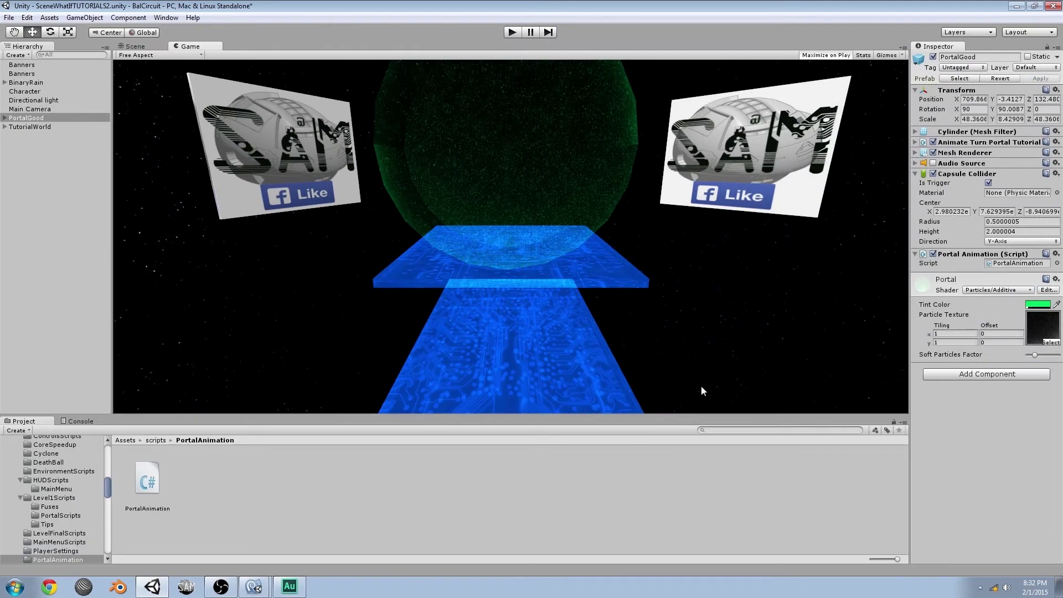
click(915, 163)
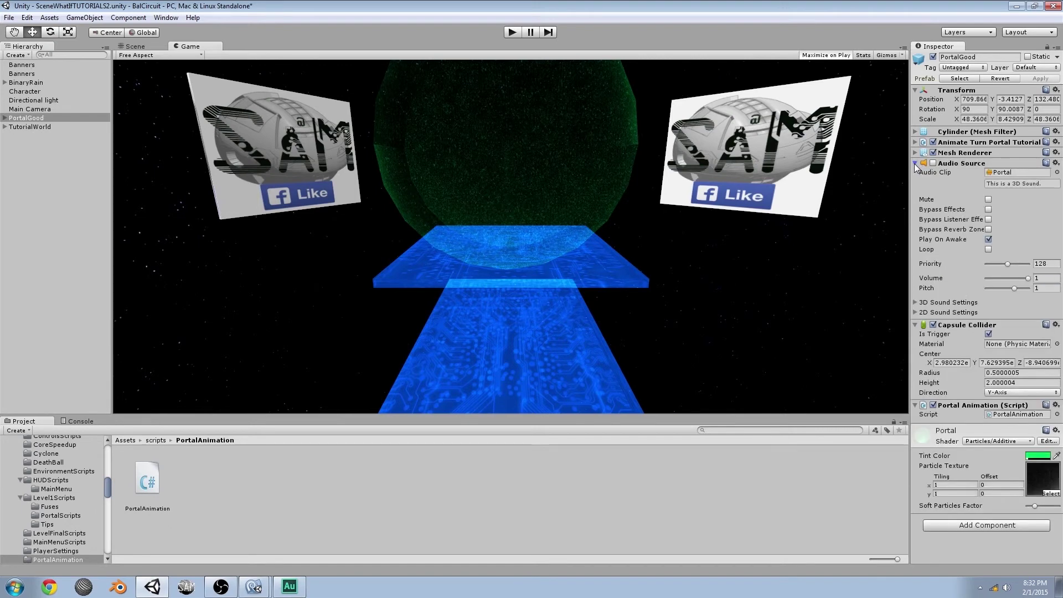
- Locate the Portal clip and enable PortalGood's Audio Source component
click(1008, 173)
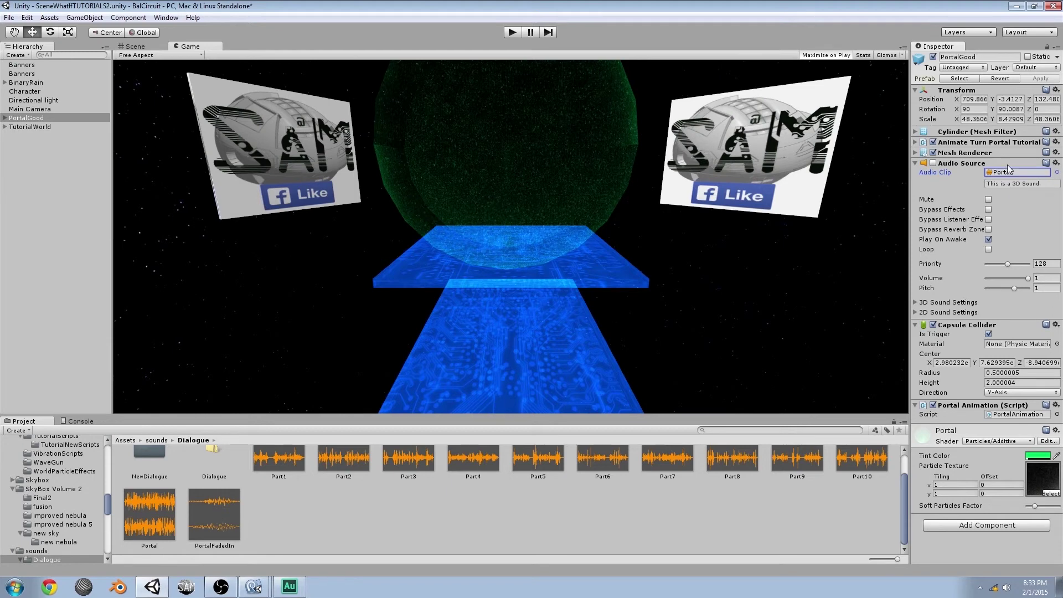
click(932, 162)
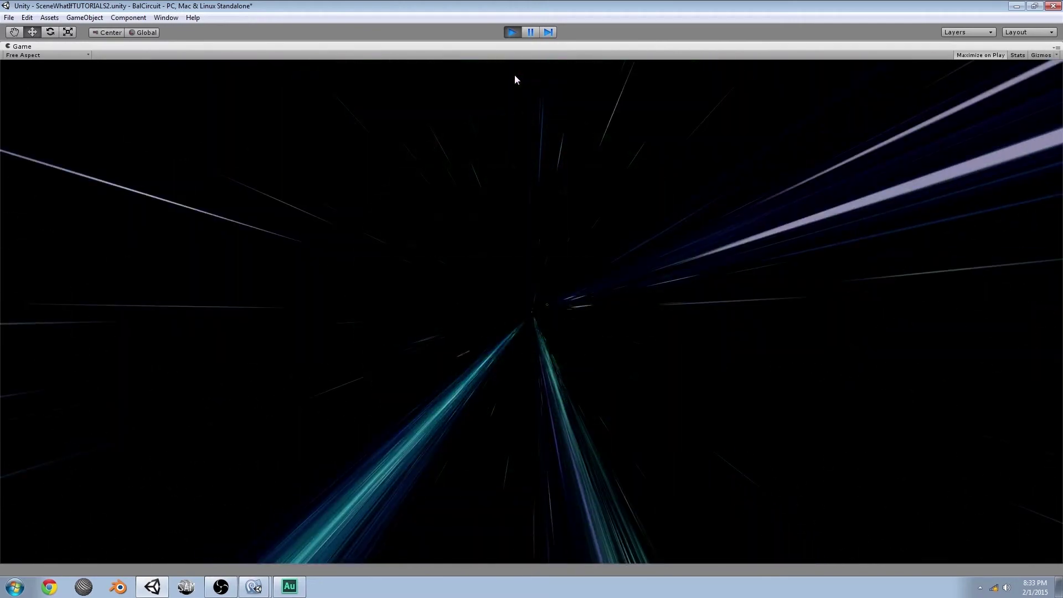
- Stop play mode and start the game again to play through the level
click(511, 32)
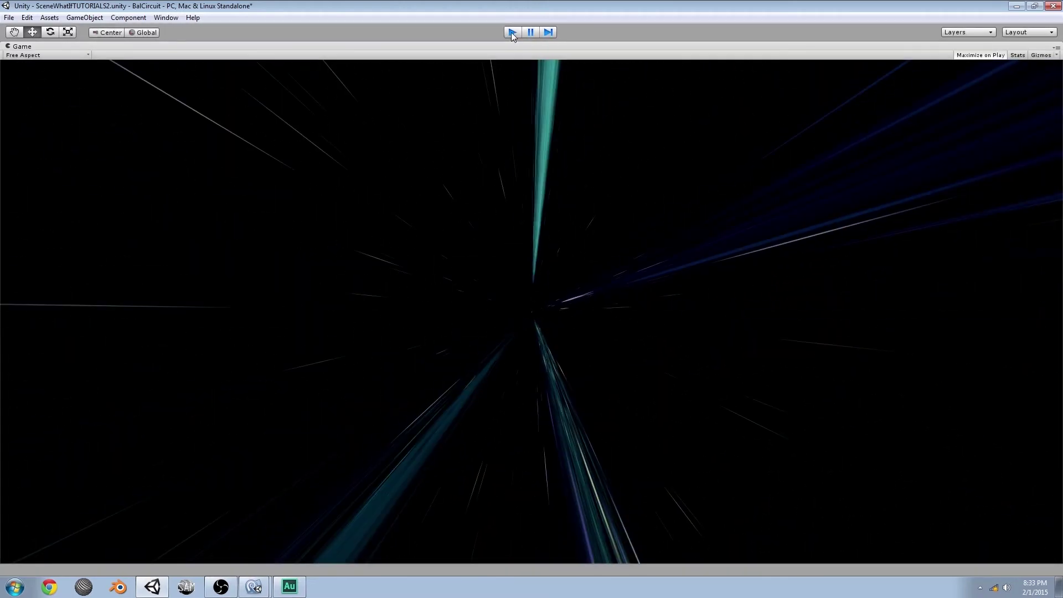
click(511, 32)
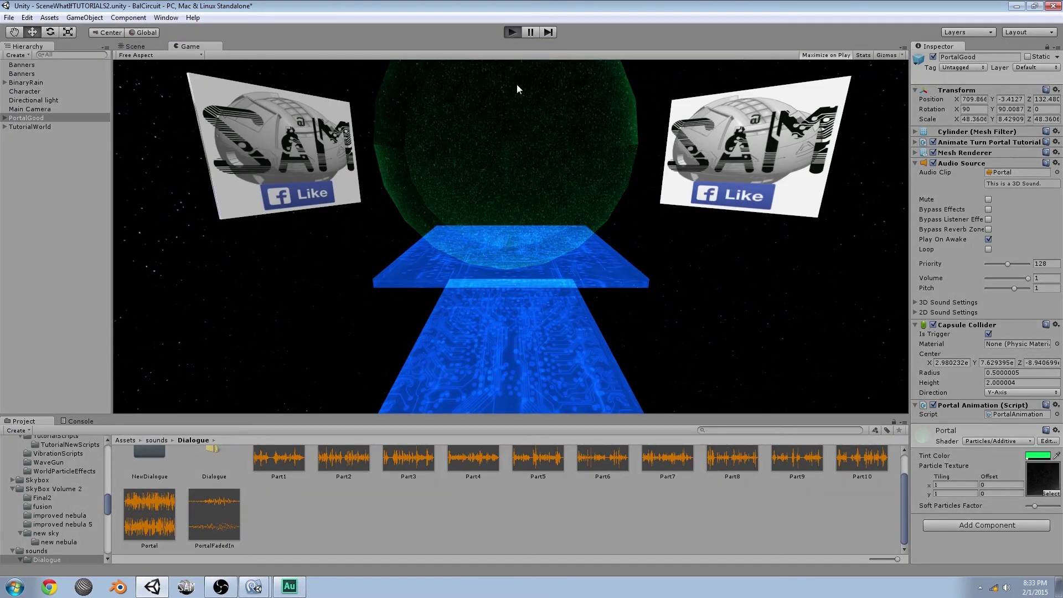